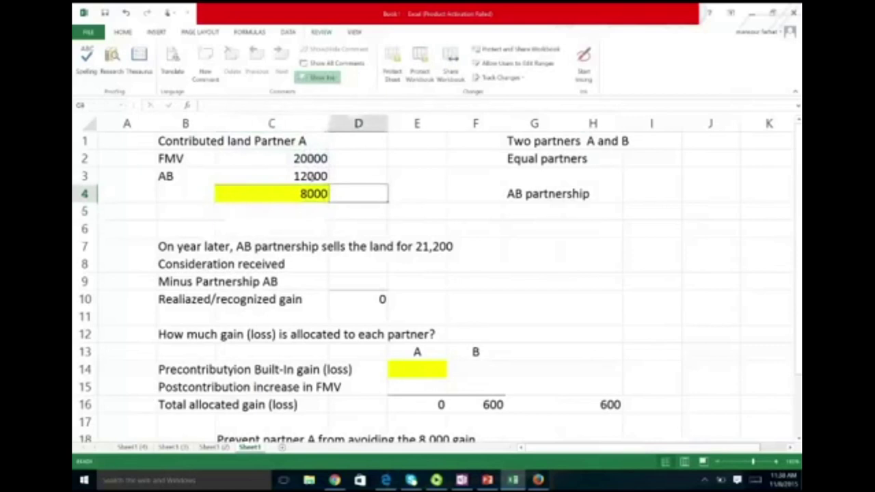
Label the 8000 difference by entering "Pre contribution gain" in cell D4
{"action": "type", "text": "Pre con"}
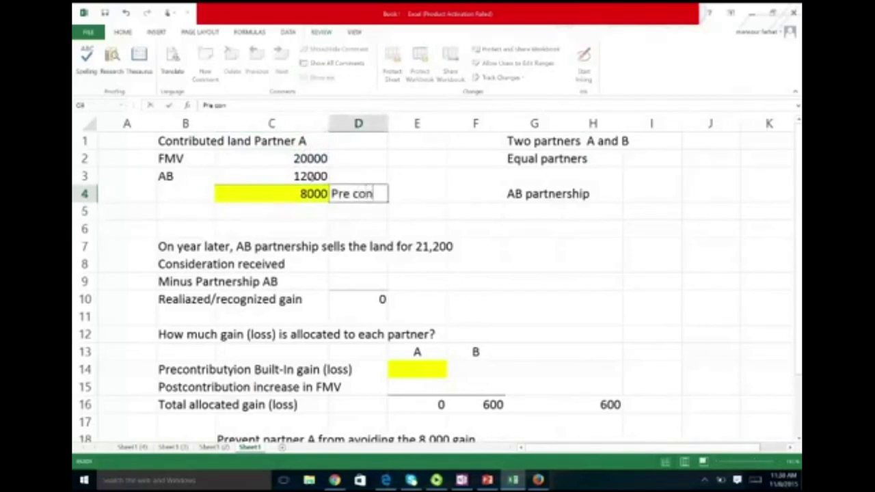
{"action": "type", "text": "tribu"}
{"action": "key", "text": "BackSpace"}
{"action": "type", "text": "ibution ga"}
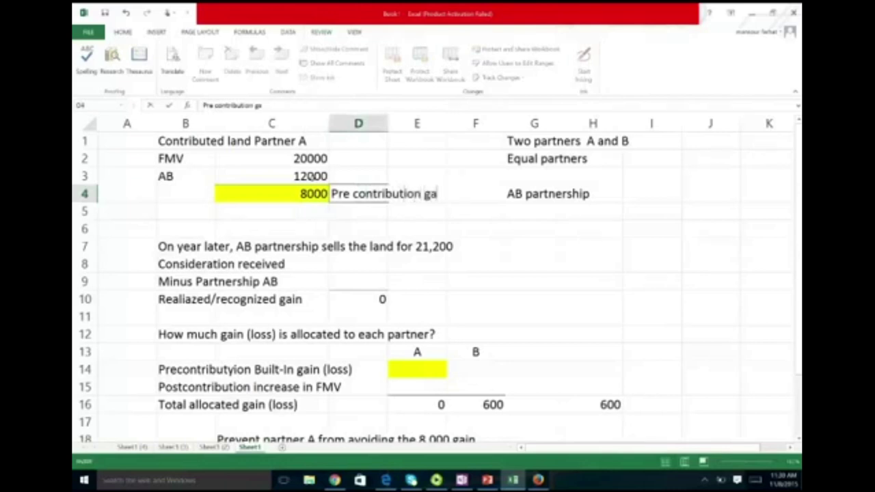
{"action": "type", "text": "in"}
{"action": "key", "text": "Return"}
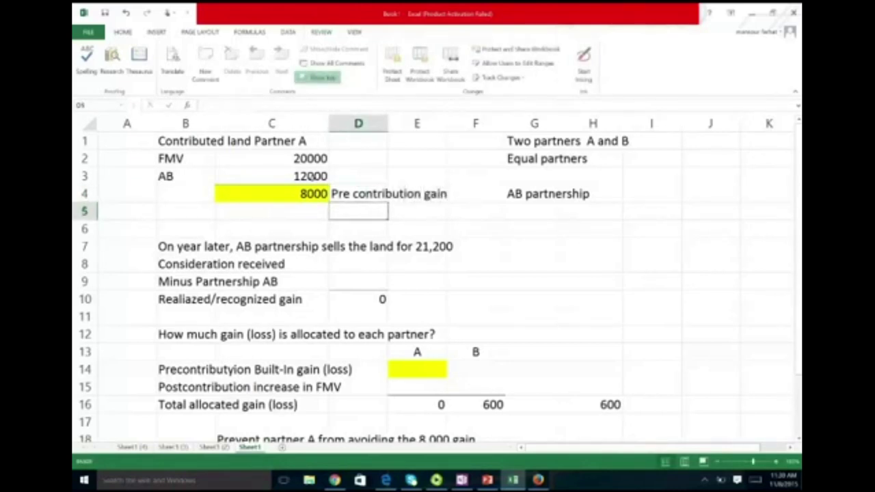
Correct the opening word of the sale sentence in B7 from "On" to "One"
{"action": "left_click", "coordinate": [187, 217]}
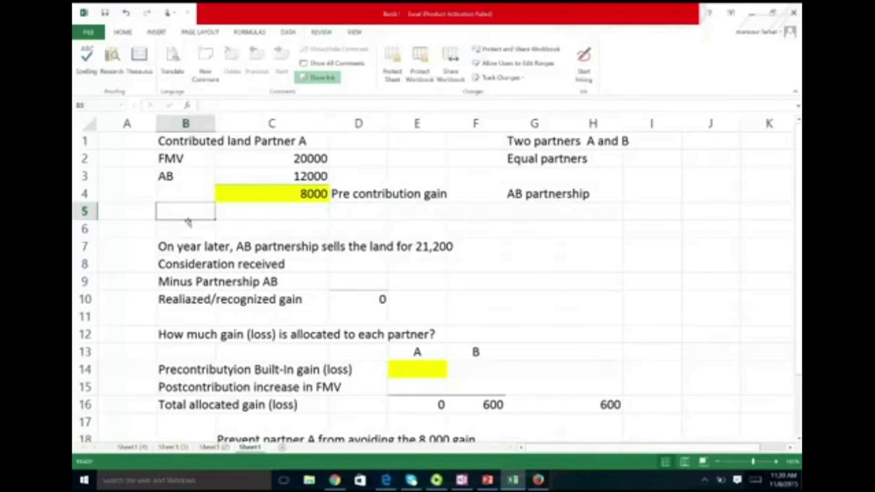
{"action": "left_click", "coordinate": [179, 251]}
{"action": "left_click", "coordinate": [216, 107]}
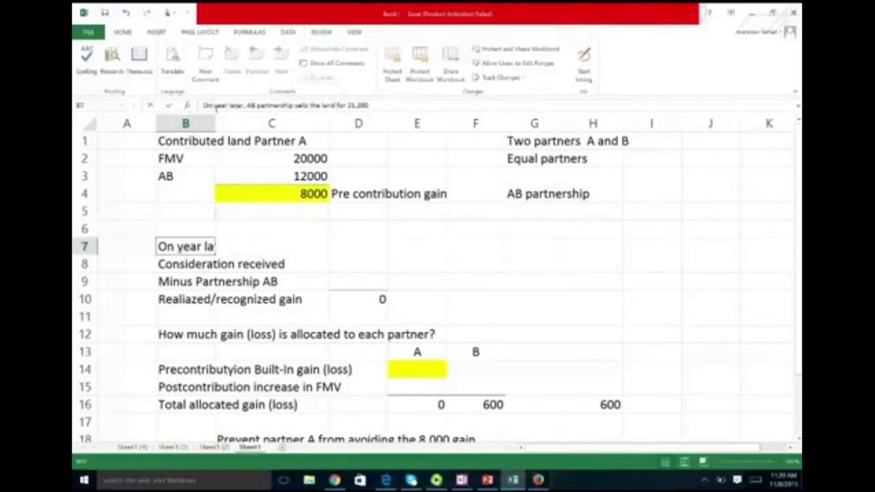
{"action": "type", "text": "e"}
{"action": "key", "text": "Return"}
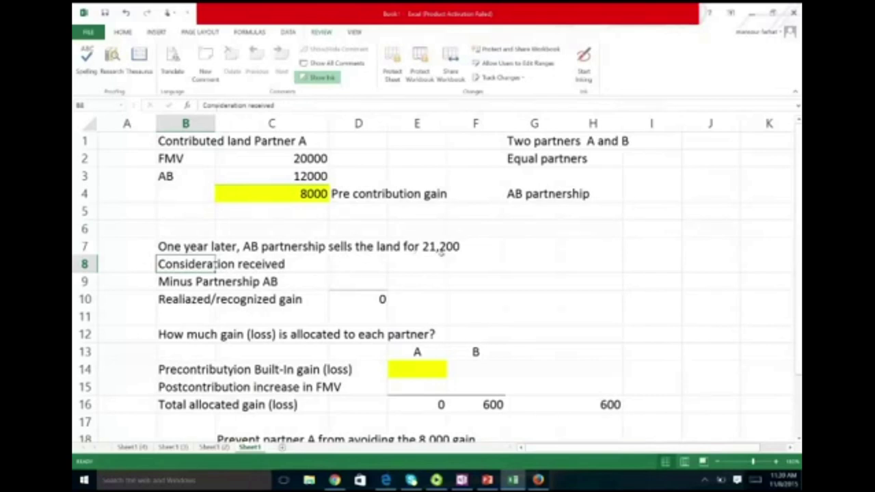
Enter 21000 as the consideration received in D8 and link the partnership AB amount in D9 to C3
{"action": "left_click", "coordinate": [380, 263]}
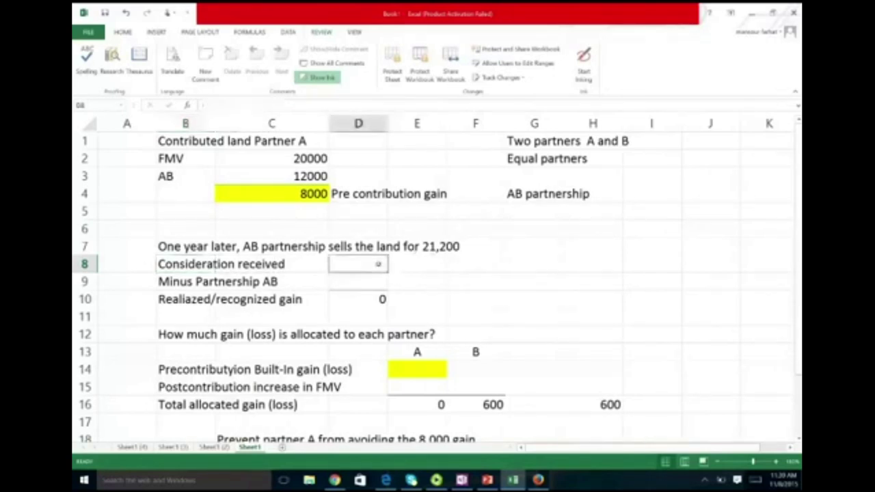
{"action": "type", "text": "21000"}
{"action": "key", "text": "Return"}
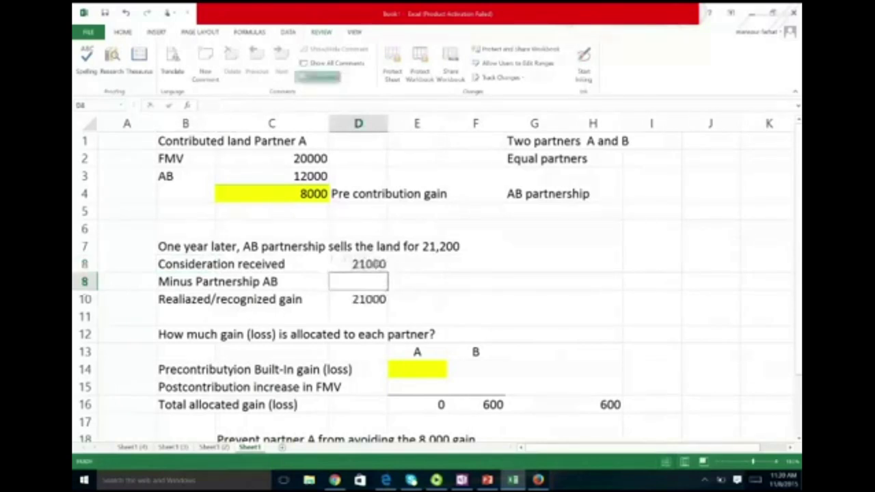
{"action": "type", "text": "="}
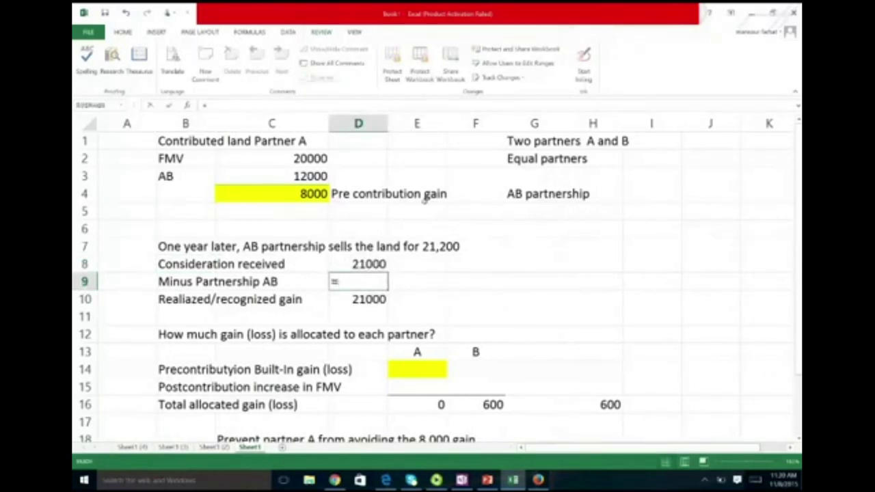
{"action": "left_click", "coordinate": [319, 177]}
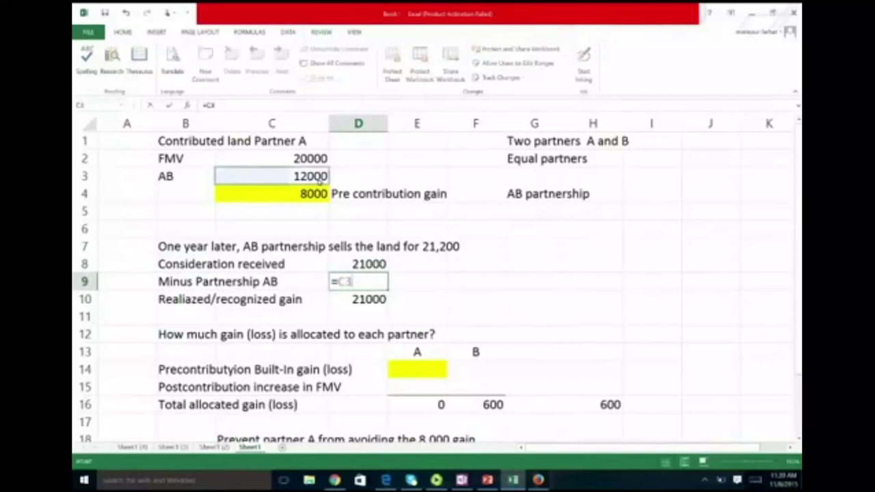
{"action": "key", "text": "Return"}
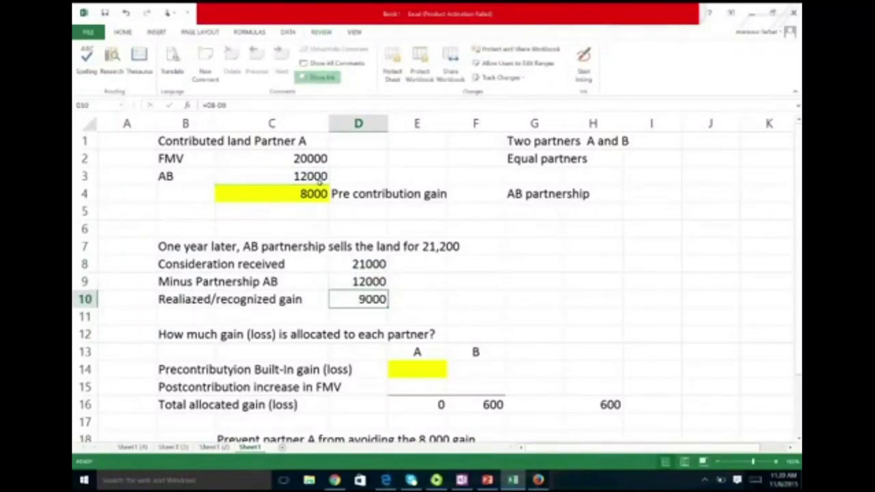
Change the consideration received in D8 to 21200
{"action": "left_click", "coordinate": [370, 267]}
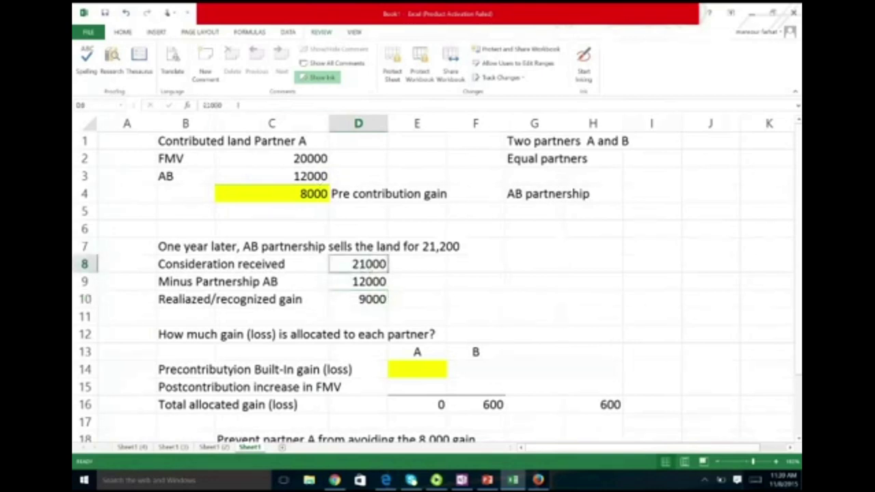
{"action": "double_click", "coordinate": [371, 267]}
{"action": "key", "text": "BackSpace"}
{"action": "key", "text": "BackSpace"}
{"action": "key", "text": "BackSpace"}
{"action": "type", "text": "200"}
{"action": "key", "text": "Return"}
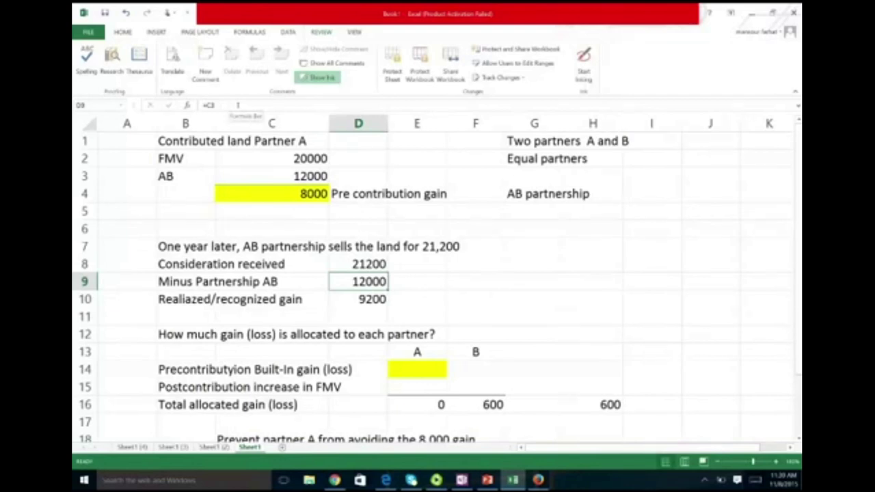
Fill the realized/recognized gain cell D10 with black
{"action": "left_click", "coordinate": [364, 307]}
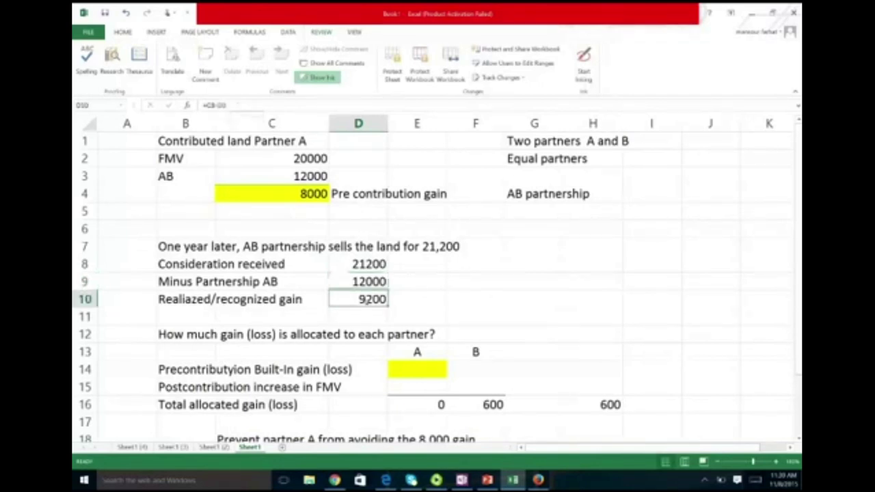
{"action": "right_click", "coordinate": [360, 307]}
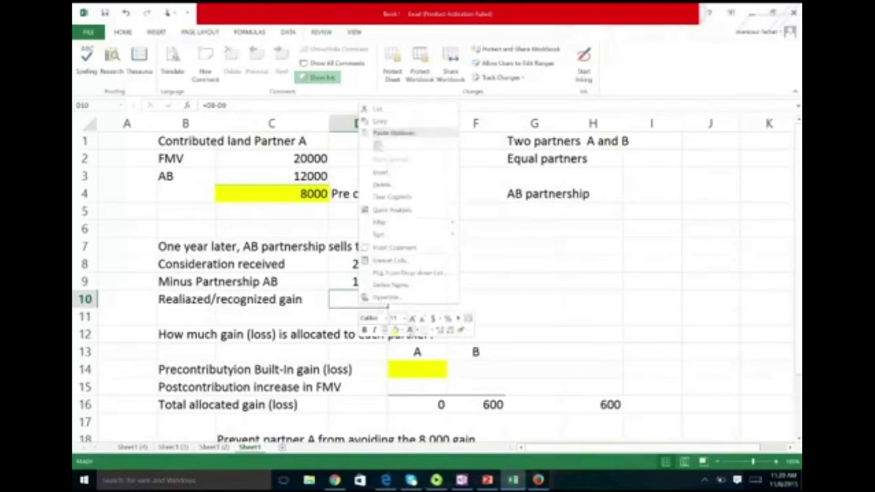
{"action": "left_click", "coordinate": [402, 330]}
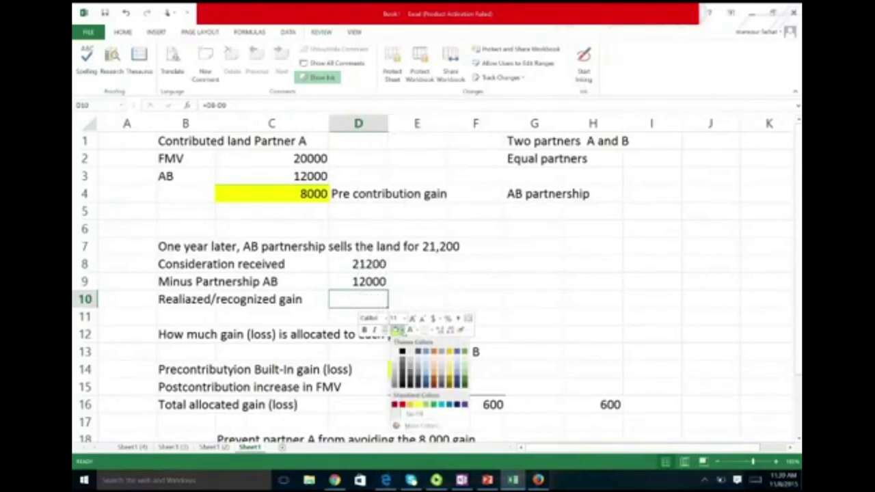
{"action": "left_click", "coordinate": [402, 352]}
{"action": "left_click", "coordinate": [535, 334]}
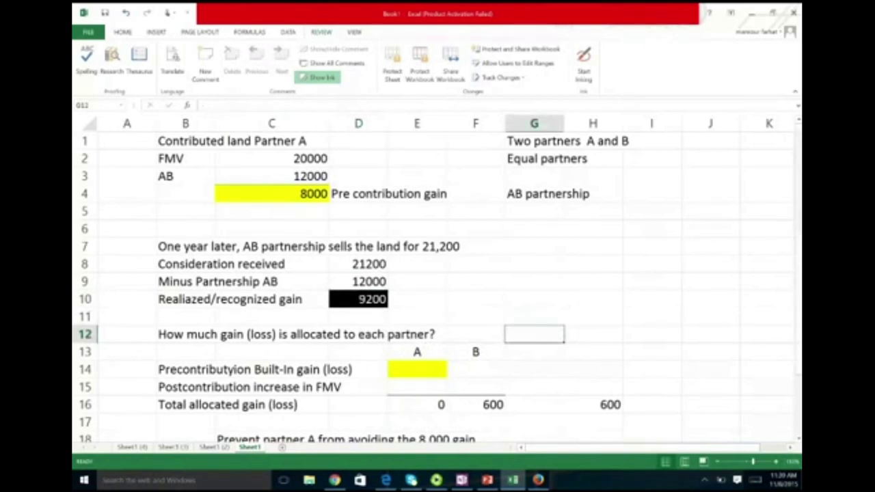
{"action": "scroll", "coordinate": [438, 287], "scroll_direction": "down", "scroll_amount": 1}
{"action": "scroll", "coordinate": [438, 288], "scroll_direction": "down", "scroll_amount": 2}
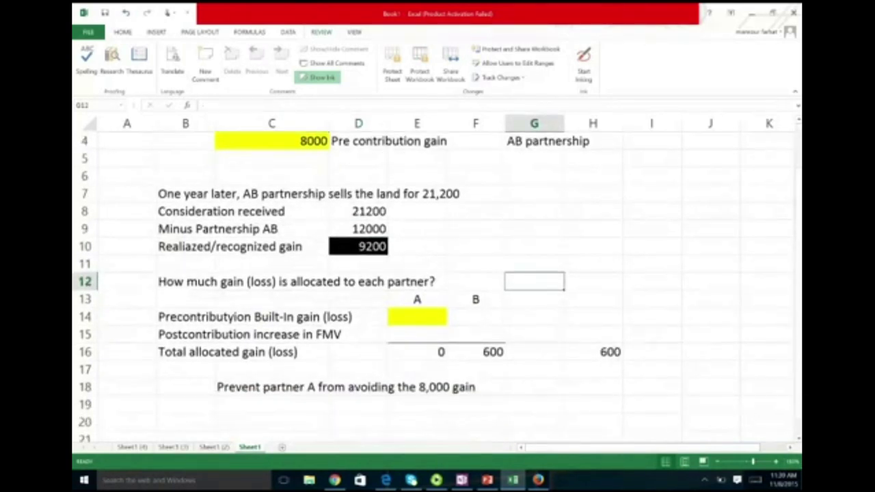
{"action": "scroll", "coordinate": [632, 346], "scroll_direction": "down", "scroll_amount": 1}
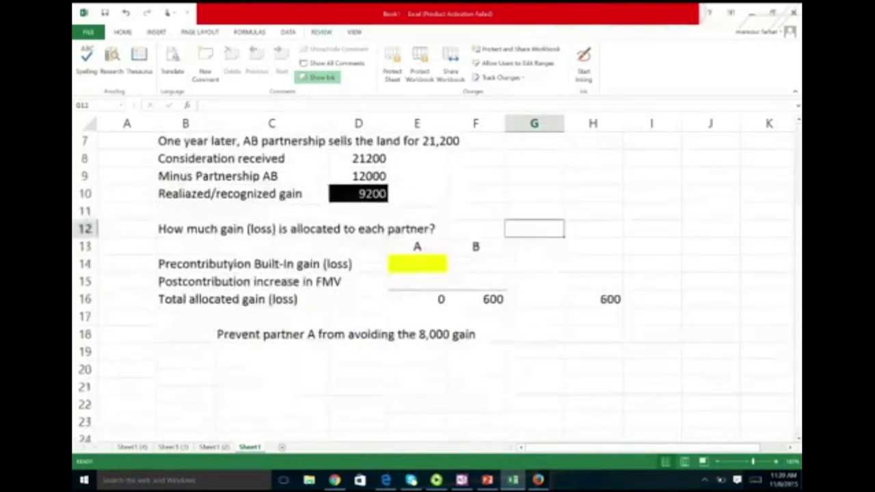
{"action": "scroll", "coordinate": [631, 346], "scroll_direction": "up", "scroll_amount": 2}
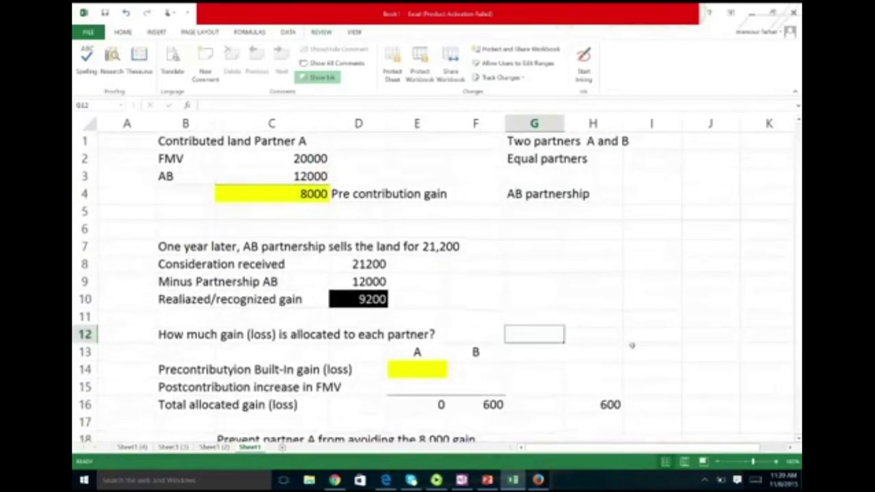
Link partner A's precontribution built-in gain in E14 to the contributed land's gain in C4
{"action": "left_click", "coordinate": [262, 192]}
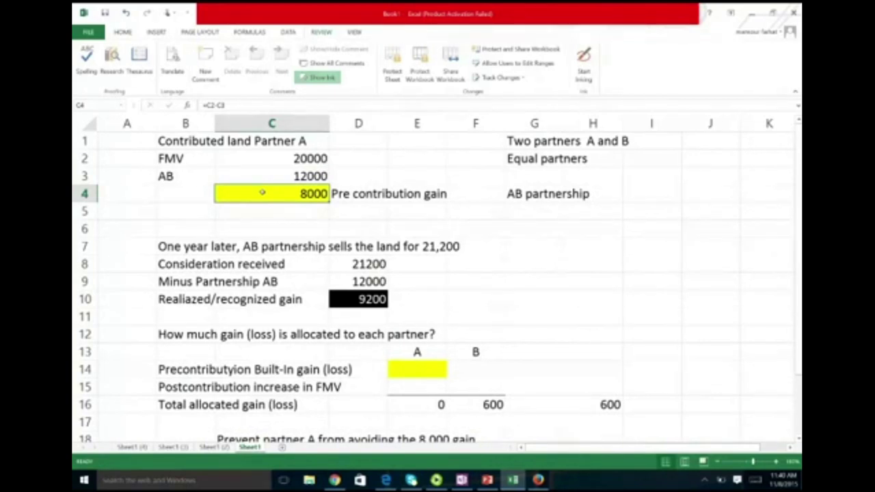
{"action": "left_click", "coordinate": [186, 334]}
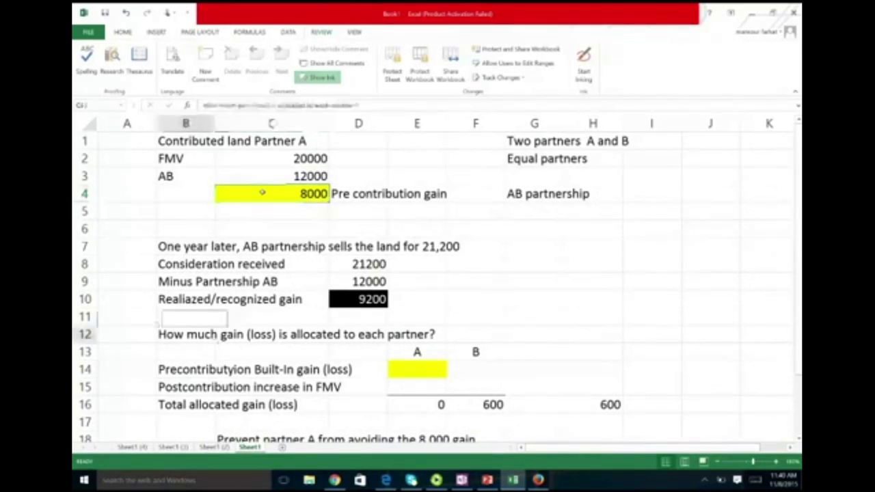
{"action": "left_click", "coordinate": [441, 405]}
{"action": "left_click", "coordinate": [417, 369]}
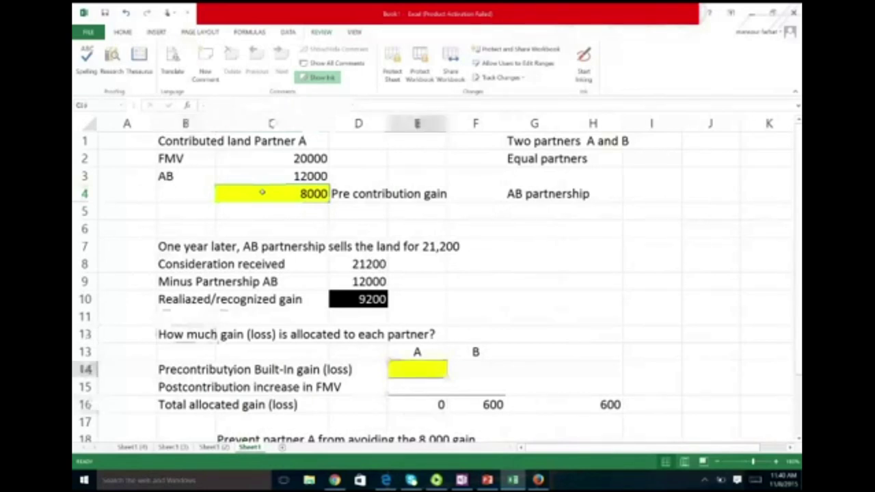
{"action": "type", "text": "="}
{"action": "left_click", "coordinate": [321, 197]}
{"action": "key", "text": "Return"}
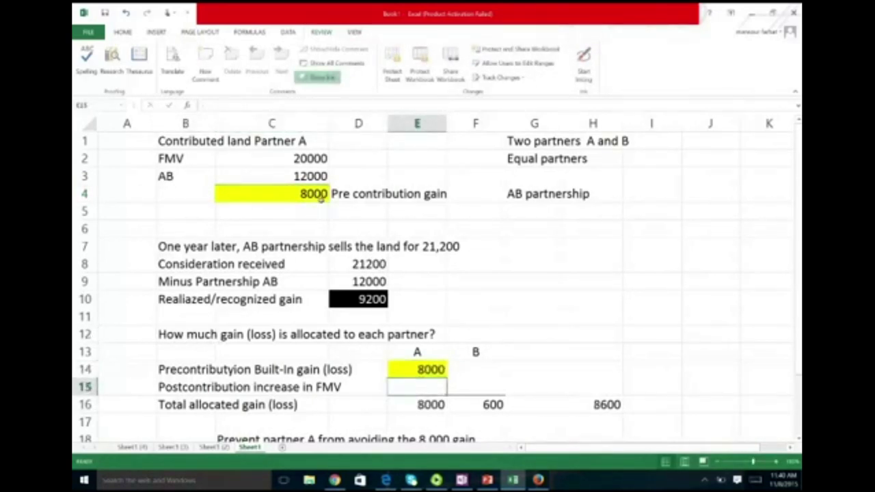
Clear partner B's total allocated gain in F16
{"action": "key", "text": "Down"}
{"action": "key", "text": "Right"}
{"action": "key", "text": "Delete"}
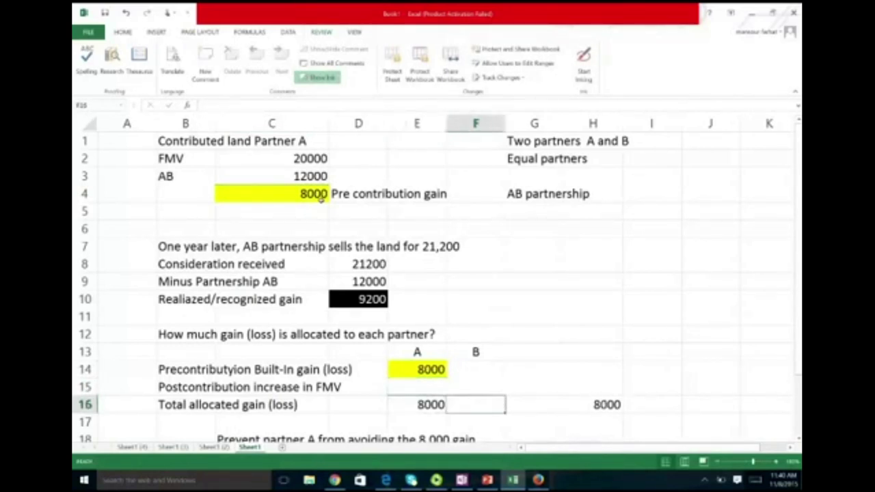
Start a side calculation with 9200 in I9 and 8000 beneath it in I10
{"action": "key", "text": "Up"}
{"action": "key", "text": "Up"}
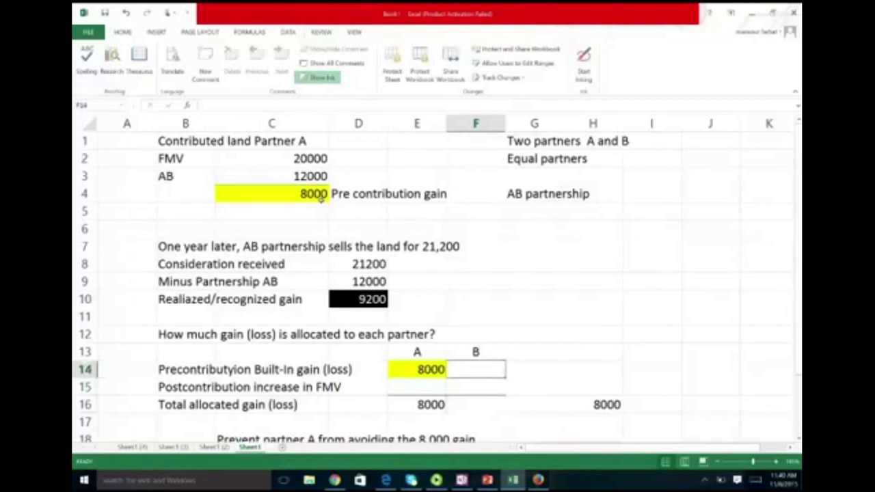
{"action": "key", "text": "Up"}
{"action": "key", "text": "Up"}
{"action": "key", "text": "Up"}
{"action": "key", "text": "Up"}
{"action": "key", "text": "Up"}
{"action": "key", "text": "Right"}
{"action": "key", "text": "Right"}
{"action": "key", "text": "Right"}
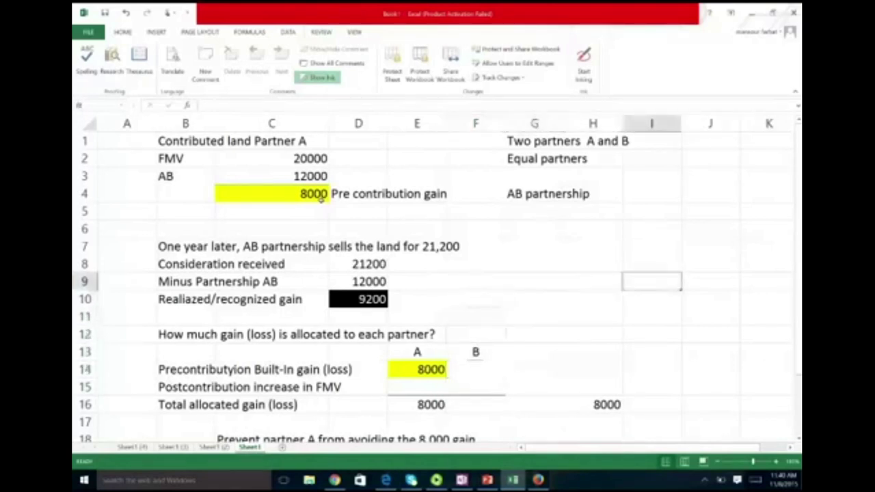
{"action": "type", "text": "9200"}
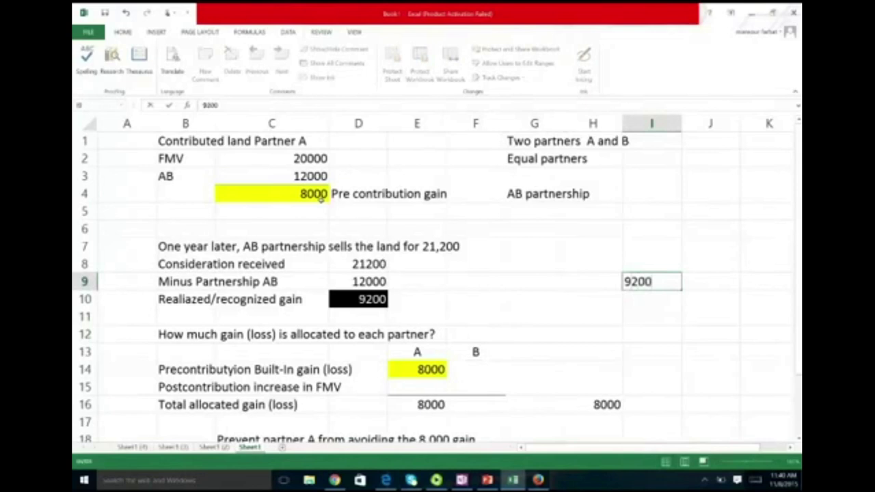
{"action": "key", "text": "Return"}
{"action": "type", "text": "8000"}
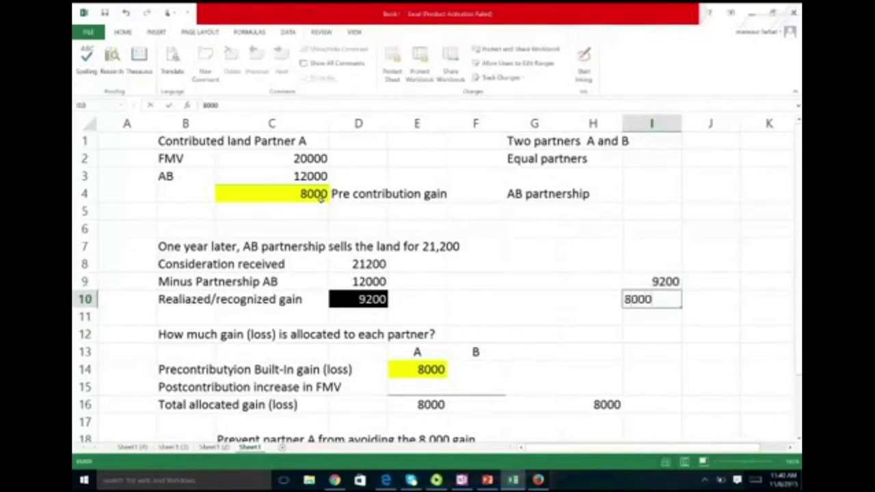
Annotate the 8000 in the side calculation with "belongs to A" in J10
{"action": "key", "text": "Tab"}
{"action": "type", "text": "be"}
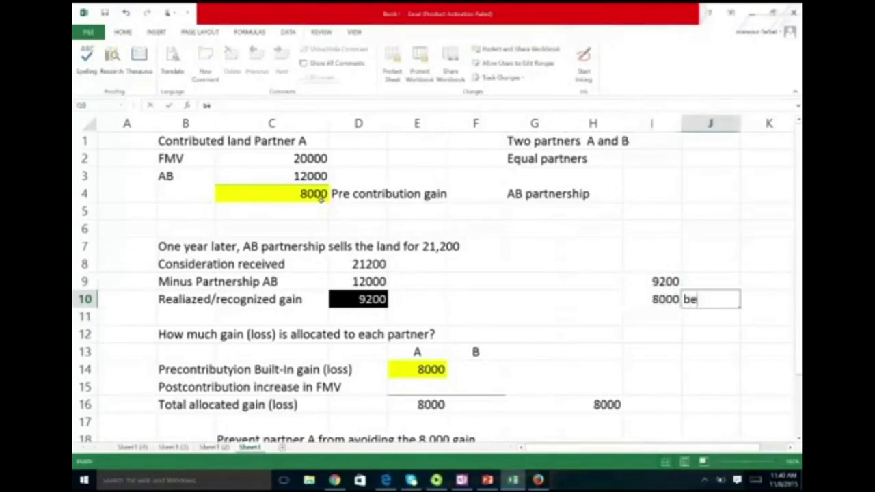
{"action": "type", "text": "longs to AS"}
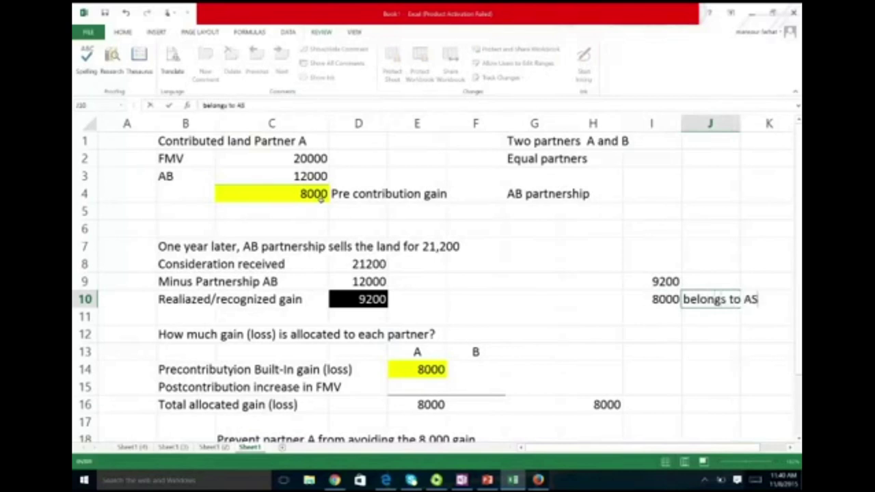
{"action": "key", "text": "BackSpace"}
{"action": "key", "text": "Return"}
Calculate the remaining gain in I11 with the formula =I9-I10
{"action": "key", "text": "Left"}
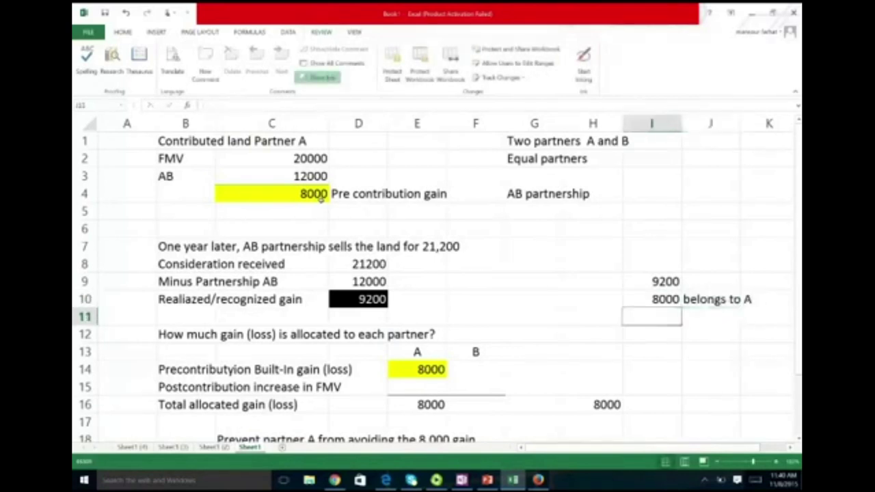
{"action": "type", "text": "=I9-I10"}
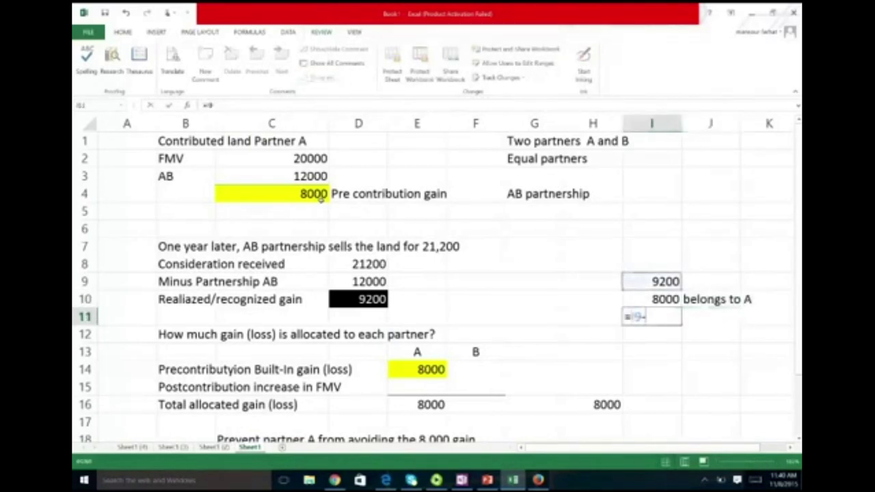
{"action": "key", "text": "Return"}
Calculate partner A's half of the post-contribution increase in E15 with the formula =I11*.5
{"action": "key", "text": "Down"}
{"action": "key", "text": "Down"}
{"action": "key", "text": "Down"}
{"action": "key", "text": "Down"}
{"action": "key", "text": "Left"}
{"action": "key", "text": "Up"}
{"action": "key", "text": "Left"}
{"action": "key", "text": "Left"}
{"action": "key", "text": "Left"}
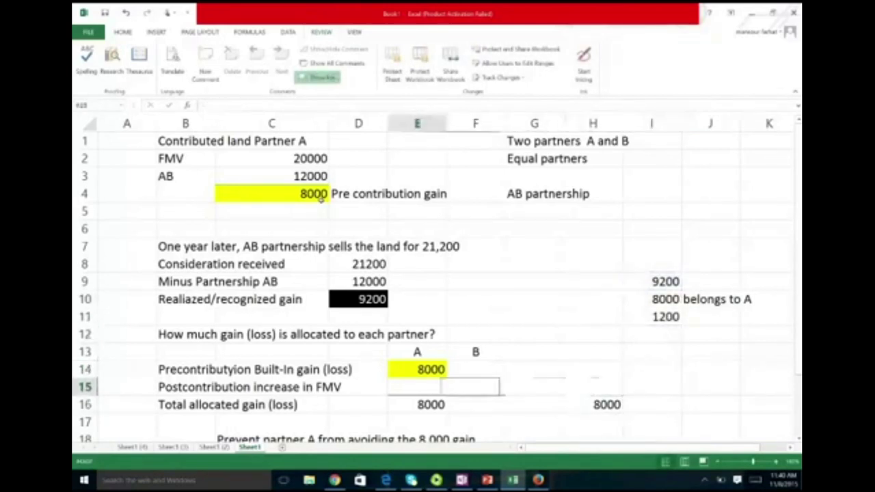
{"action": "type", "text": "="}
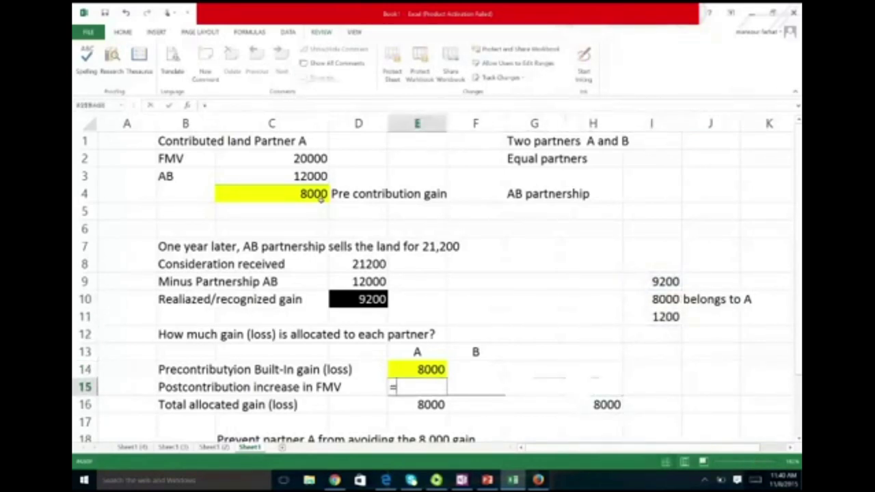
{"action": "left_click", "coordinate": [664, 321]}
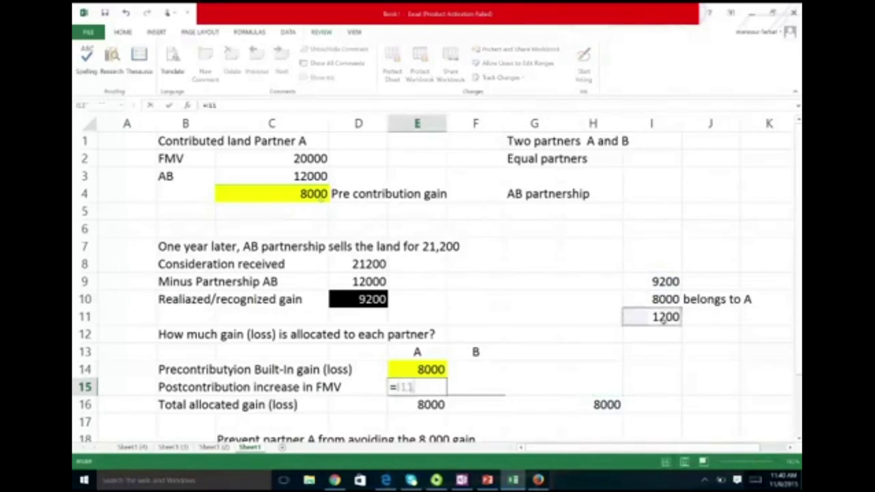
{"action": "type", "text": "*.5"}
{"action": "key", "text": "Return"}
Calculate partner B's half of the post-contribution increase in F15 with the formula =I11*.5
{"action": "key", "text": "Up"}
{"action": "key", "text": "Right"}
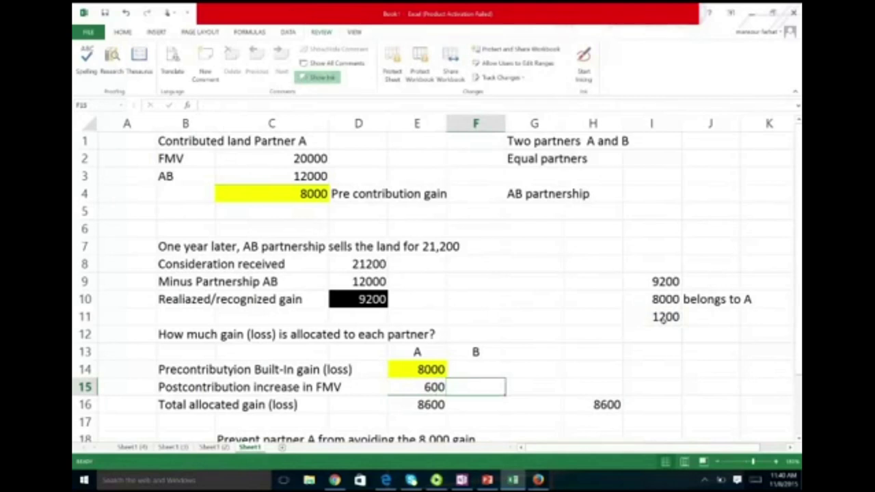
{"action": "type", "text": "="}
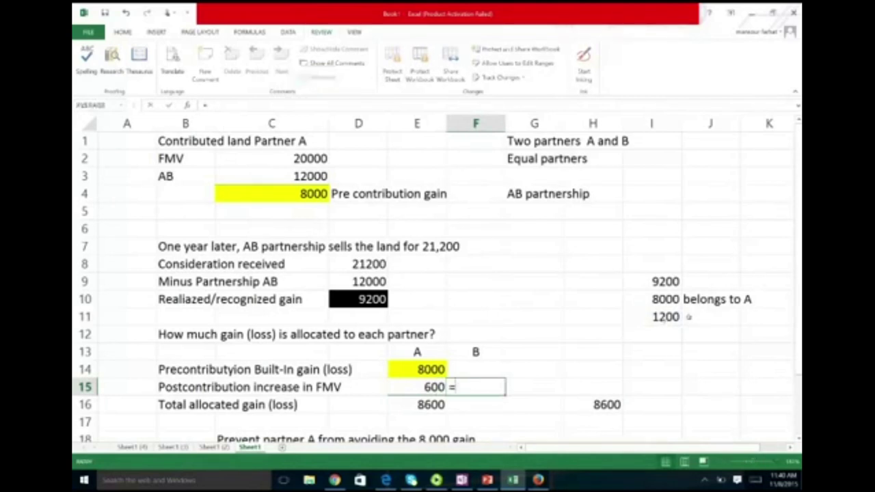
{"action": "left_click", "coordinate": [663, 318]}
{"action": "type", "text": "*.5"}
{"action": "key", "text": "Return"}
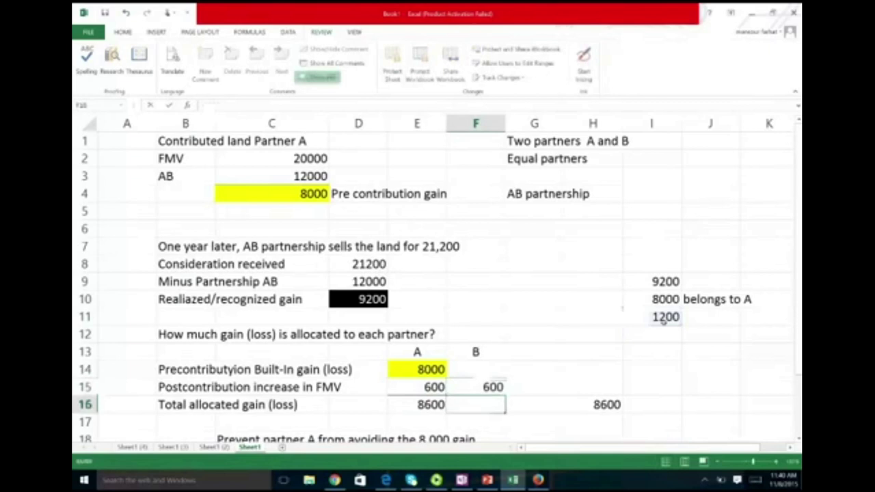
Correct the label in B15 to read "Post contribution increase in FMV"
{"action": "left_click", "coordinate": [704, 319]}
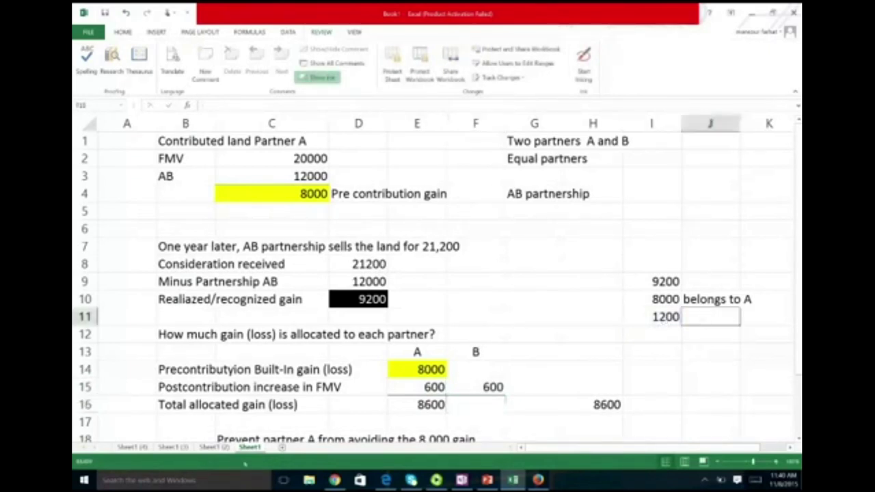
{"action": "left_click", "coordinate": [180, 388]}
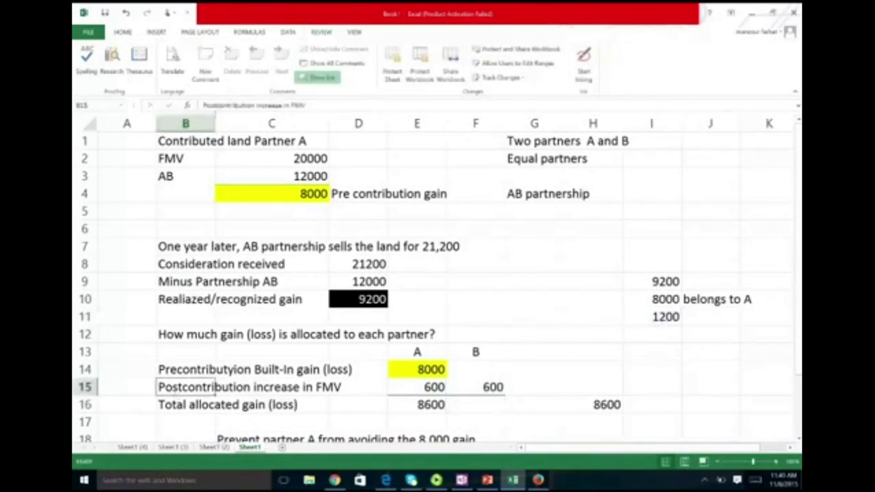
{"action": "double_click", "coordinate": [180, 388]}
{"action": "key", "text": "Return"}
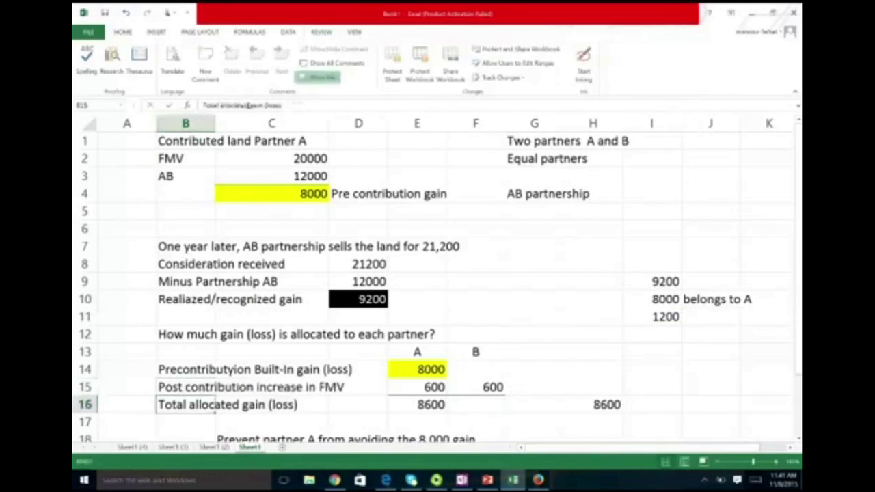
{"action": "left_click_drag", "start_coordinate": [179, 391], "coordinate": [291, 391]}
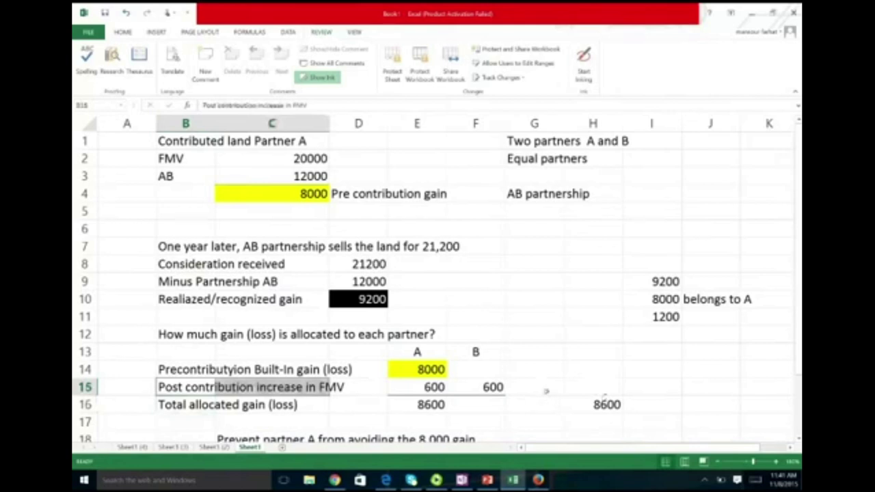
Add the heading "Total" in G13 and carry the precontribution gain into G14 with =E14
{"action": "left_click", "coordinate": [539, 374]}
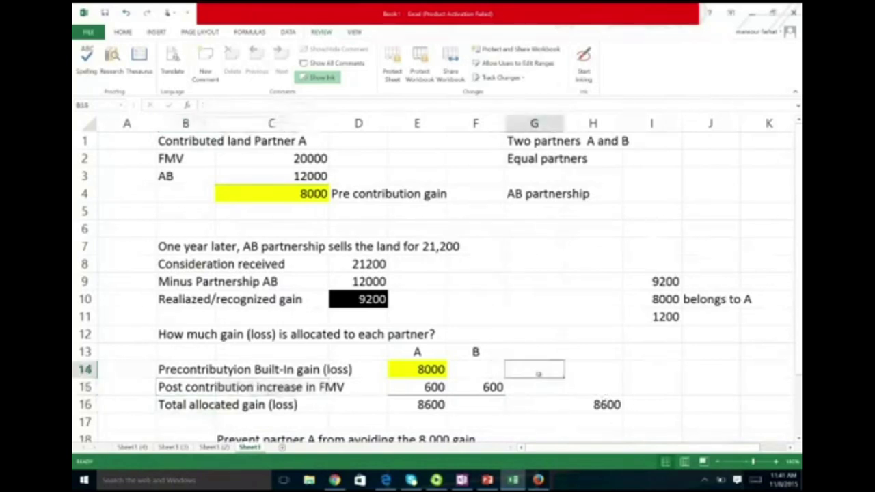
{"action": "type", "text": "="}
{"action": "key", "text": "Up"}
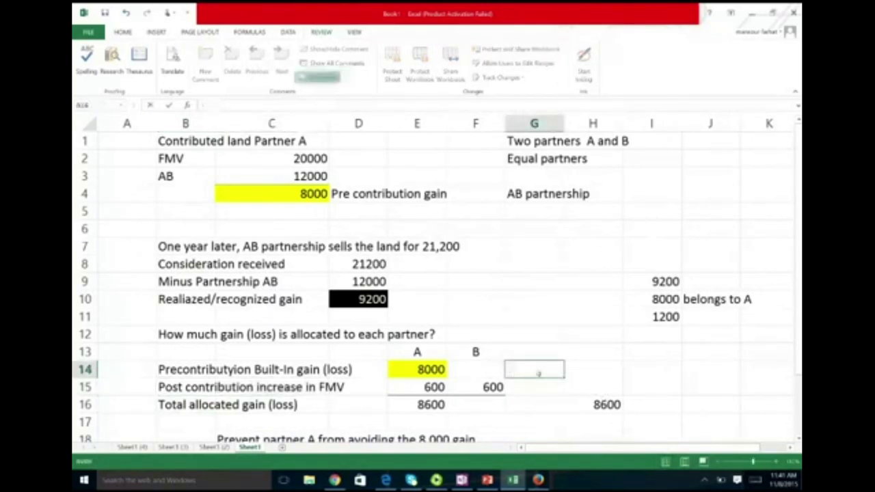
{"action": "type", "text": "Total"}
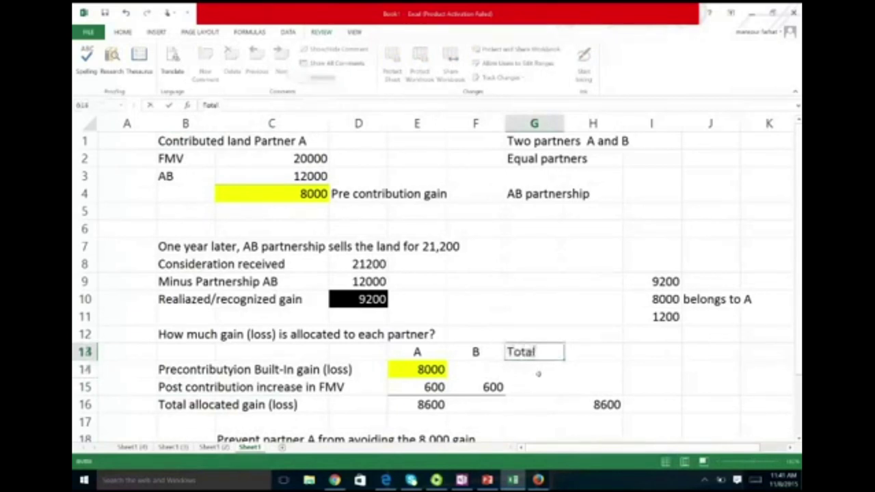
{"action": "key", "text": "Return"}
{"action": "type", "text": "="}
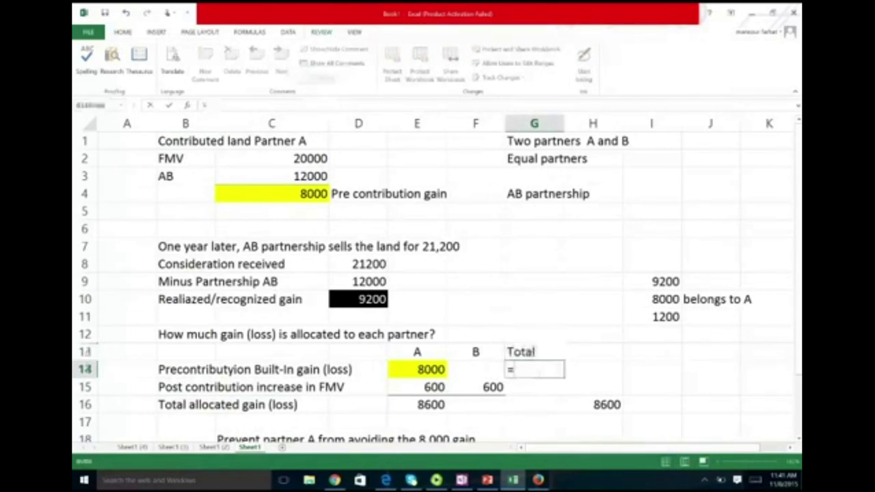
{"action": "type", "text": "E14"}
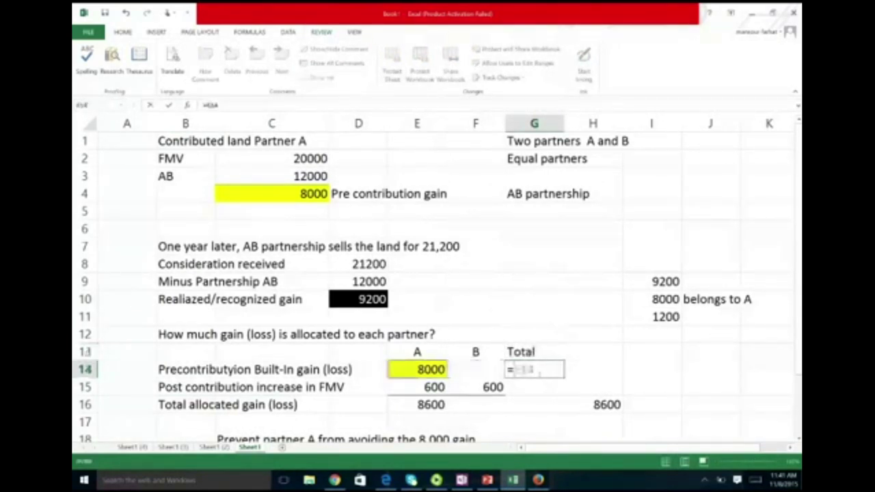
{"action": "key", "text": "Return"}
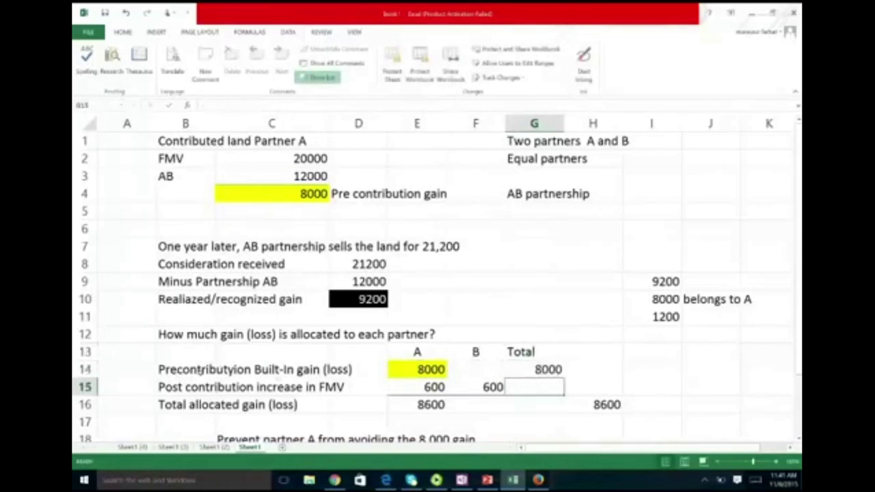
{"action": "left_click", "coordinate": [205, 370]}
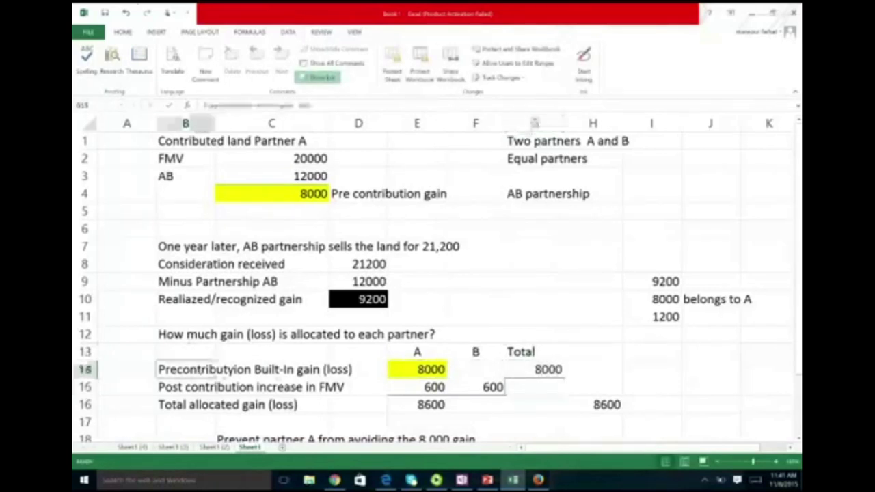
Total the post contribution increase in G15 with =E15+F15 and the overall gain in G16 with =G14+G15
{"action": "left_click", "coordinate": [544, 391]}
{"action": "type", "text": "=E15"}
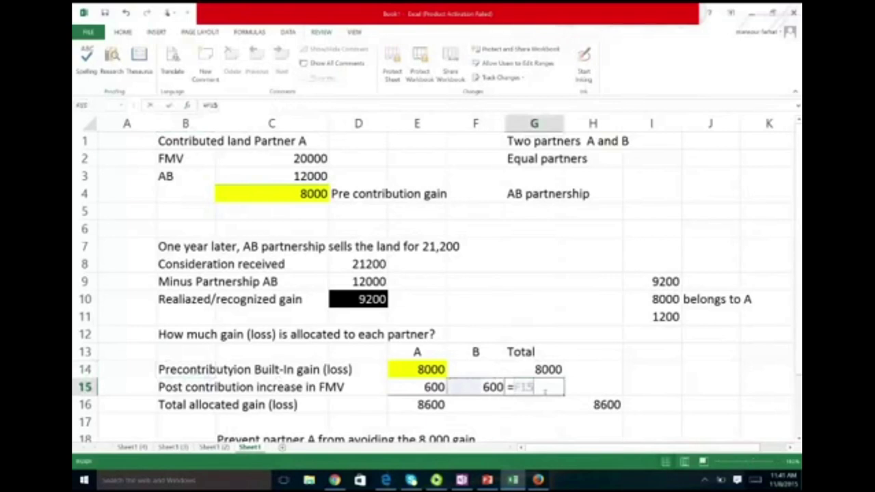
{"action": "type", "text": "+F15"}
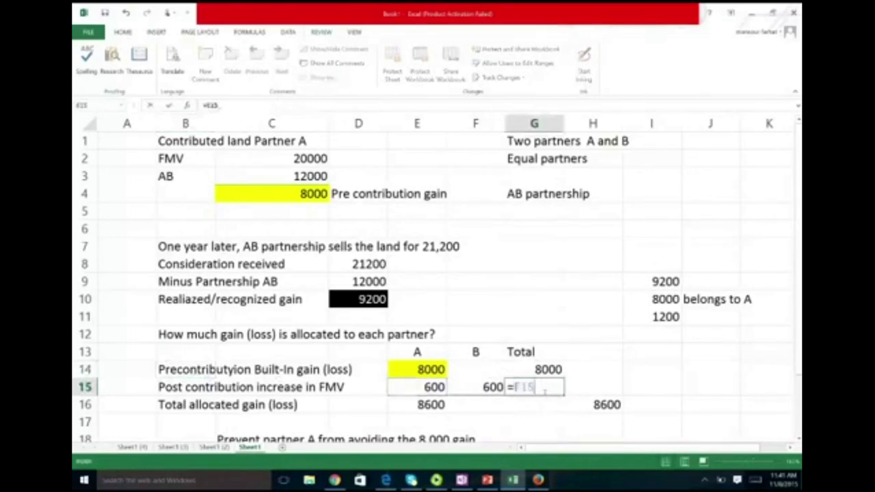
{"action": "key", "text": "Return"}
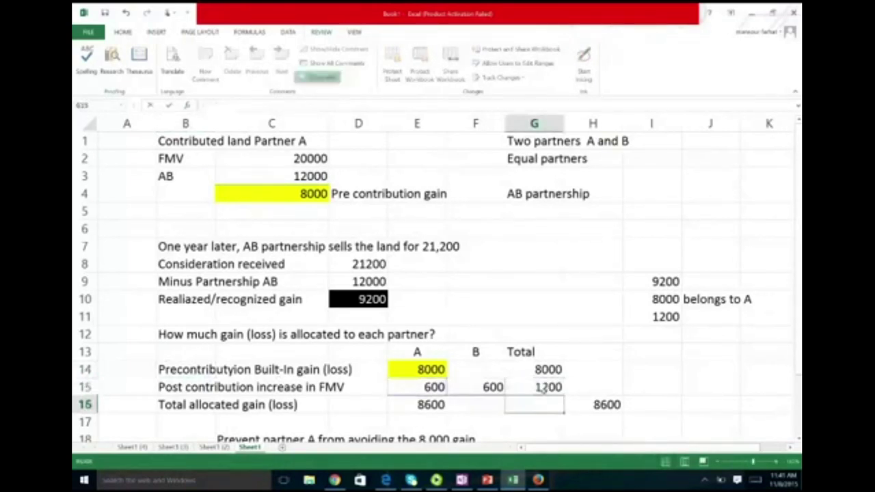
{"action": "type", "text": "=G14+"}
{"action": "left_click", "coordinate": [541, 387]}
{"action": "key", "text": "Return"}
Fill partner B's total allocated gain in F16 with the formula =F15
{"action": "key", "text": "Up"}
{"action": "key", "text": "Left"}
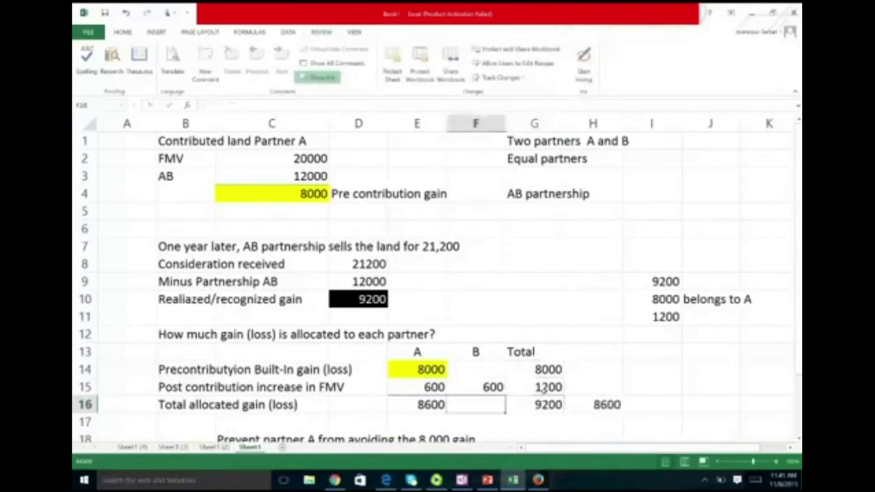
{"action": "type", "text": "="}
{"action": "key", "text": "Up"}
{"action": "key", "text": "Return"}
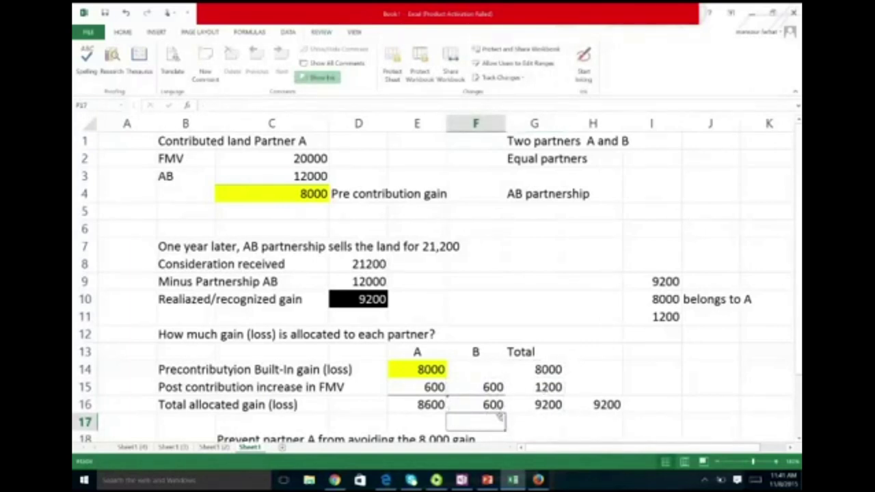
{"action": "scroll", "coordinate": [500, 418], "scroll_direction": "down", "scroll_amount": 1}
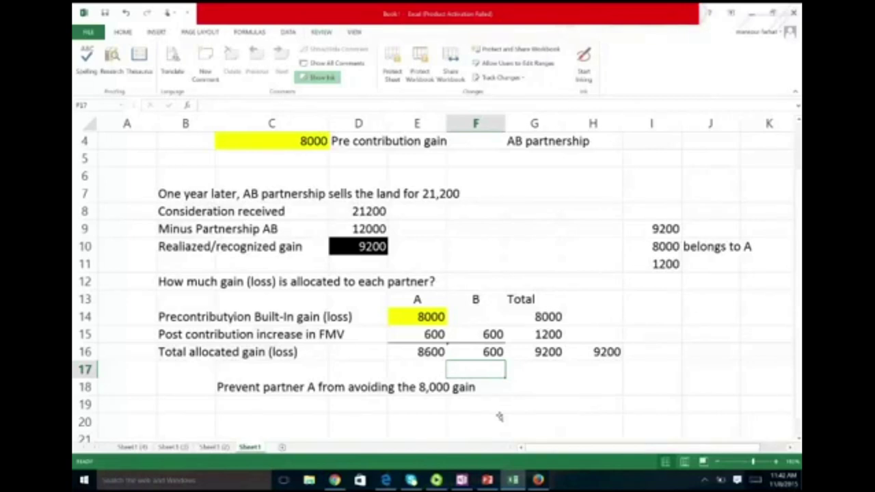
On Sheet1 (2), clear the precontribution loss row: the label in B9, the amount in C9 and the note in D9
{"action": "left_click", "coordinate": [214, 446]}
{"action": "scroll", "coordinate": [324, 389], "scroll_direction": "up", "scroll_amount": 5}
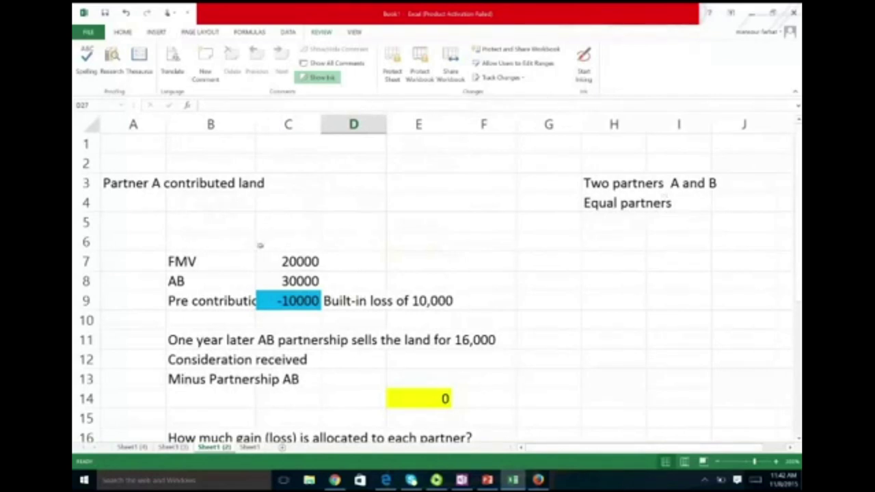
{"action": "left_click", "coordinate": [309, 301]}
{"action": "key", "text": "Delete"}
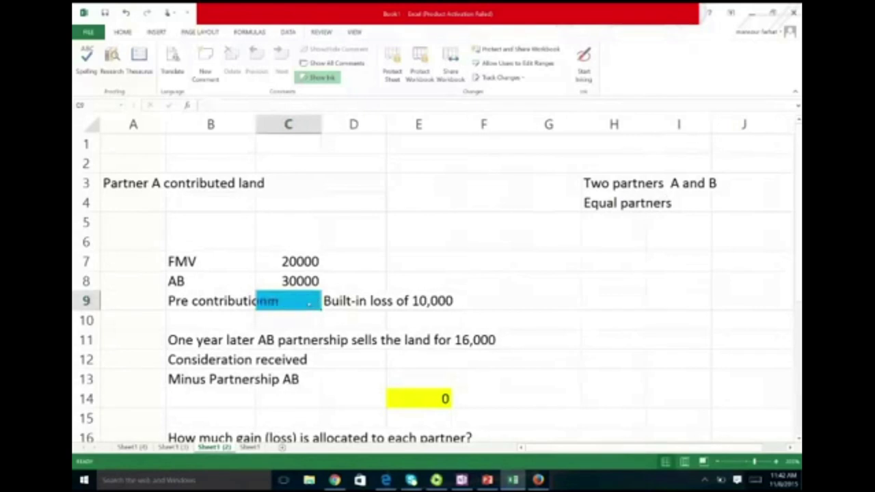
{"action": "key", "text": "Left"}
{"action": "key", "text": "Delete"}
{"action": "key", "text": "Right"}
{"action": "key", "text": "Right"}
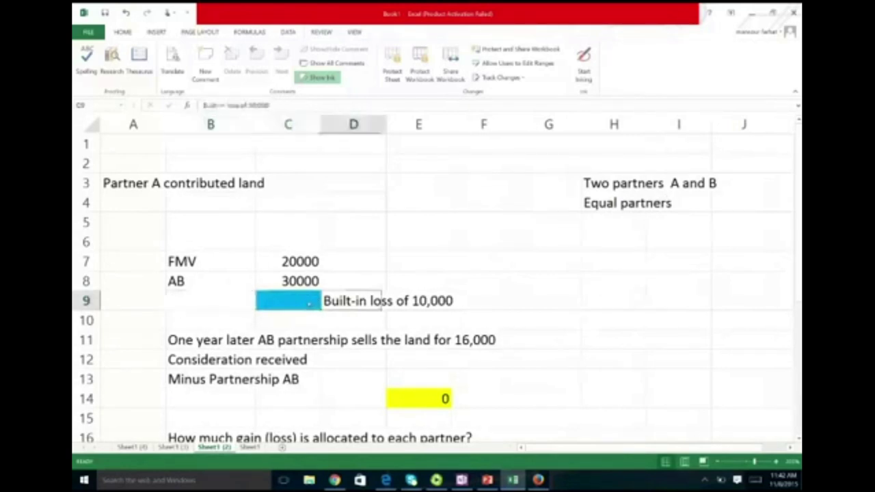
{"action": "key", "text": "Delete"}
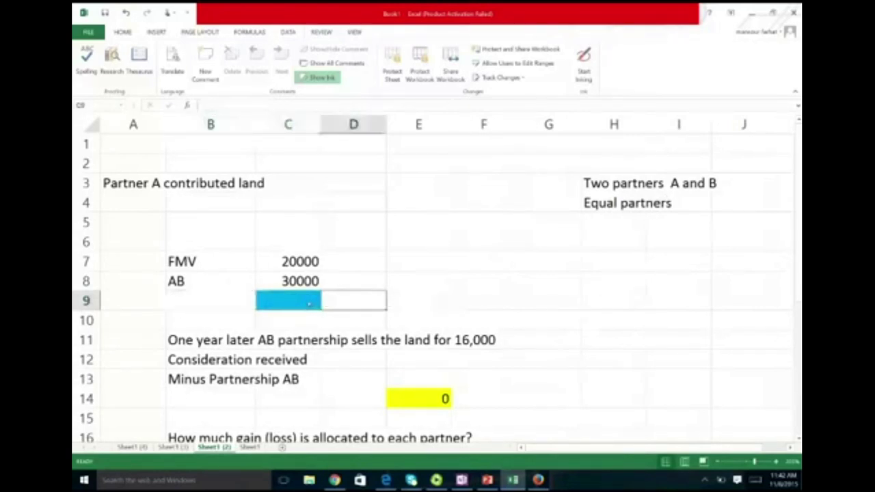
Calculate the land's FMV minus AB in C9 with the formula =C7-C8
{"action": "left_click", "coordinate": [301, 264]}
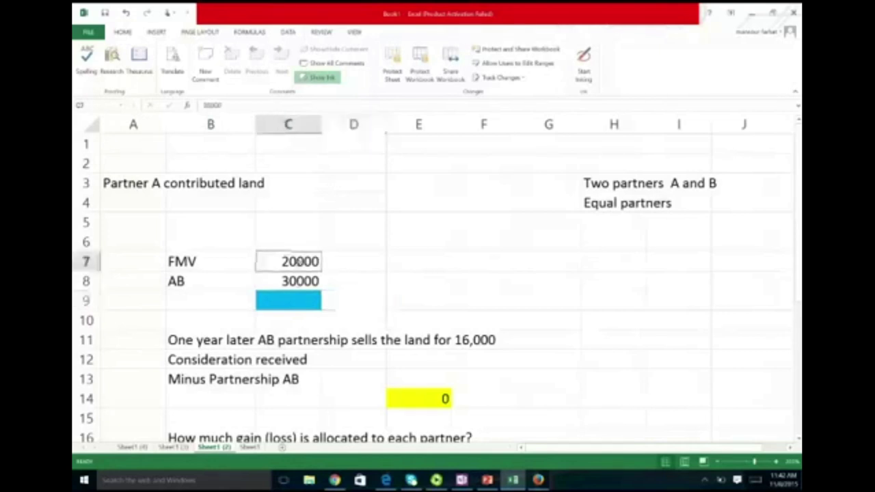
{"action": "left_click", "coordinate": [301, 282]}
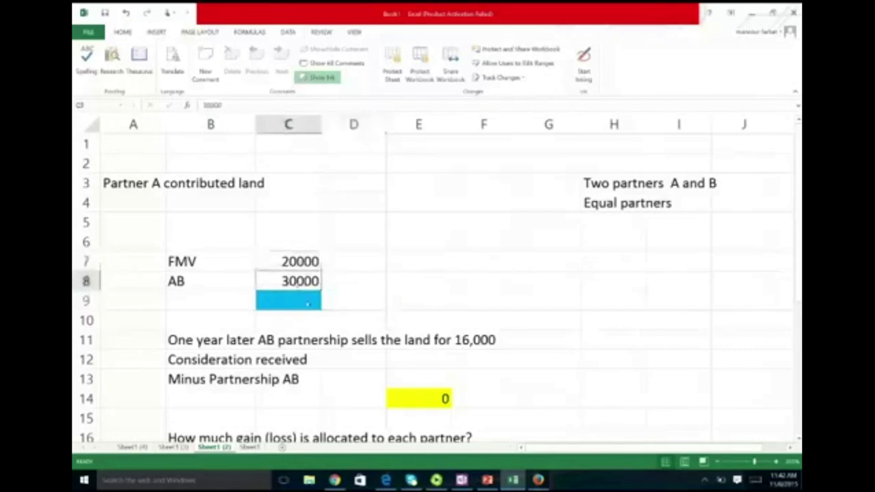
{"action": "left_click", "coordinate": [298, 301]}
{"action": "type", "text": "="}
{"action": "left_click", "coordinate": [295, 261]}
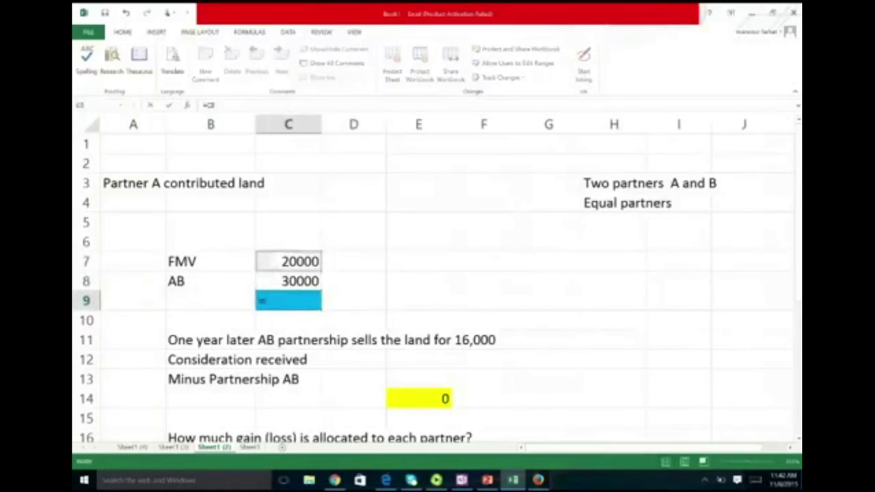
{"action": "type", "text": "-"}
{"action": "left_click", "coordinate": [288, 281]}
{"action": "key", "text": "Return"}
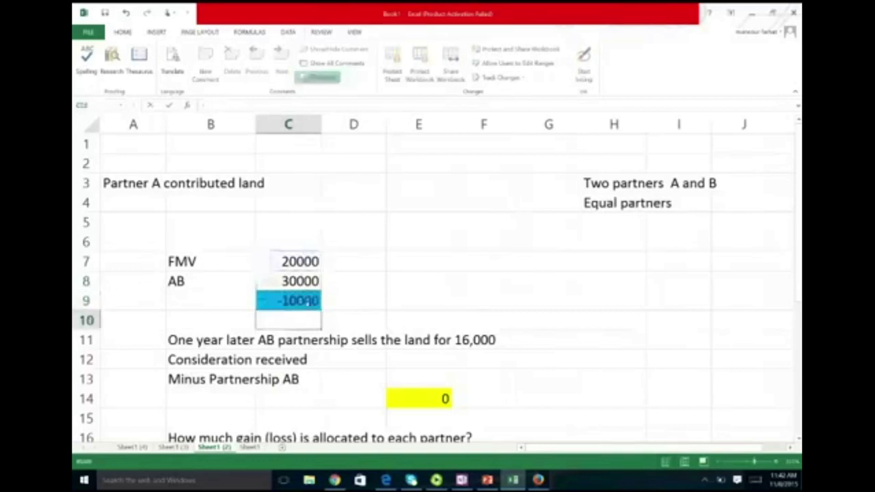
Label the difference in C9 by entering "pre contrfibution loss" in D9
{"action": "left_click", "coordinate": [354, 300]}
{"action": "type", "text": "pre co"}
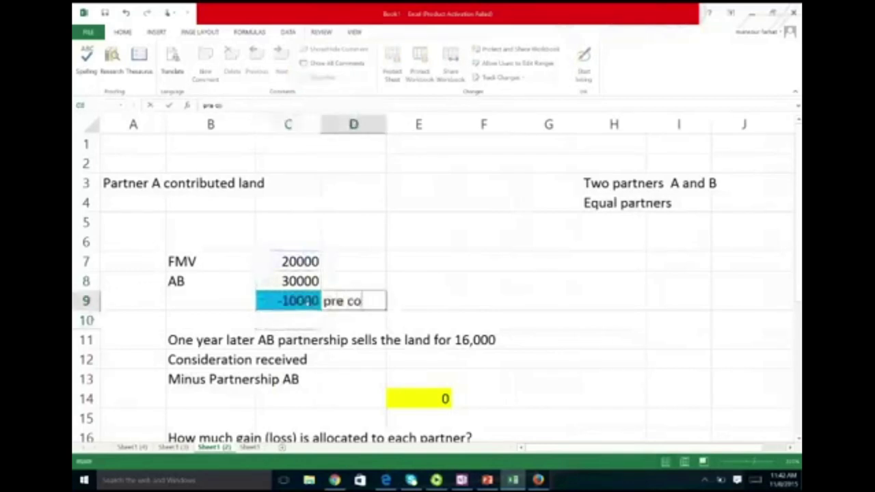
{"action": "type", "text": "ntrfibution los"}
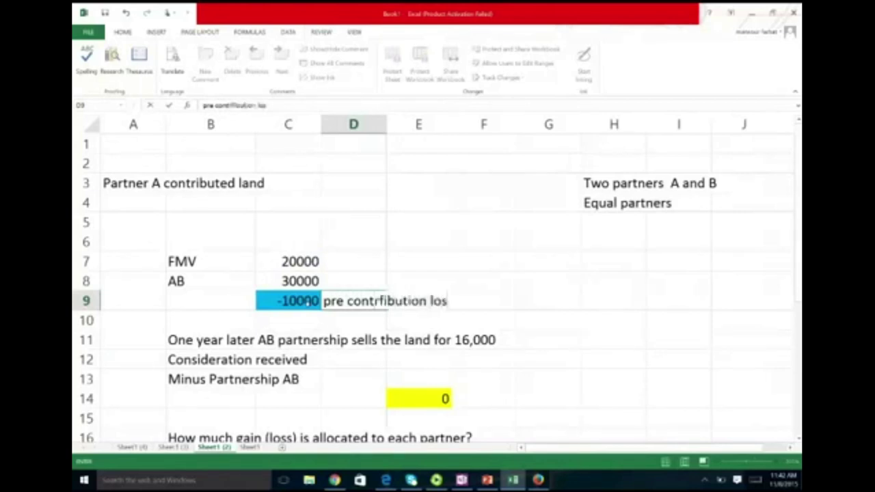
{"action": "type", "text": "s"}
{"action": "key", "text": "Return"}
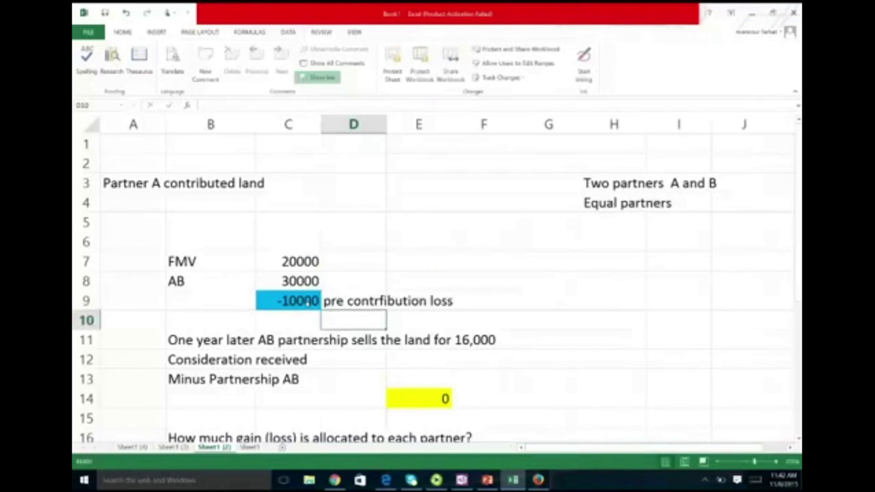
{"action": "key", "text": "Up"}
{"action": "key", "text": "Up"}
{"action": "key", "text": "Left"}
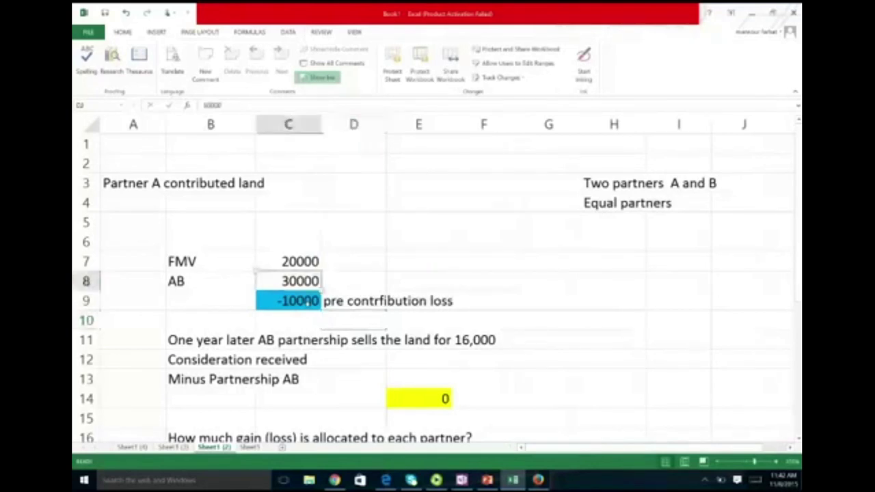
Enter 16000 as the consideration received in E12
{"action": "left_click", "coordinate": [679, 380]}
{"action": "scroll", "coordinate": [764, 407], "scroll_direction": "up", "scroll_amount": 2}
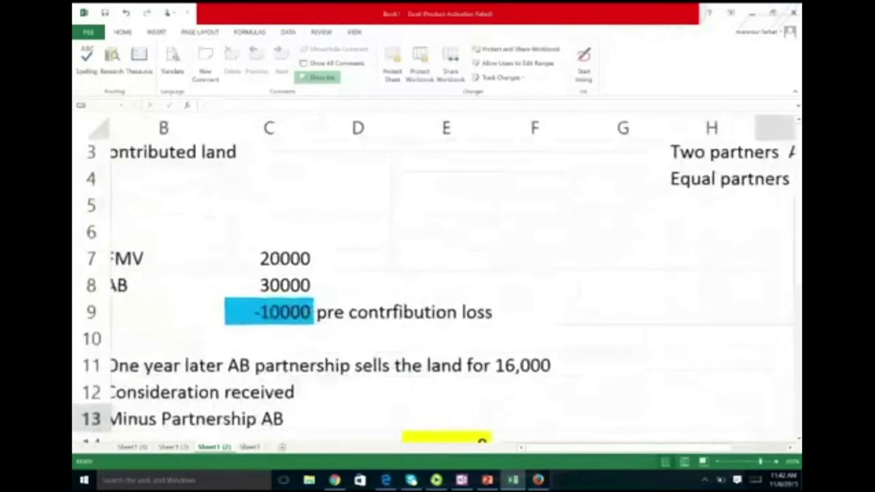
{"action": "scroll", "coordinate": [308, 305], "scroll_direction": "down", "scroll_amount": 2}
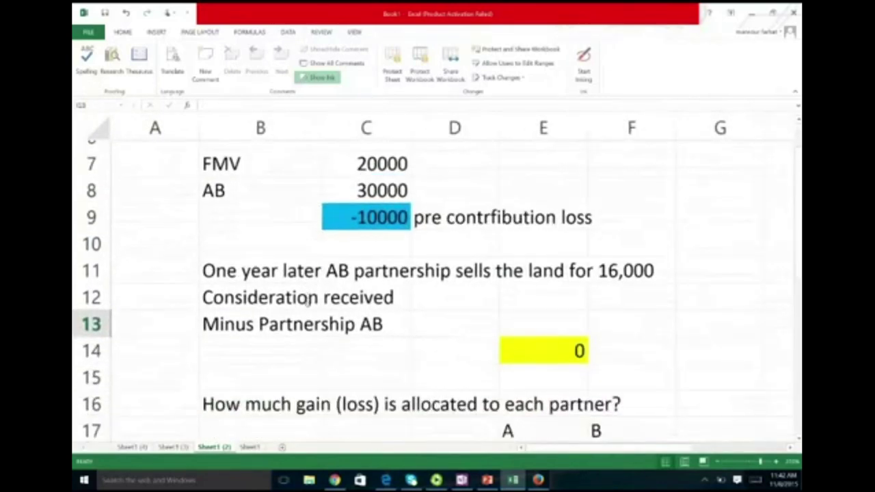
{"action": "scroll", "coordinate": [308, 305], "scroll_direction": "down", "scroll_amount": 1}
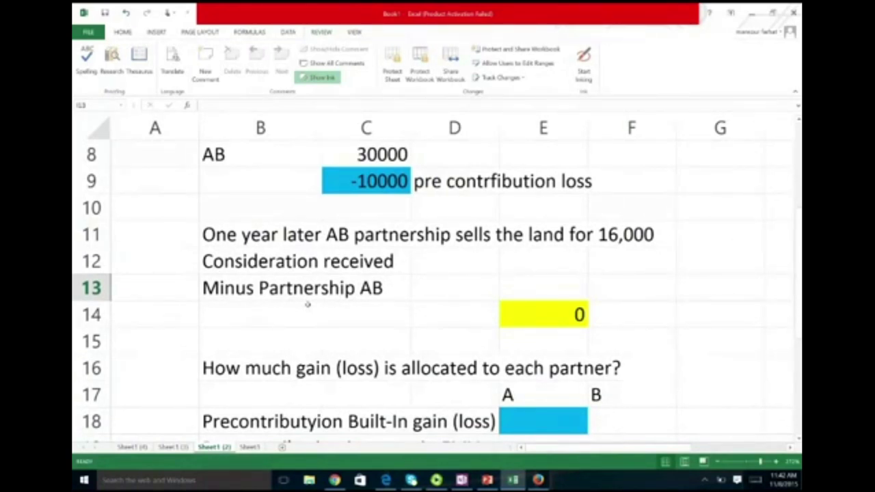
{"action": "scroll", "coordinate": [308, 305], "scroll_direction": "up", "scroll_amount": 2}
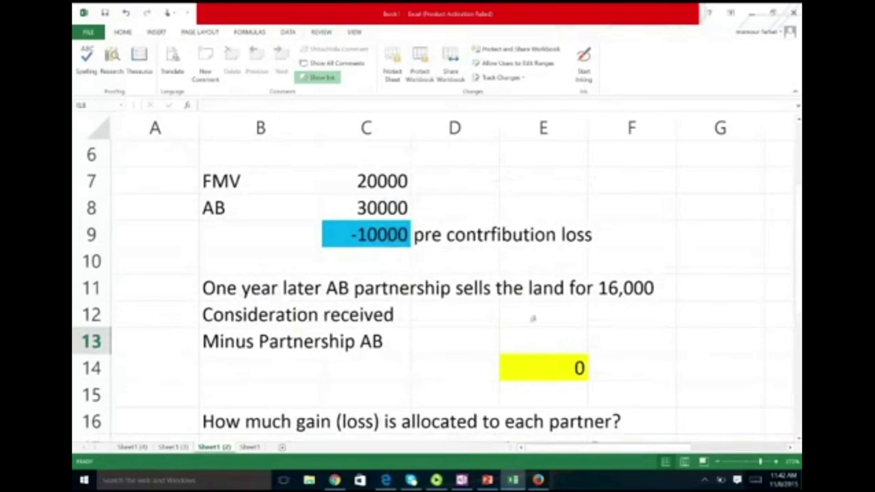
{"action": "left_click", "coordinate": [533, 318]}
{"action": "type", "text": "16000"}
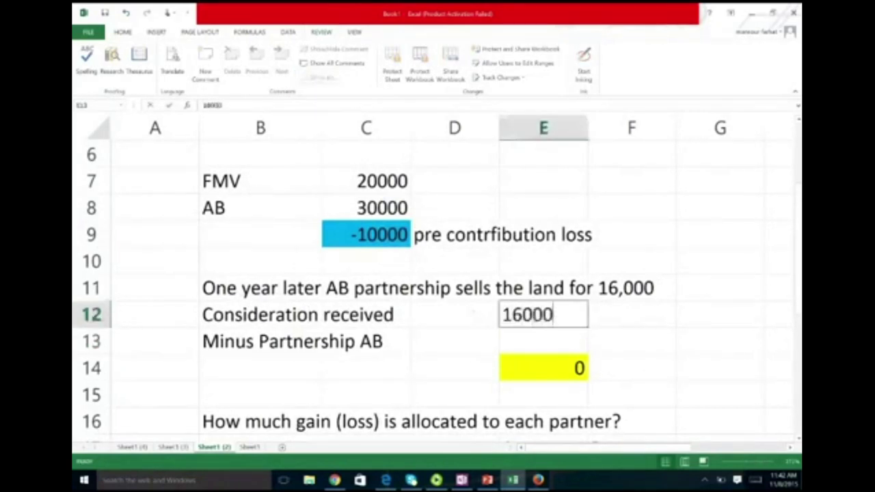
{"action": "key", "text": "Return"}
Fill the partnership's adjusted basis in E13 with the formula =C8
{"action": "type", "text": "="}
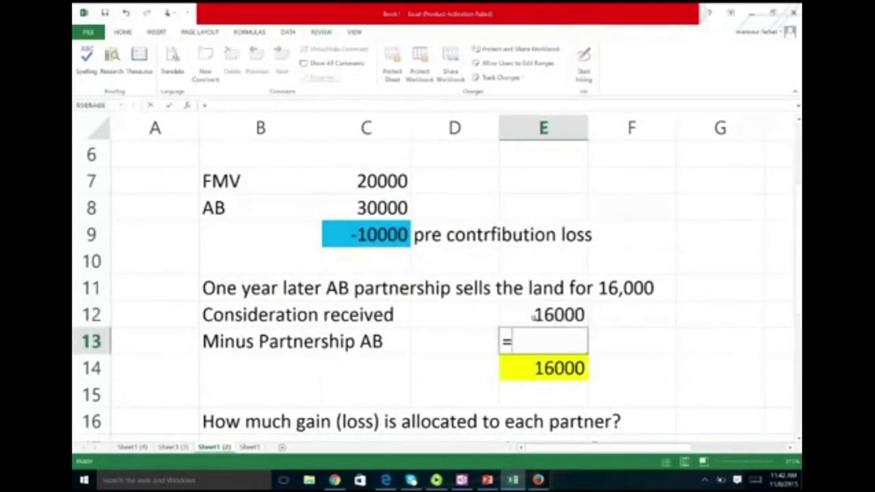
{"action": "left_click", "coordinate": [408, 213]}
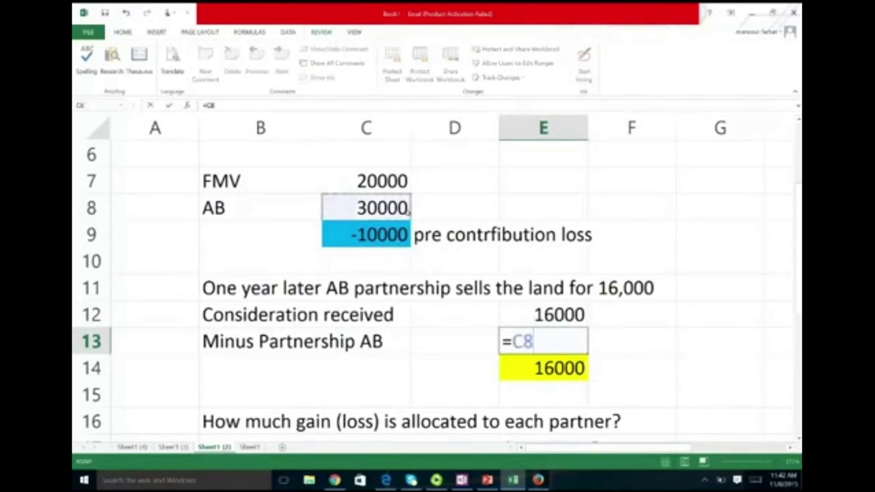
{"action": "key", "text": "Return"}
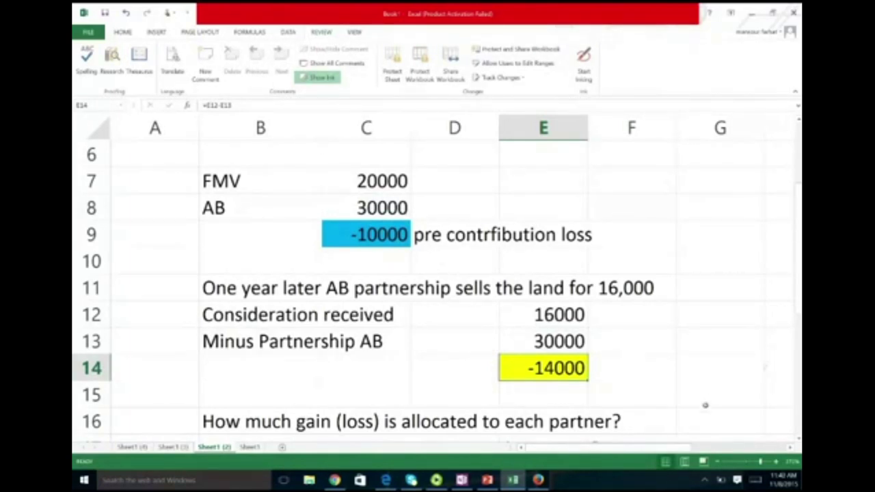
Add a comment reading "Belongs to A" to the precontribution loss in C9, placing its box over columns E to G
{"action": "scroll", "coordinate": [706, 405], "scroll_direction": "down", "scroll_amount": 1}
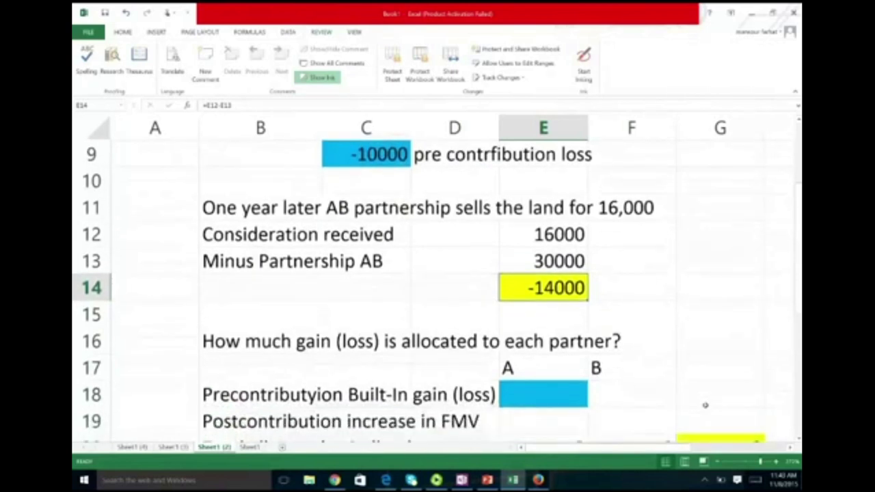
{"action": "scroll", "coordinate": [706, 404], "scroll_direction": "up", "scroll_amount": 1}
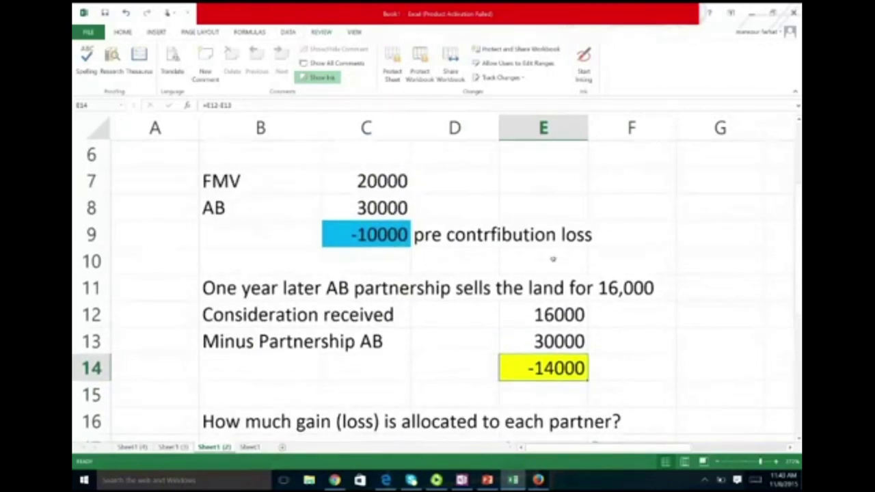
{"action": "right_click", "coordinate": [369, 236]}
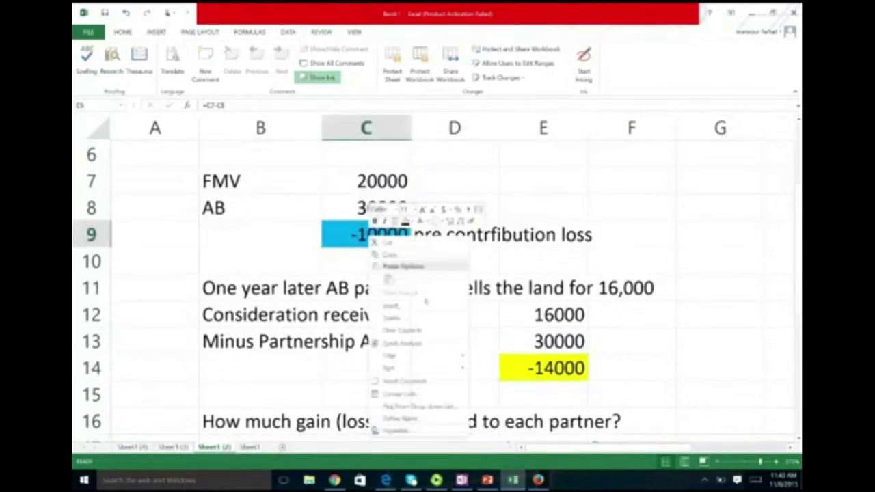
{"action": "left_click", "coordinate": [425, 385]}
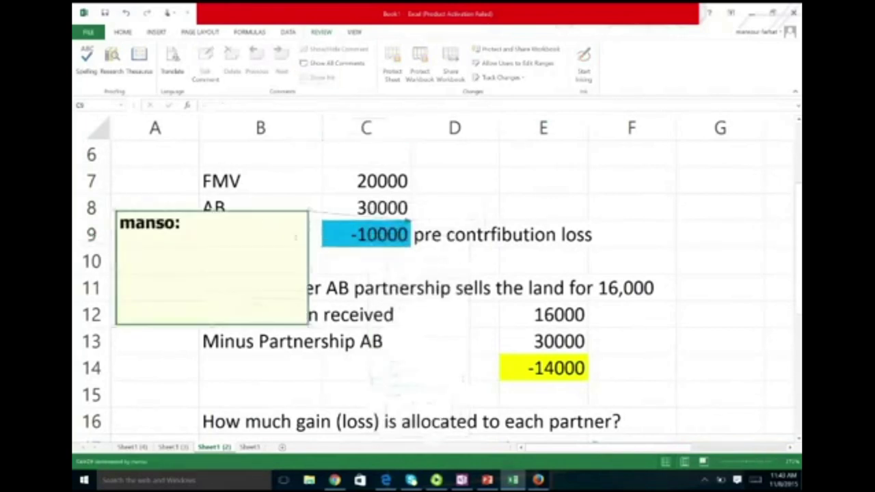
{"action": "left_click_drag", "start_coordinate": [264, 216], "coordinate": [691, 156]}
{"action": "type", "text": "Belo"}
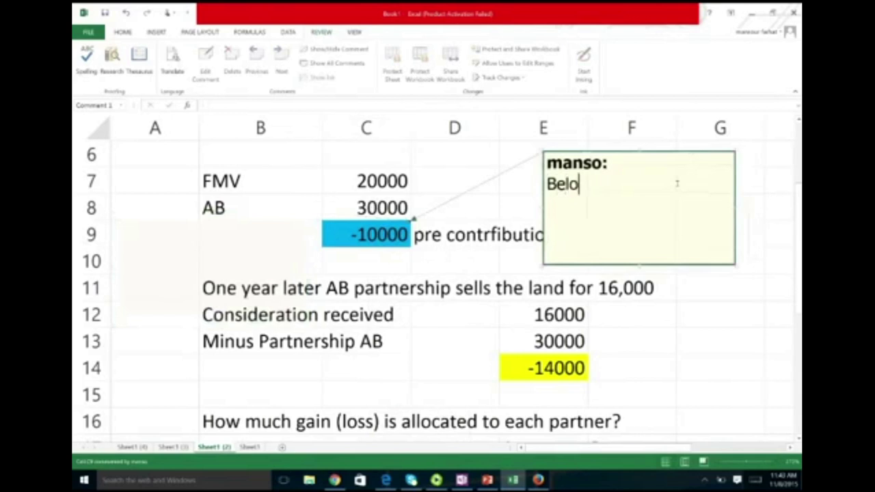
{"action": "type", "text": "ngs to A"}
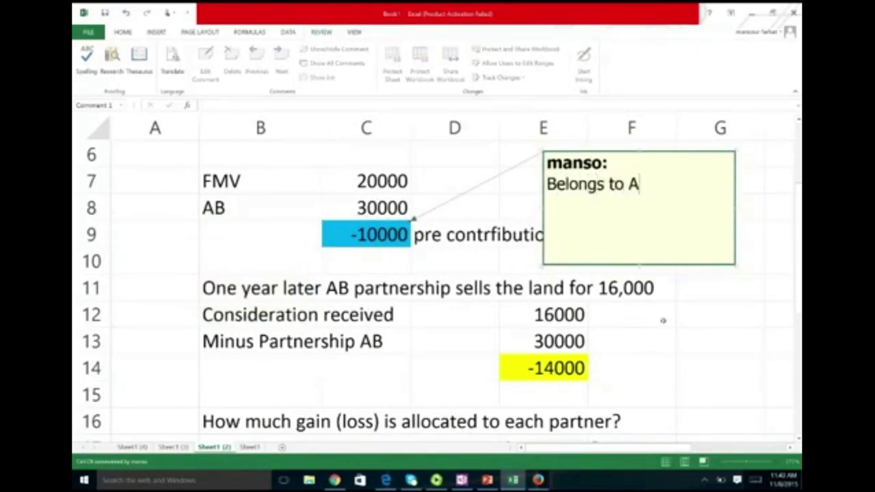
{"action": "left_click", "coordinate": [664, 318]}
Fill partner A's precontribution built-in loss in E18 with the formula =C9
{"action": "scroll", "coordinate": [612, 375], "scroll_direction": "down", "scroll_amount": 2}
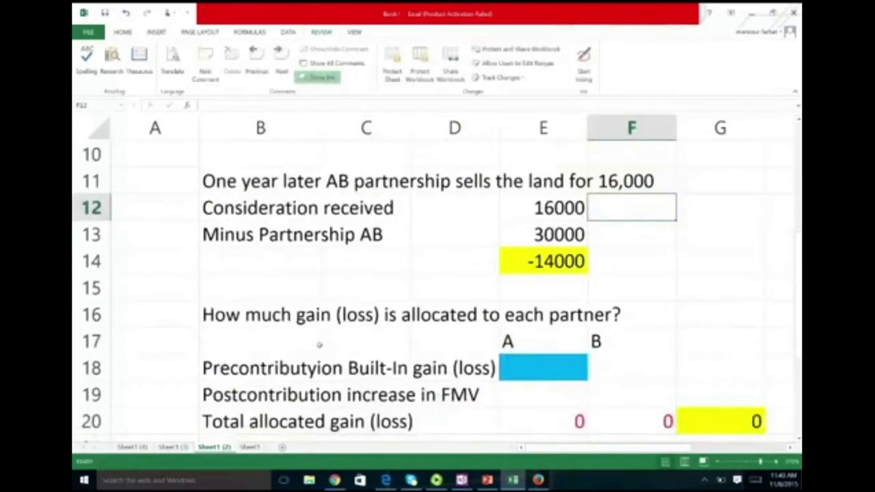
{"action": "left_click", "coordinate": [537, 376]}
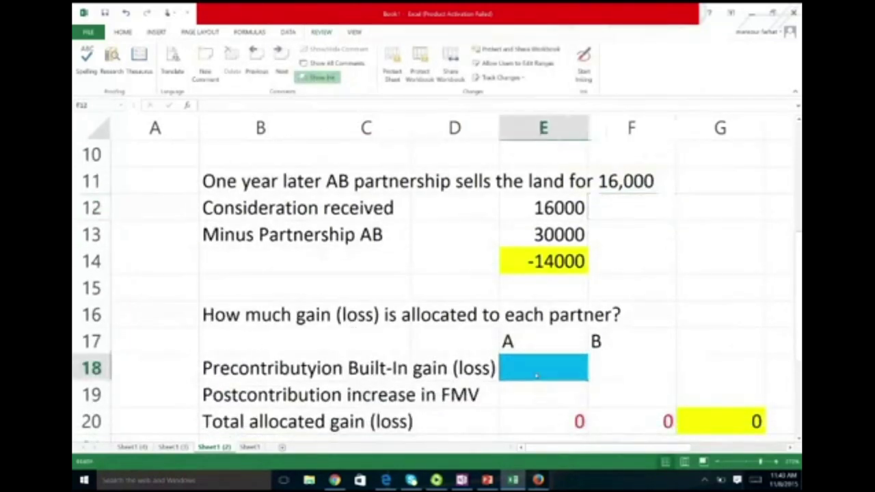
{"action": "type", "text": "="}
{"action": "scroll", "coordinate": [543, 380], "scroll_direction": "up", "scroll_amount": 3}
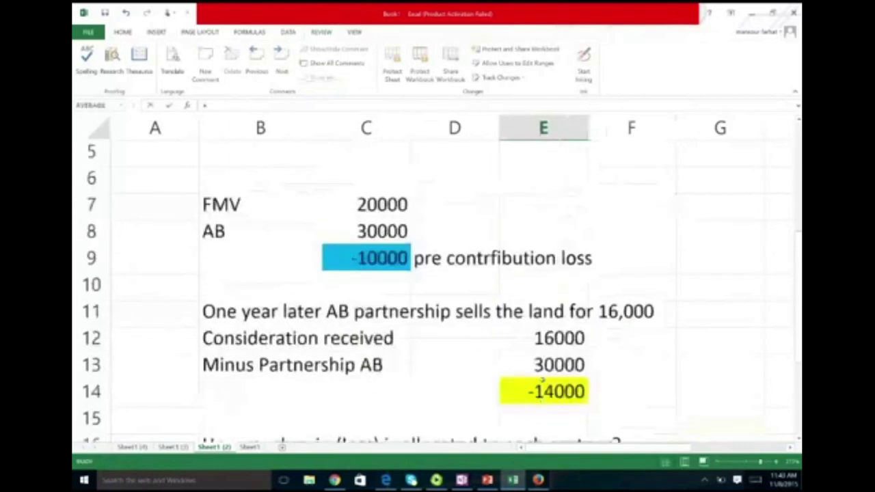
{"action": "left_click", "coordinate": [366, 314]}
{"action": "key", "text": "Return"}
Enter the total loss amount 14000 in H13, beside the sale calculation
{"action": "scroll", "coordinate": [542, 380], "scroll_direction": "down", "scroll_amount": 3}
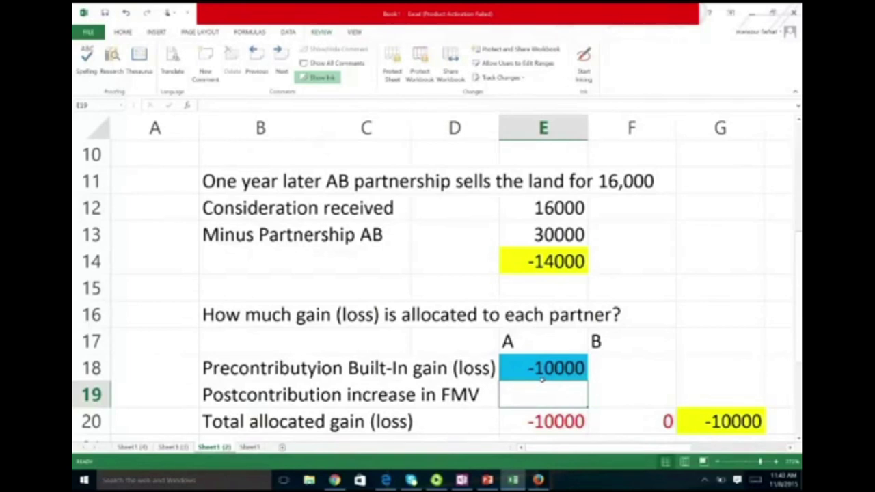
{"action": "scroll", "coordinate": [542, 381], "scroll_direction": "right", "scroll_amount": 2}
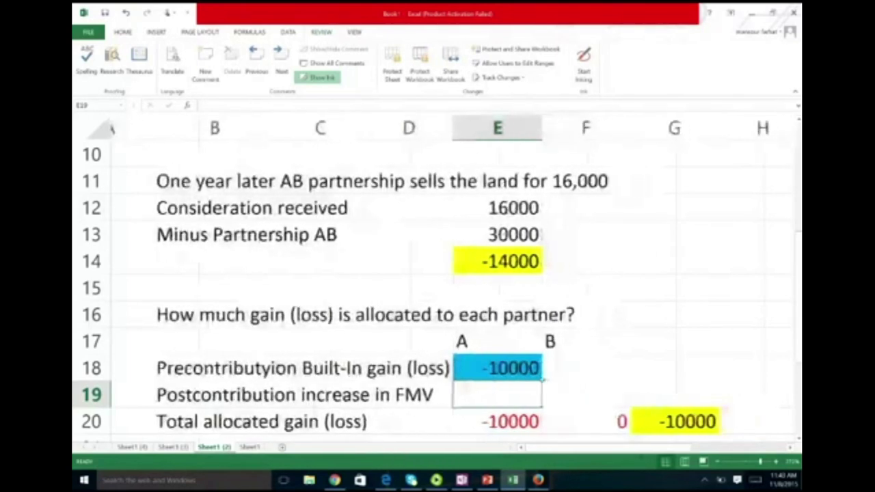
{"action": "key", "text": "Up"}
{"action": "key", "text": "Up"}
{"action": "key", "text": "Up"}
{"action": "key", "text": "Up"}
{"action": "key", "text": "Up"}
{"action": "key", "text": "Up"}
{"action": "key", "text": "Right"}
{"action": "key", "text": "Right"}
{"action": "key", "text": "Right"}
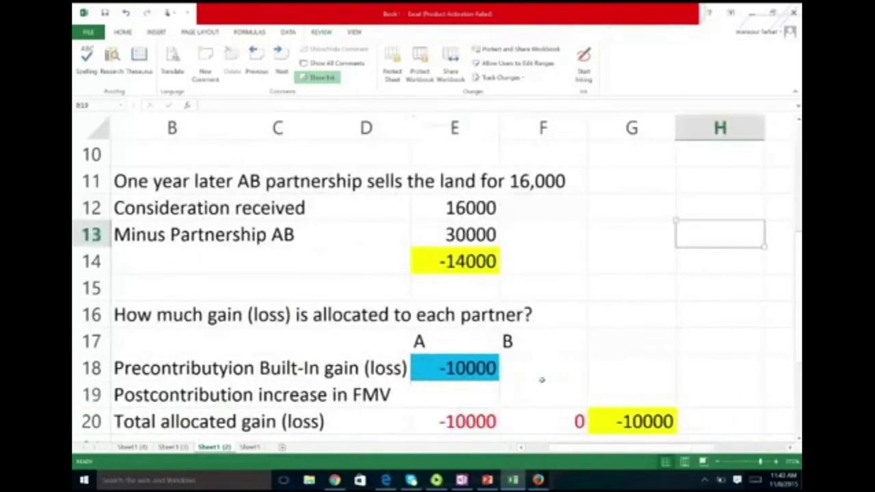
{"action": "type", "text": "14000"}
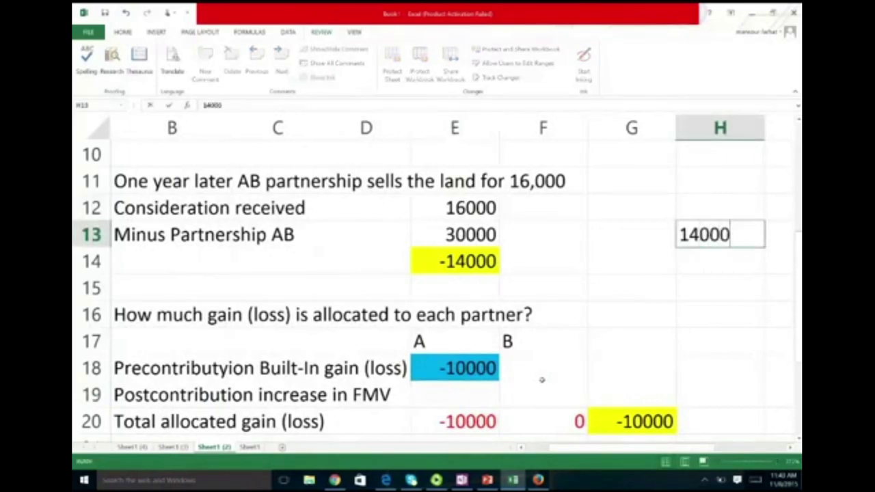
{"action": "key", "text": "Tab"}
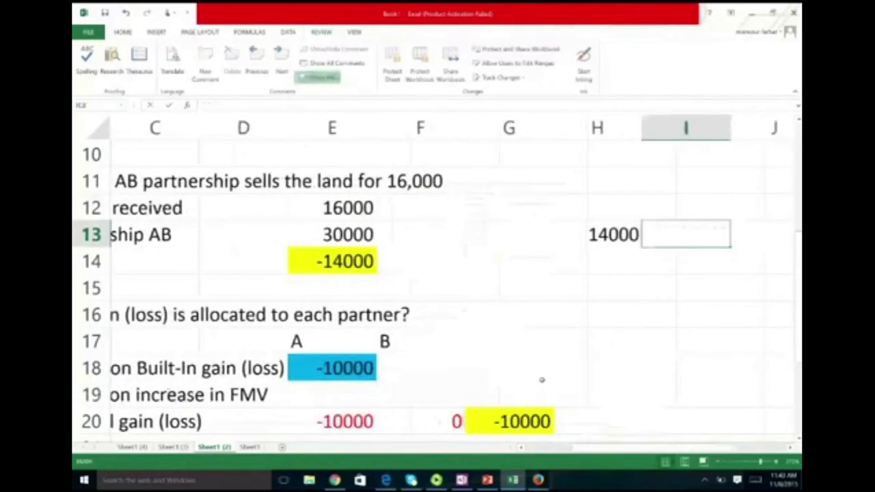
Label the amount in H13 by entering "total loss" in I13
{"action": "type", "text": "loss"}
{"action": "key", "text": "Return"}
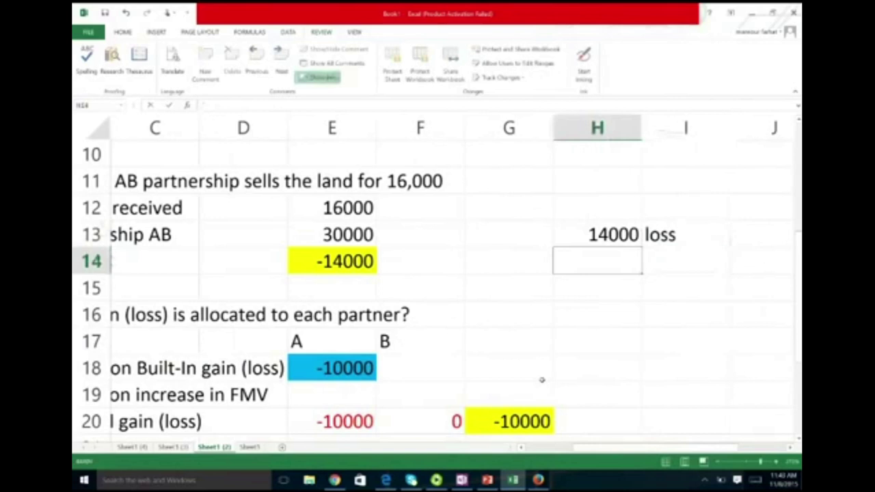
{"action": "key", "text": "Up"}
{"action": "key", "text": "Right"}
{"action": "type", "text": "to"}
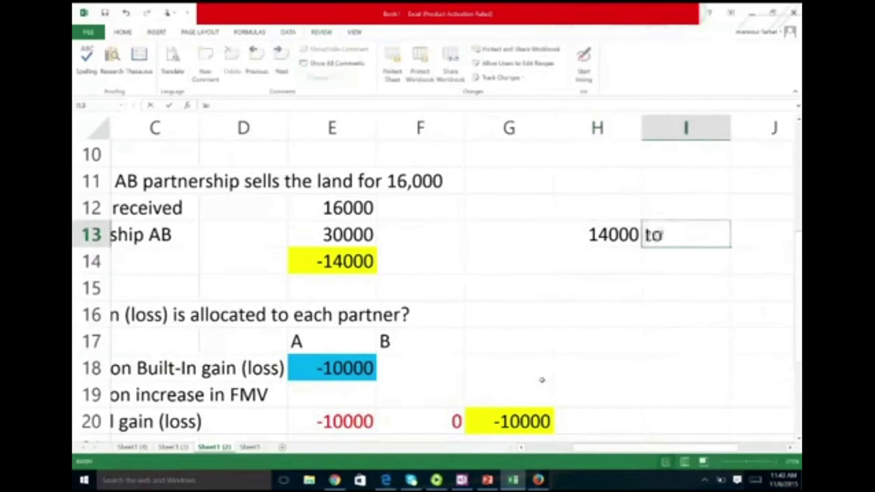
{"action": "type", "text": "tal loss"}
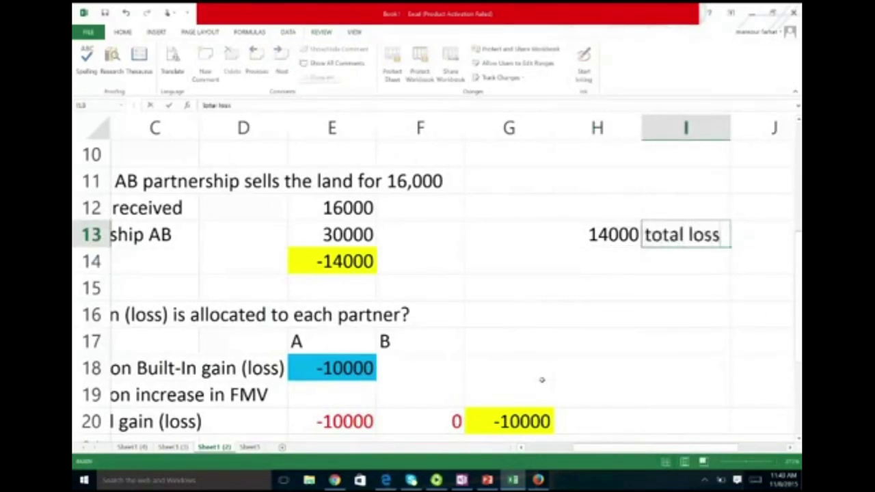
{"action": "key", "text": "Return"}
Enter 10000 in H14 and label it "A's losses" in I14
{"action": "type", "text": "10000"}
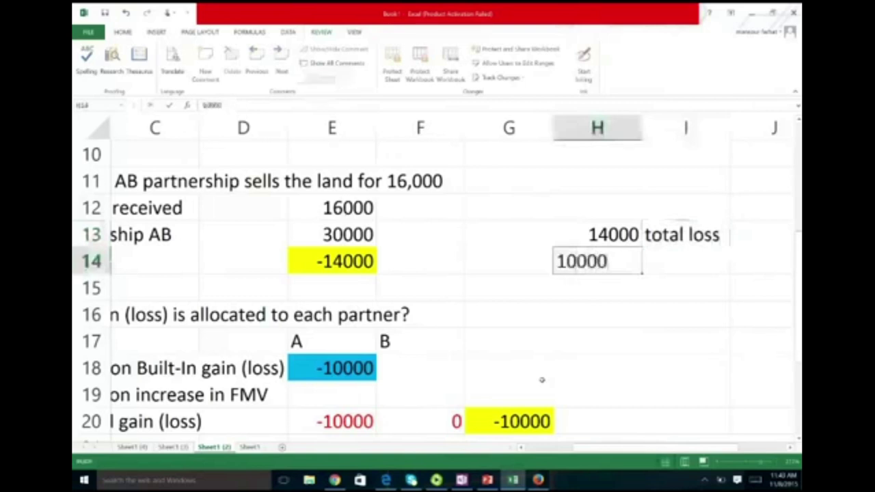
{"action": "key", "text": "Tab"}
{"action": "type", "text": "A;"}
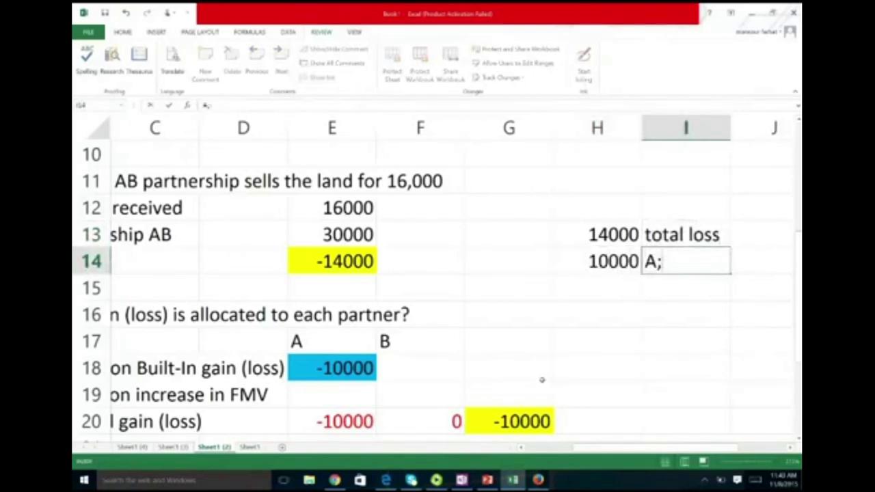
{"action": "key", "text": "BackSpace"}
{"action": "type", "text": "'s losses"}
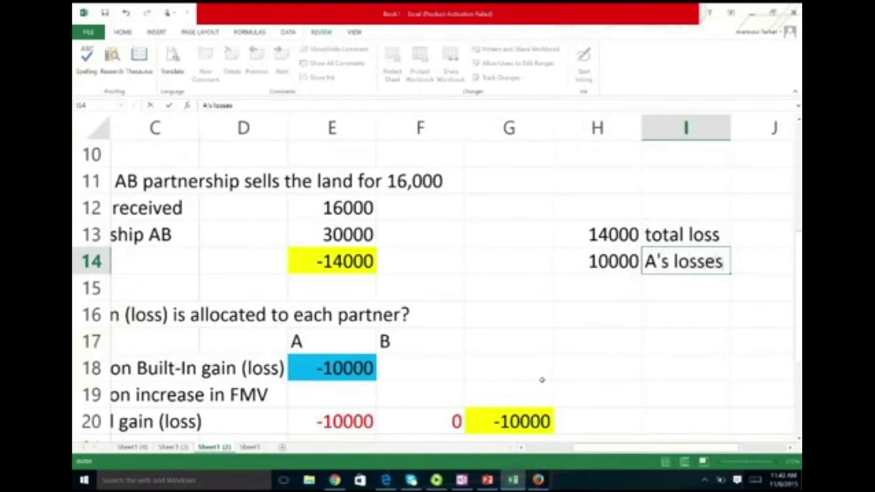
{"action": "key", "text": "Return"}
Calculate the remaining loss in H15 with the formula =H13-H14
{"action": "type", "text": "="}
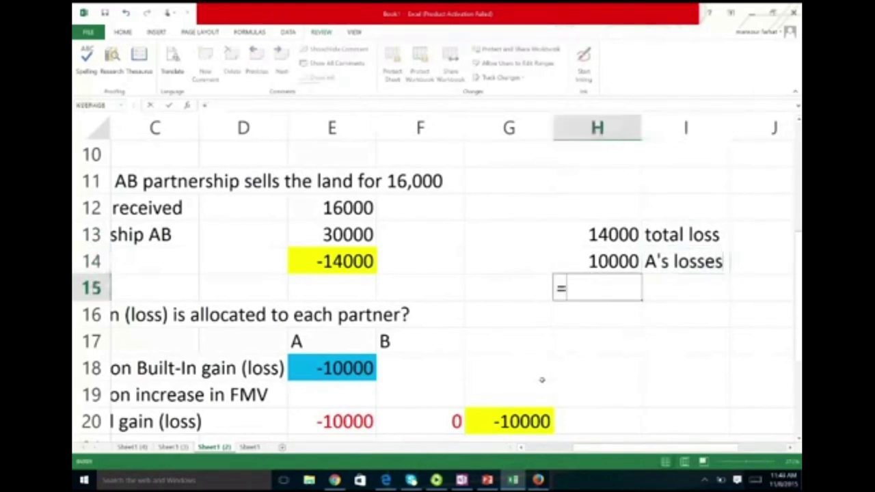
{"action": "key", "text": "Up"}
{"action": "key", "text": "Up"}
{"action": "type", "text": "-"}
{"action": "key", "text": "Up"}
{"action": "key", "text": "Return"}
Label the remaining loss in H15 by entering "post contribution loss" in I15
{"action": "key", "text": "Up"}
{"action": "key", "text": "Right"}
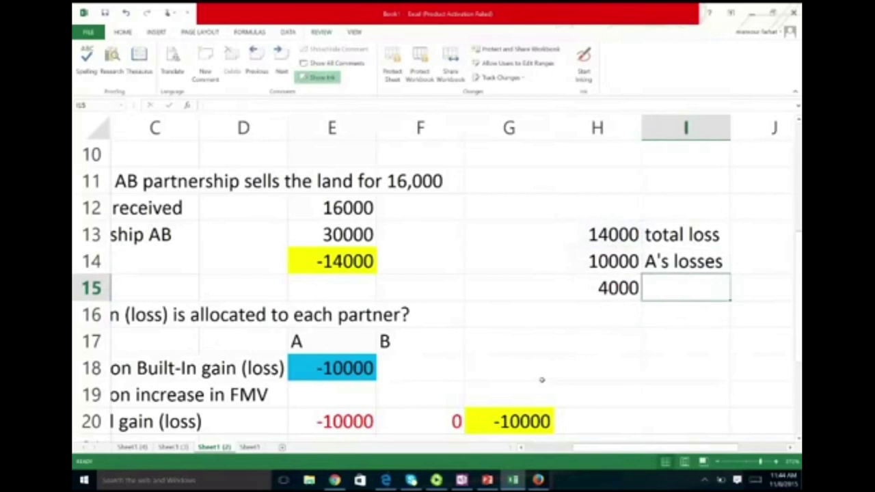
{"action": "type", "text": "post contr"}
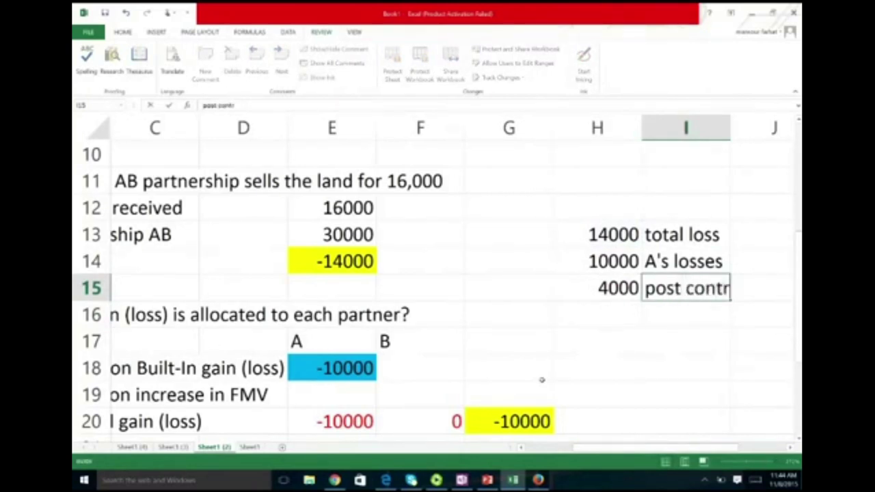
{"action": "type", "text": "ibution"}
{"action": "key", "text": "alt+Return"}
{"action": "type", "text": "loss"}
{"action": "key", "text": "Return"}
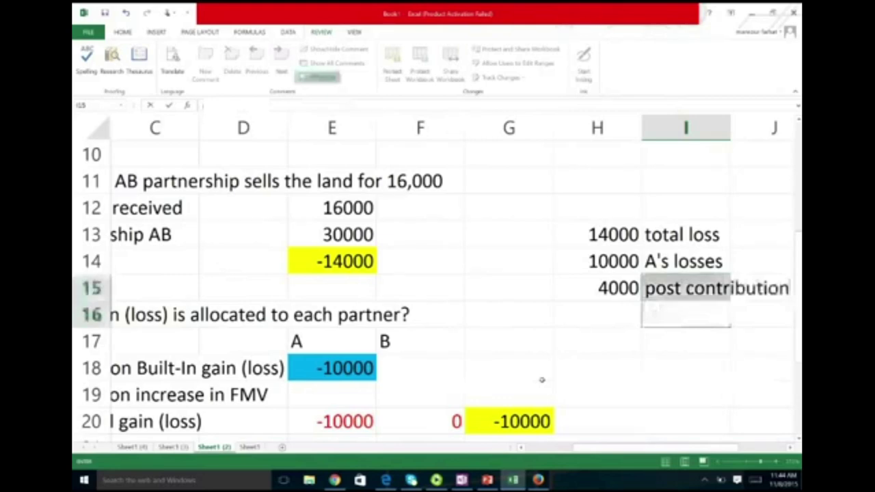
Split the postcontribution loss between the partners by entering =-2000 for A in E19 and -2000 for B in F19
{"action": "key", "text": "Right"}
{"action": "key", "text": "Right"}
{"action": "key", "text": "Right"}
{"action": "key", "text": "Left"}
{"action": "key", "text": "Left"}
{"action": "key", "text": "Left"}
{"action": "key", "text": "Left"}
{"action": "key", "text": "Left"}
{"action": "key", "text": "Left"}
{"action": "key", "text": "Left"}
{"action": "key", "text": "Left"}
{"action": "key", "text": "Left"}
{"action": "key", "text": "Left"}
{"action": "key", "text": "Left"}
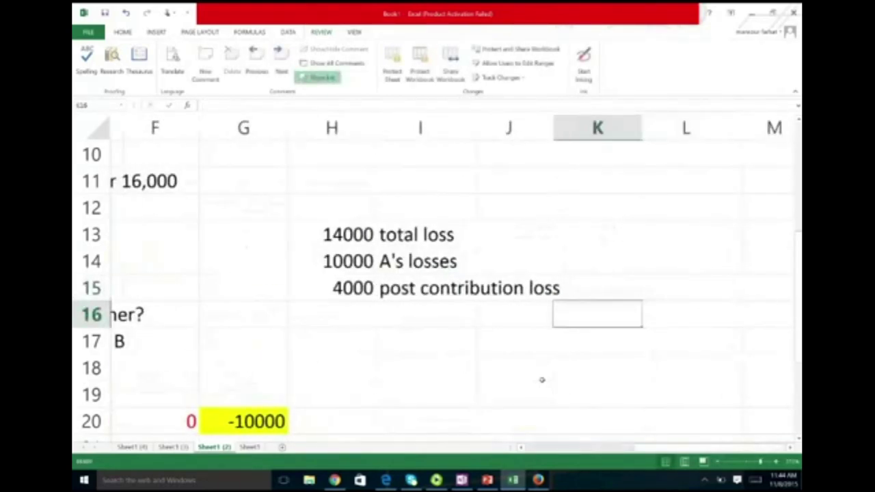
{"action": "key", "text": "Down"}
{"action": "key", "text": "Down"}
{"action": "key", "text": "Right"}
{"action": "key", "text": "Right"}
{"action": "key", "text": "Right"}
{"action": "key", "text": "Right"}
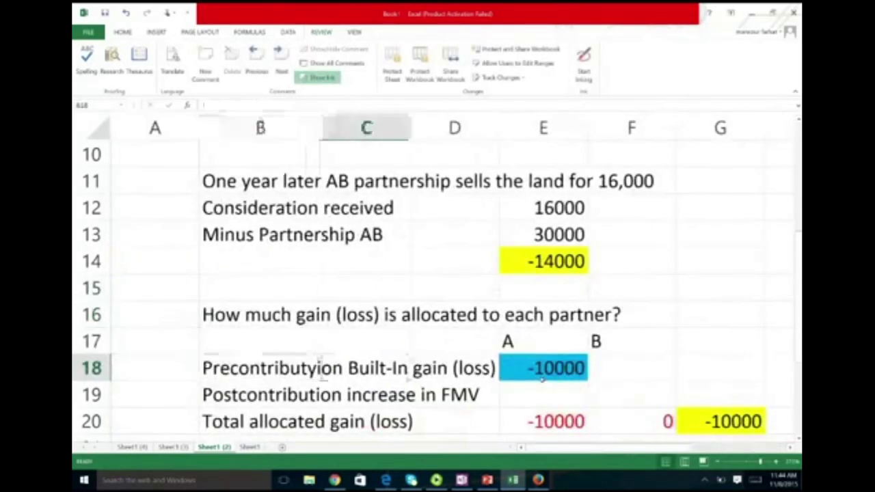
{"action": "key", "text": "Down"}
{"action": "type", "text": "="}
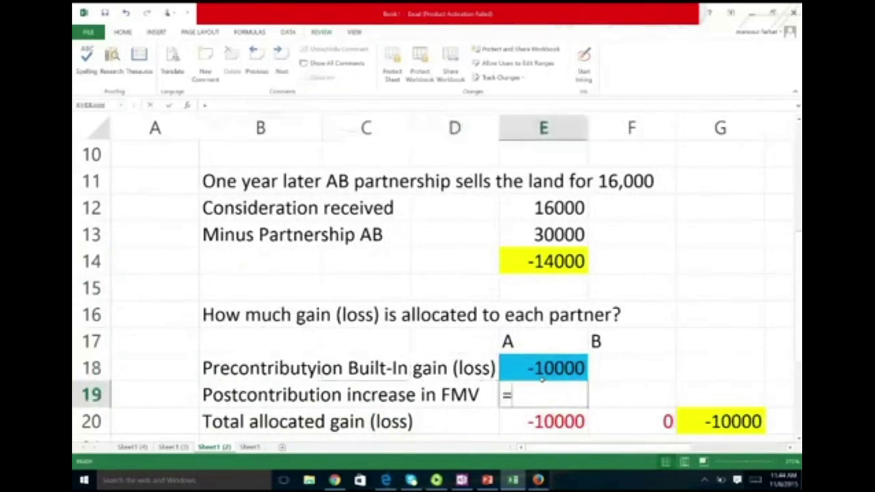
{"action": "type", "text": "-2000"}
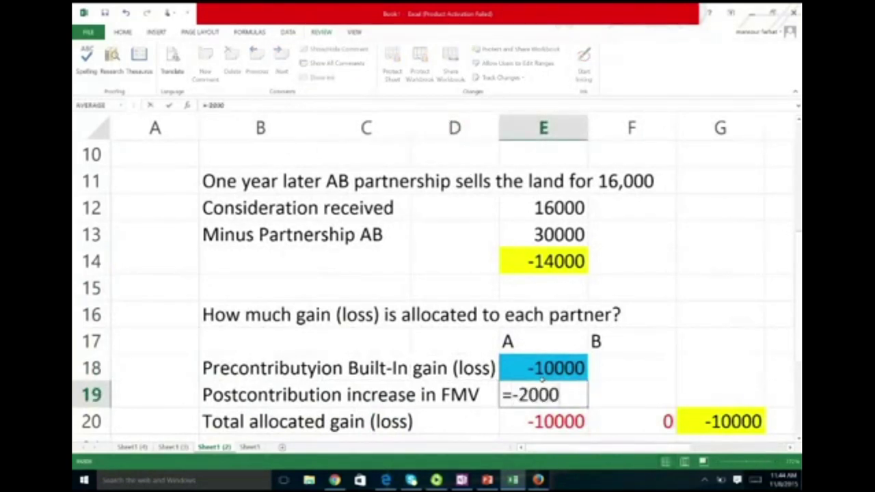
{"action": "key", "text": "Tab"}
{"action": "type", "text": "-2000"}
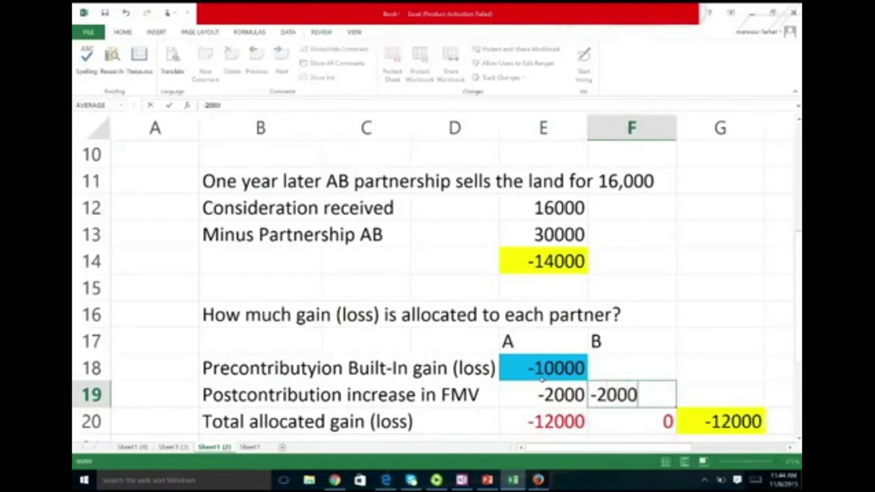
{"action": "key", "text": "Tab"}
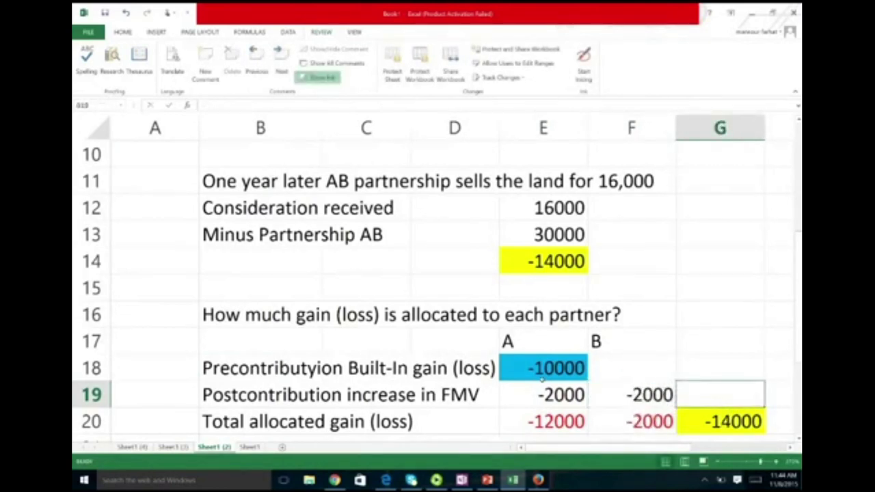
Add a "Total" heading in G17 and bring the precontribution loss into G18 with the formula =E18
{"action": "scroll", "coordinate": [542, 374], "scroll_direction": "down", "scroll_amount": 1}
{"action": "key", "text": "Up"}
{"action": "key", "text": "Up"}
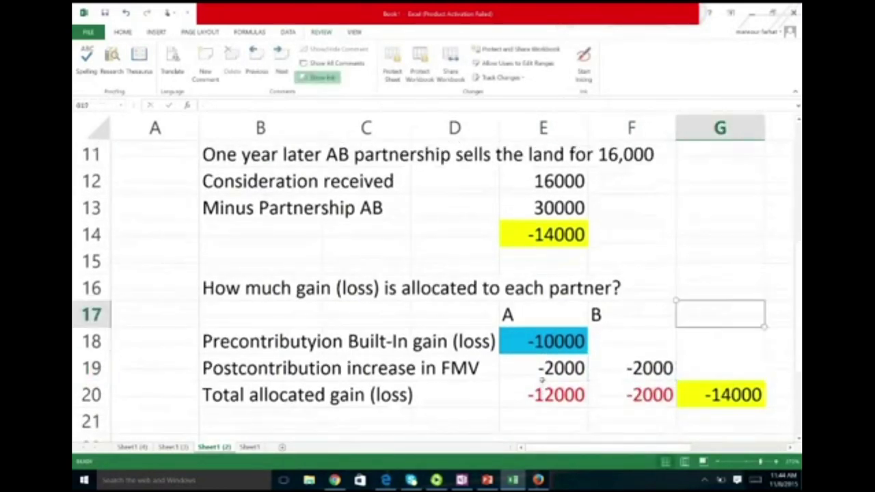
{"action": "type", "text": "Total"}
{"action": "key", "text": "Return"}
{"action": "type", "text": "="}
{"action": "key", "text": "Left"}
{"action": "key", "text": "Left"}
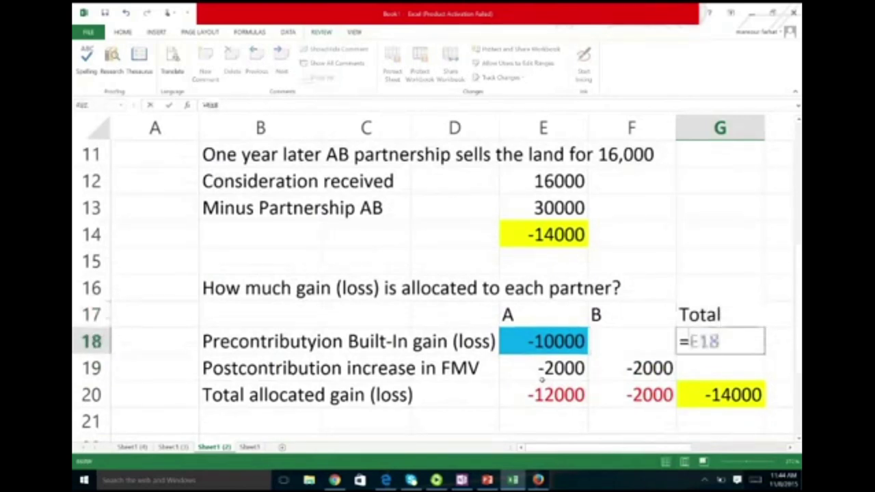
{"action": "key", "text": "Return"}
Total the partners' postcontribution amounts in G19 with the formula =F19+E19
{"action": "type", "text": "="}
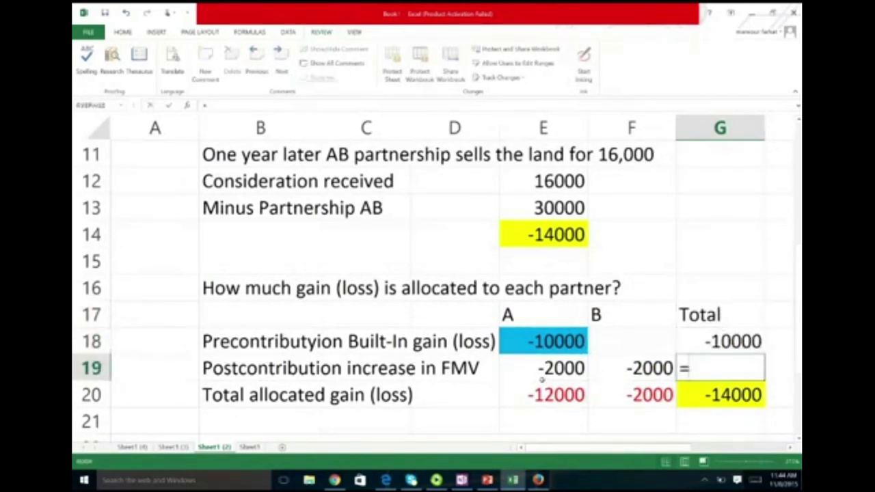
{"action": "key", "text": "Left"}
{"action": "type", "text": "+"}
{"action": "key", "text": "Left"}
{"action": "key", "text": "Left"}
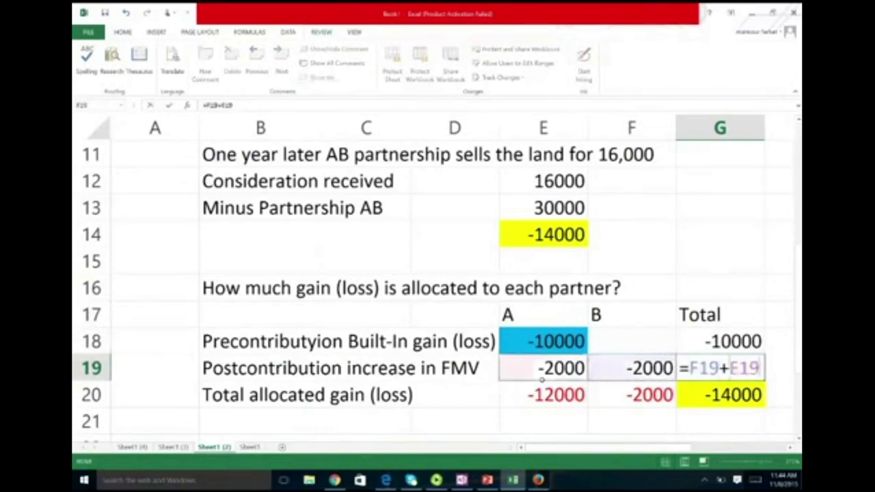
{"action": "key", "text": "Return"}
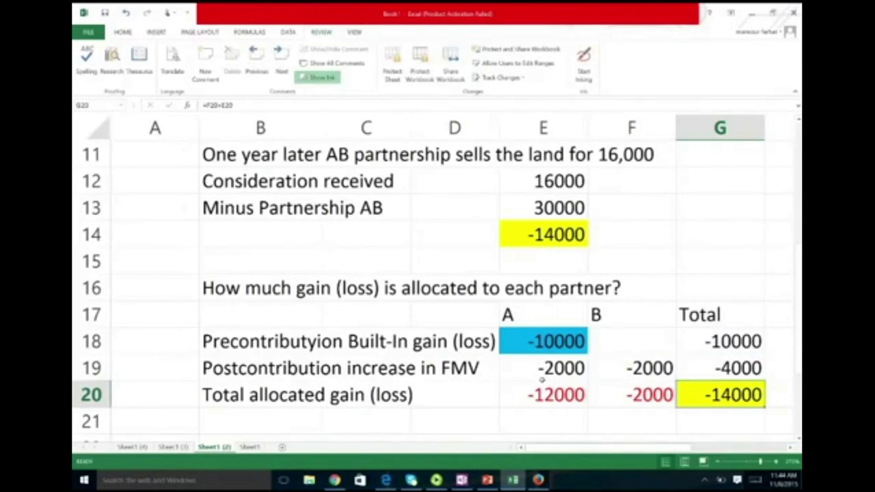
Review the worked loss example, from the contributed land's FMV and AB to the allocation totals
{"action": "scroll", "coordinate": [542, 380], "scroll_direction": "down", "scroll_amount": 1}
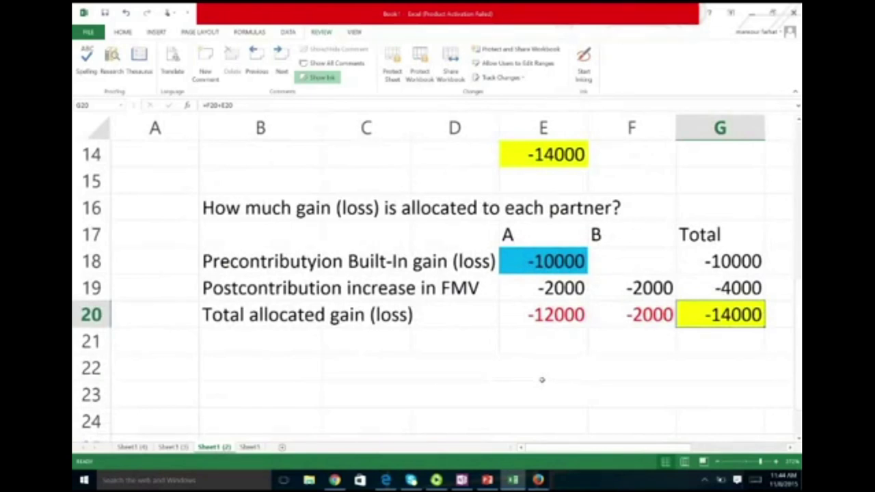
{"action": "scroll", "coordinate": [542, 380], "scroll_direction": "down", "scroll_amount": 1, "text": "ctrl"}
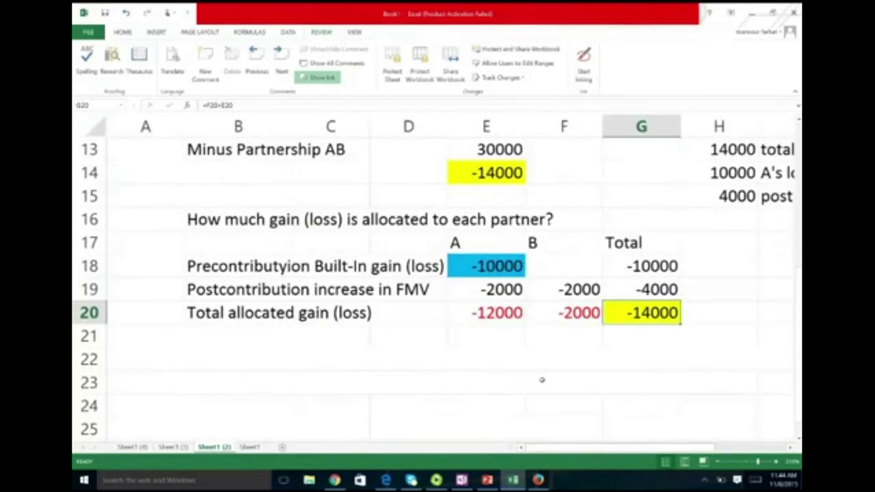
{"action": "scroll", "coordinate": [541, 379], "scroll_direction": "up", "scroll_amount": 3}
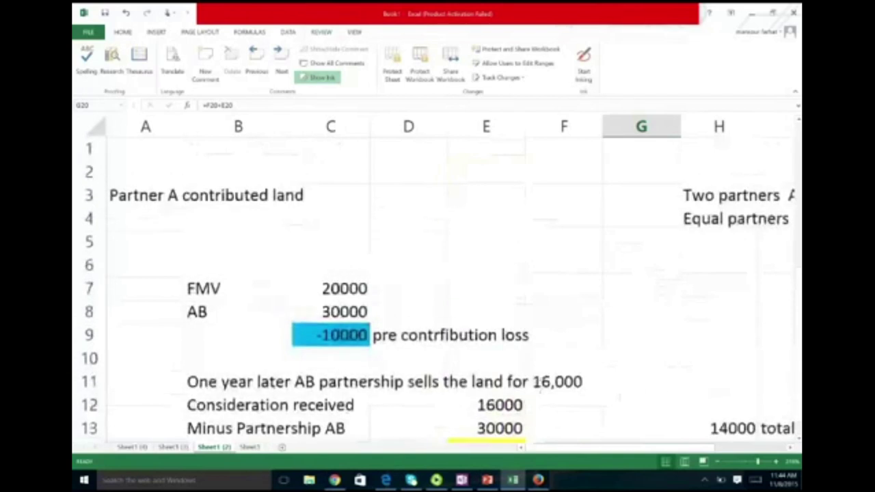
{"action": "scroll", "coordinate": [542, 379], "scroll_direction": "up", "scroll_amount": 1, "text": "ctrl"}
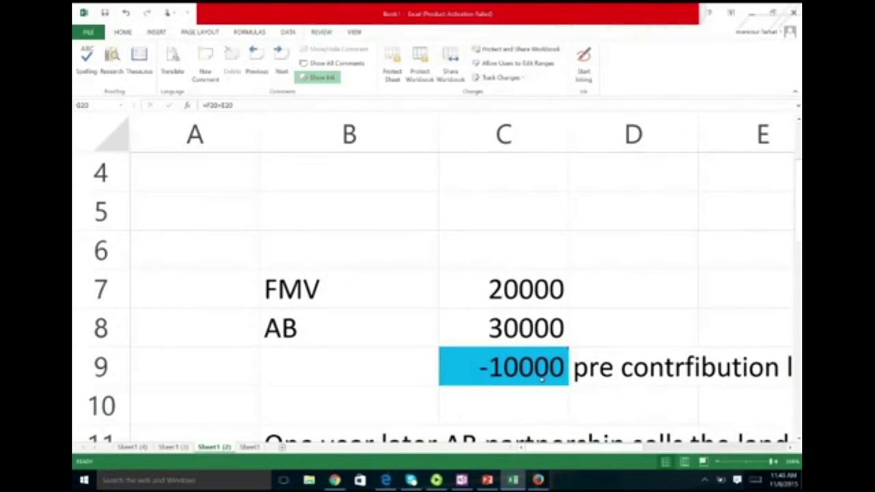
{"action": "scroll", "coordinate": [542, 381], "scroll_direction": "down", "scroll_amount": 6, "text": "ctrl"}
{"action": "scroll", "coordinate": [543, 381], "scroll_direction": "down", "scroll_amount": 5}
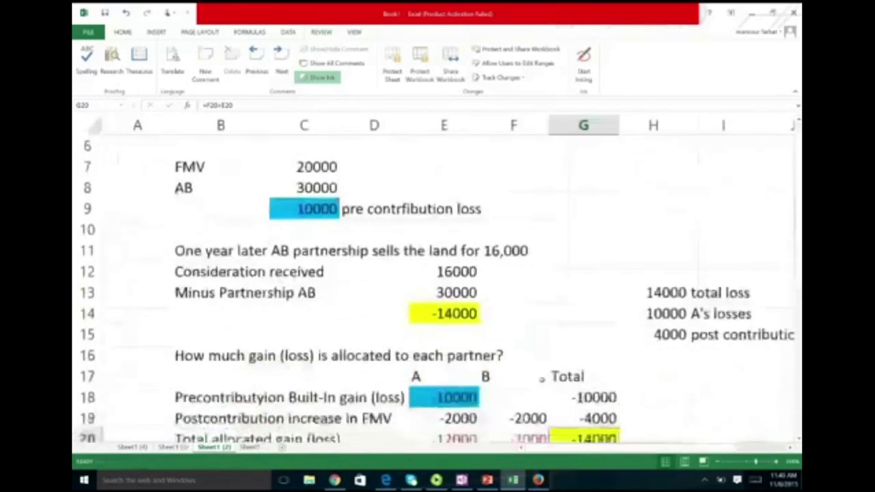
{"action": "scroll", "coordinate": [542, 381], "scroll_direction": "down", "scroll_amount": 3}
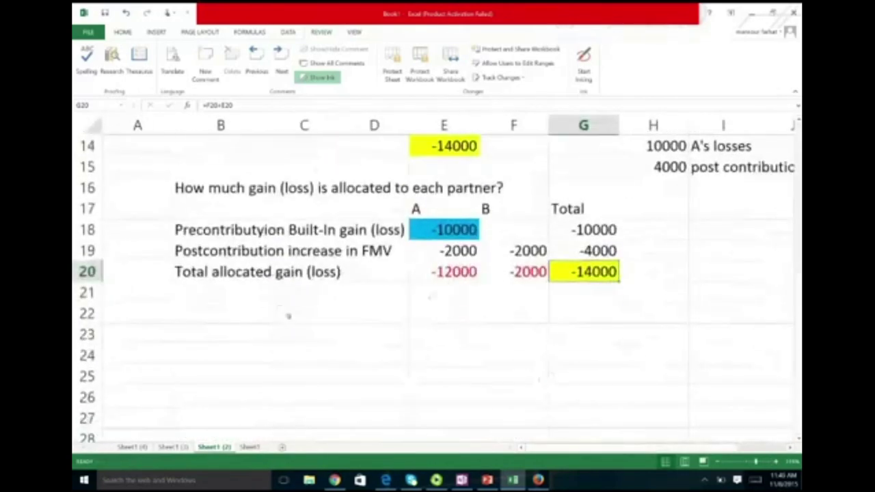
Reveal the hidden rule text below the allocation table by filling C22:I24 with black
{"action": "left_click", "coordinate": [290, 314]}
{"action": "left_click_drag", "start_coordinate": [511, 340], "coordinate": [738, 362]}
{"action": "right_click", "coordinate": [456, 334]}
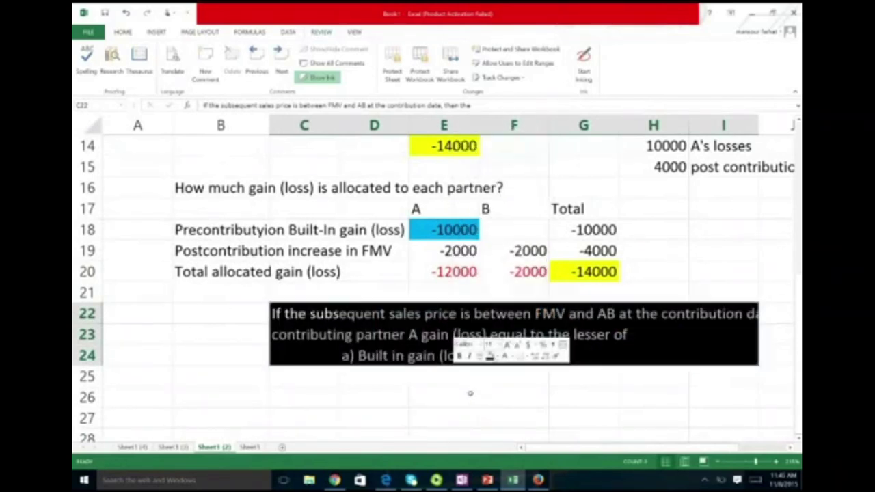
{"action": "left_click", "coordinate": [469, 405]}
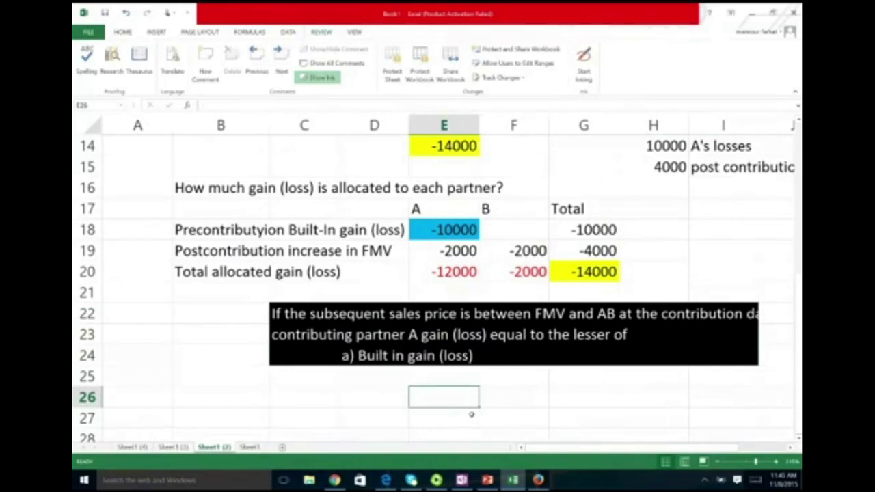
Fill D25 with black to reveal the start of the rule's item b)
{"action": "scroll", "coordinate": [472, 414], "scroll_direction": "right", "scroll_amount": 1}
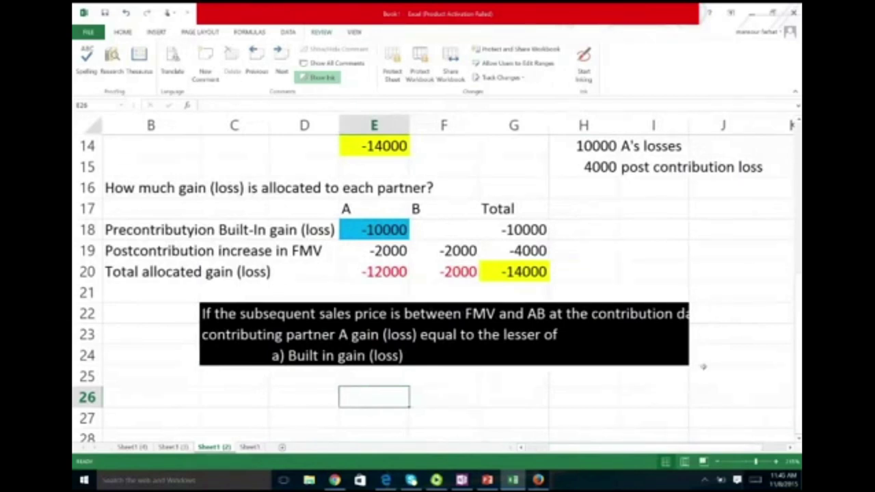
{"action": "left_click", "coordinate": [245, 316]}
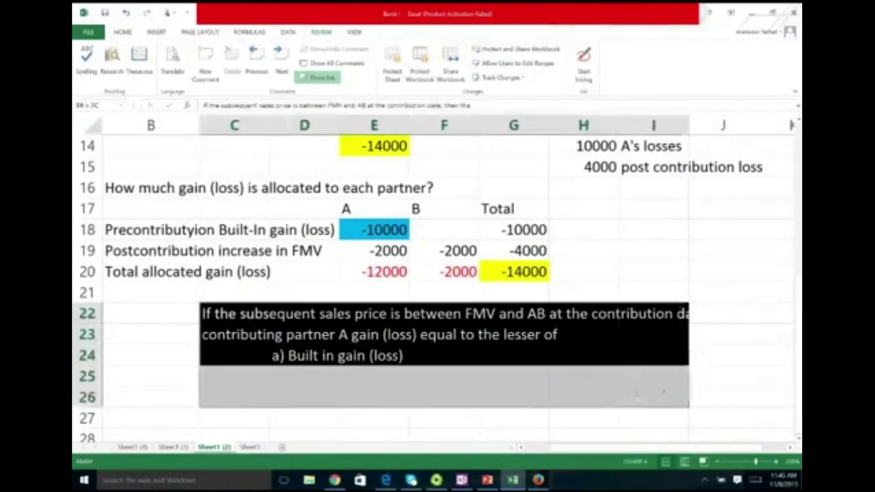
{"action": "left_click", "coordinate": [625, 357]}
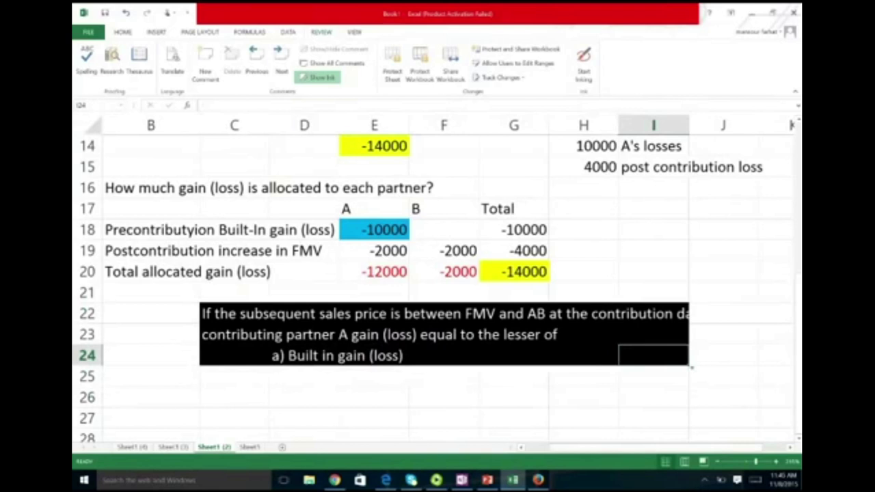
{"action": "left_click", "coordinate": [615, 358]}
{"action": "left_click", "coordinate": [475, 357]}
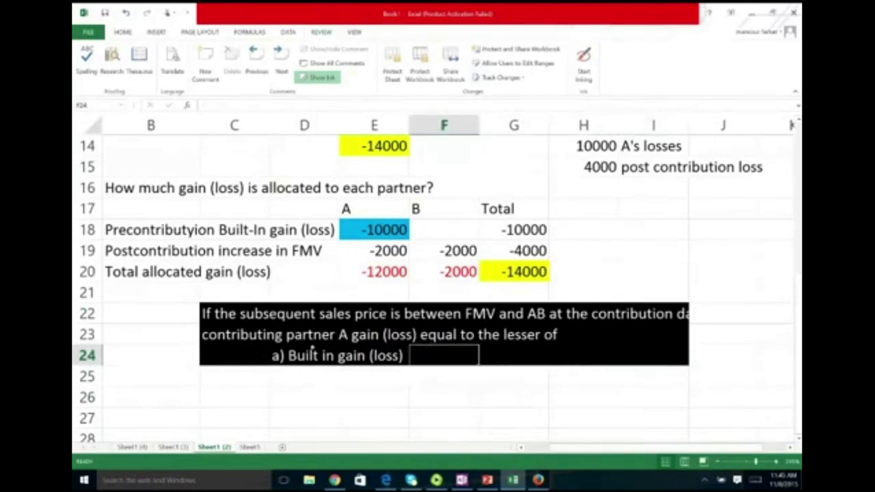
{"action": "left_click", "coordinate": [350, 337]}
{"action": "left_click", "coordinate": [305, 374]}
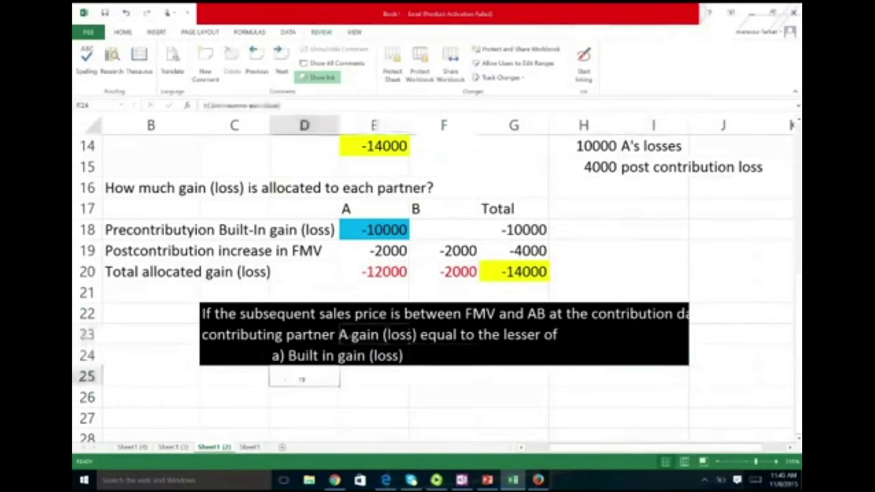
{"action": "right_click", "coordinate": [305, 375]}
{"action": "left_click", "coordinate": [331, 407]}
{"action": "left_click", "coordinate": [499, 417]}
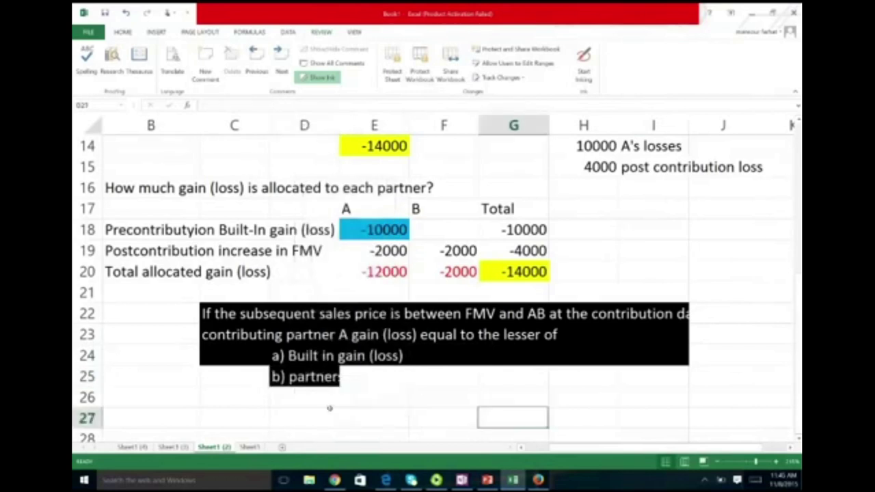
Extend the black fill across D25:H25 so the whole text of item b) can be read
{"action": "left_click_drag", "start_coordinate": [304, 376], "coordinate": [581, 378]}
{"action": "right_click", "coordinate": [523, 381]}
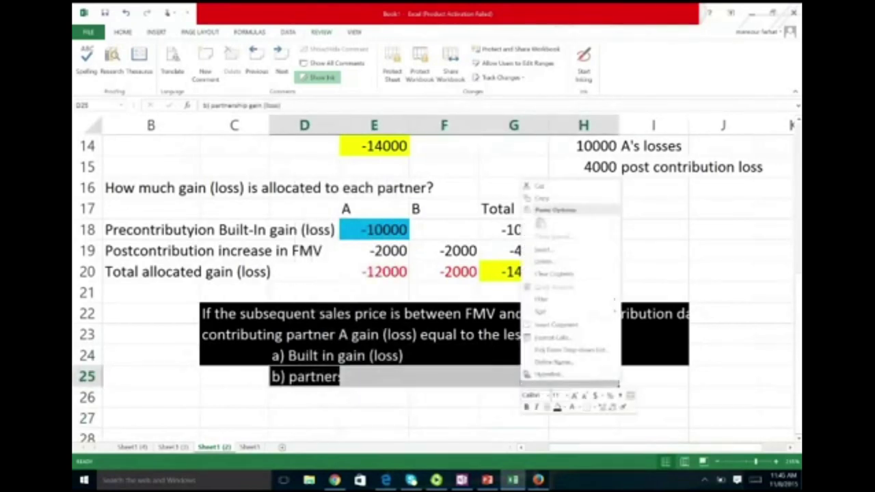
{"action": "left_click", "coordinate": [557, 408]}
{"action": "left_click", "coordinate": [445, 418]}
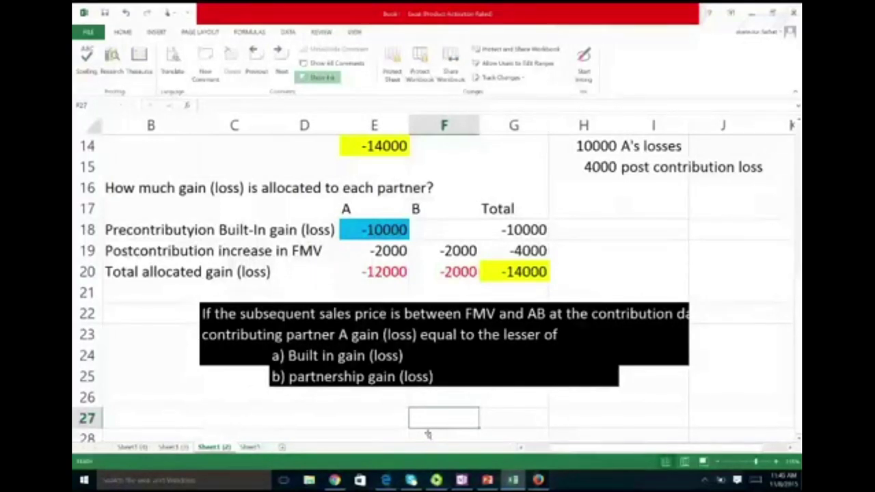
Switch to worksheet Sheet1 (3) and enter "A and B equal partners" in F1
{"action": "key", "text": "ctrl+Page_Up"}
{"action": "scroll", "coordinate": [438, 274], "scroll_direction": "up", "scroll_amount": 2}
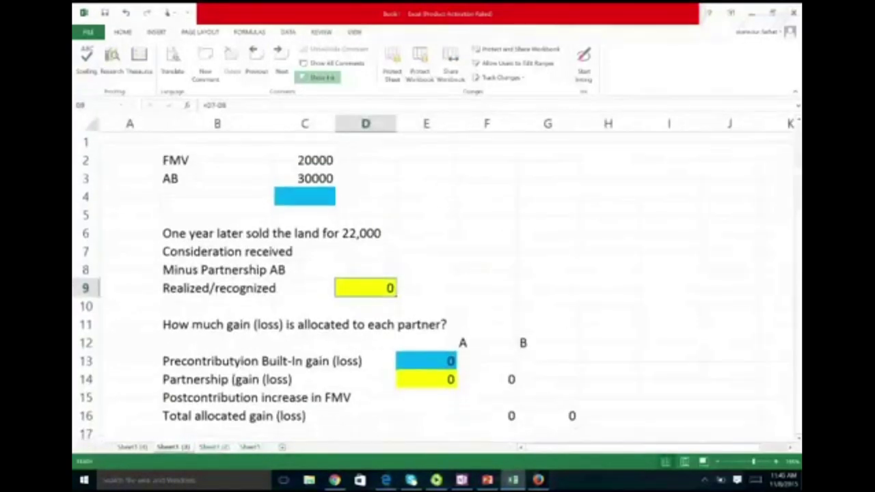
{"action": "left_click", "coordinate": [486, 146]}
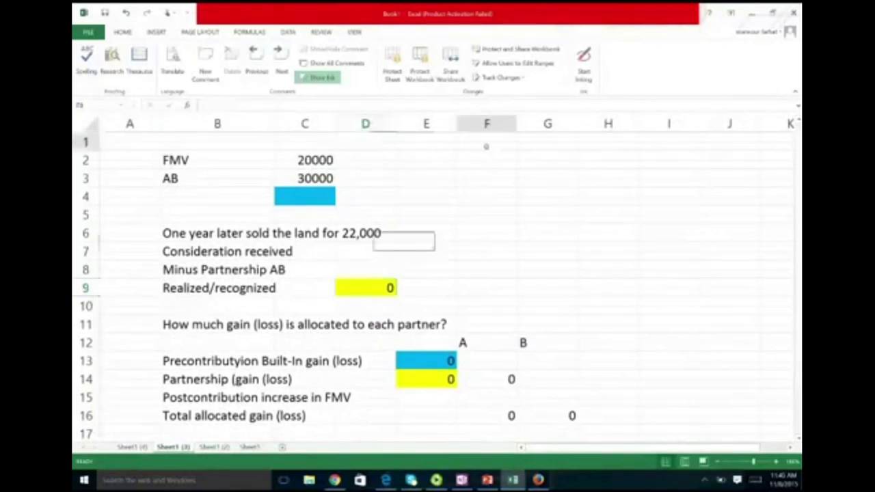
{"action": "type", "text": "A aft"}
{"action": "type", "text": "d B"}
{"action": "type", "text": " e"}
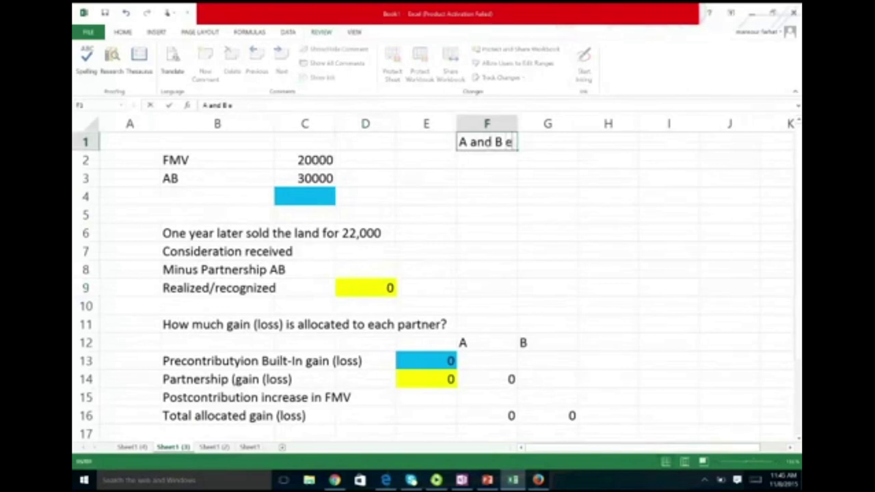
{"action": "type", "text": "qual partners"}
{"action": "key", "text": "Return"}
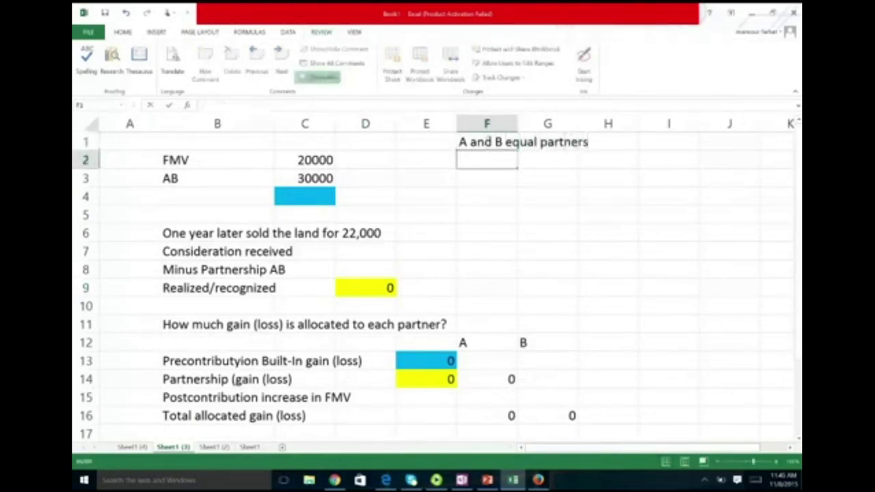
Enter the heading "A Contributed land" in B1 above the FMV and AB rows
{"action": "left_click", "coordinate": [235, 150]}
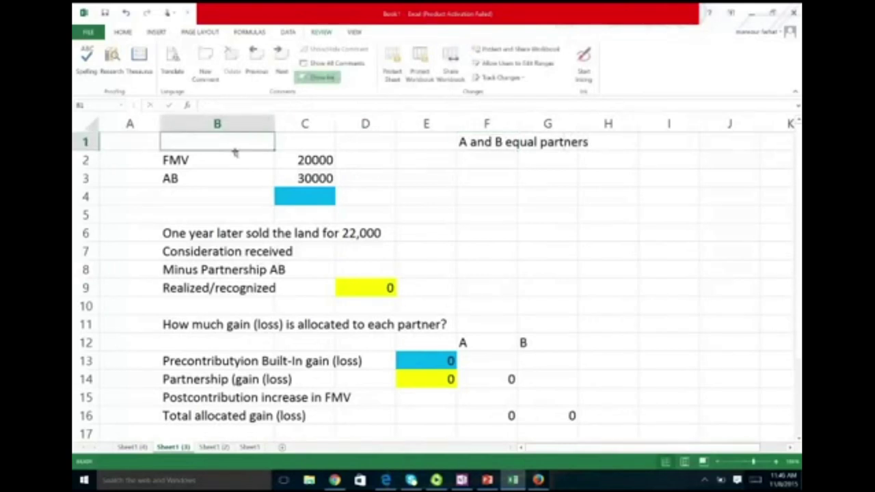
{"action": "type", "text": "A Contributed land"}
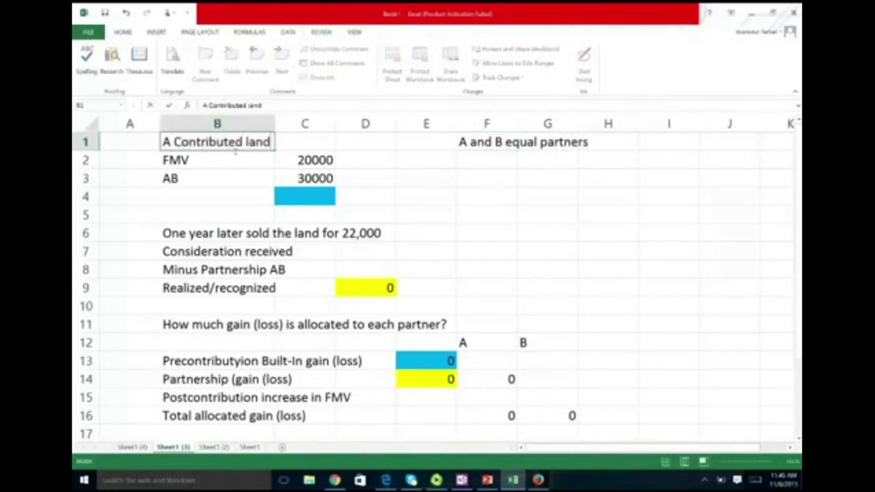
{"action": "key", "text": "Return"}
Calculate the contributed land's built-in loss in the blue cell C4 with the formula =C2-C3
{"action": "key", "text": "Right"}
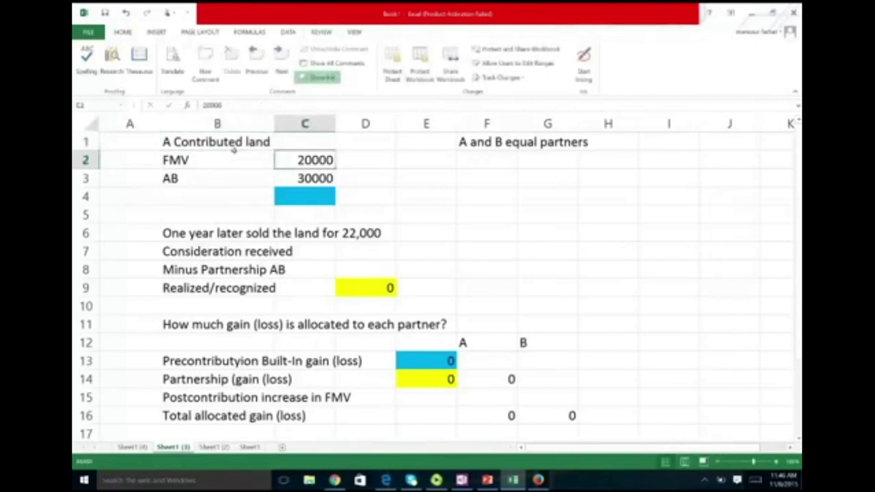
{"action": "key", "text": "Down"}
{"action": "key", "text": "Down"}
{"action": "type", "text": "="}
{"action": "key", "text": "Up"}
{"action": "key", "text": "Up"}
{"action": "type", "text": "-"}
{"action": "key", "text": "Up"}
{"action": "key", "text": "Return"}
{"action": "key", "text": "Up"}
{"action": "key", "text": "Right"}
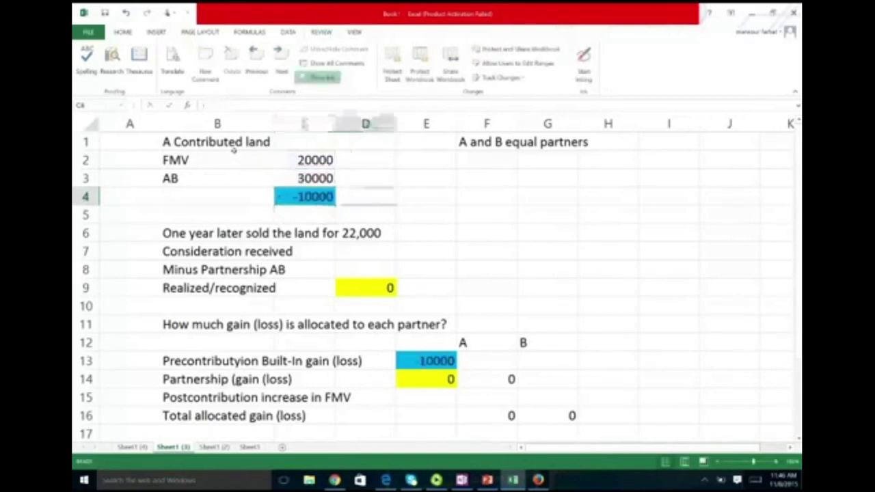
Clear the precontribution built-in loss in E13 and enter the label "Pre contribution loss" in D4
{"action": "left_click", "coordinate": [446, 365]}
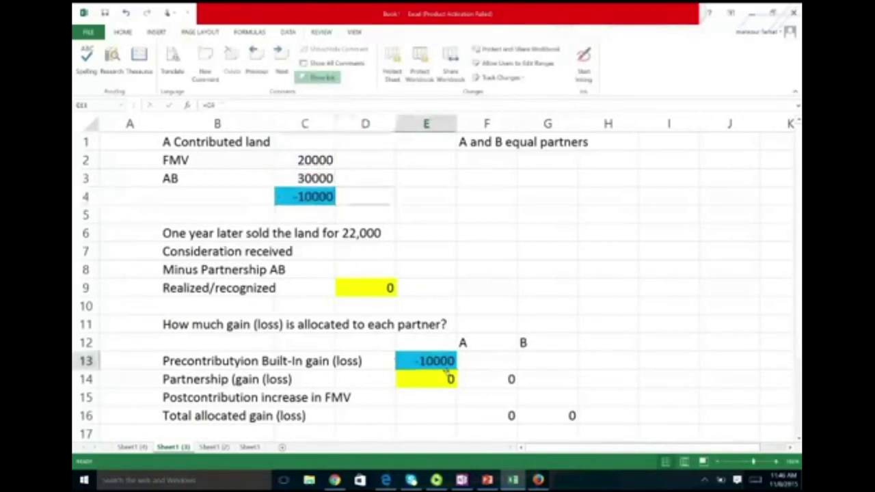
{"action": "key", "text": "Delete"}
{"action": "left_click", "coordinate": [355, 201]}
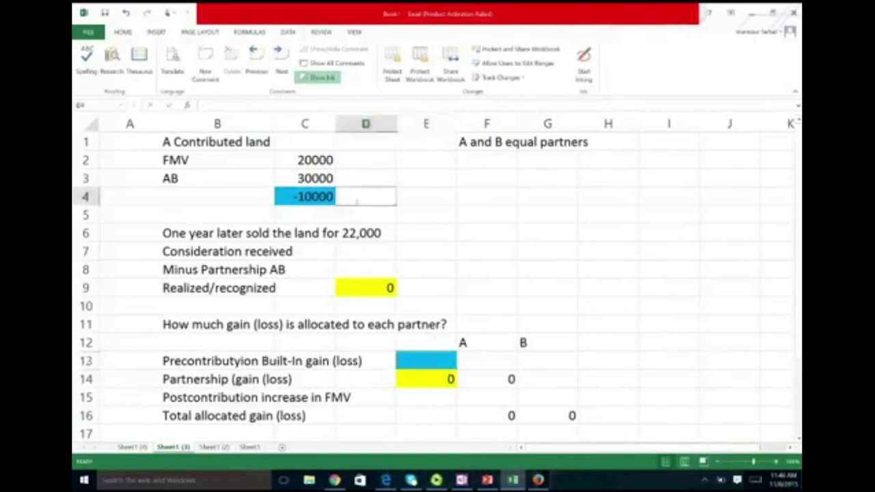
{"action": "type", "text": "Pre contribution loss"}
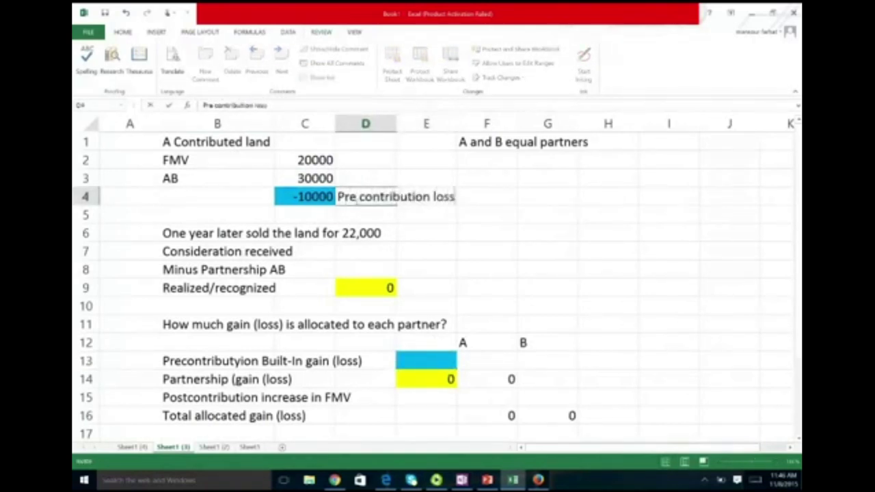
{"action": "key", "text": "Return"}
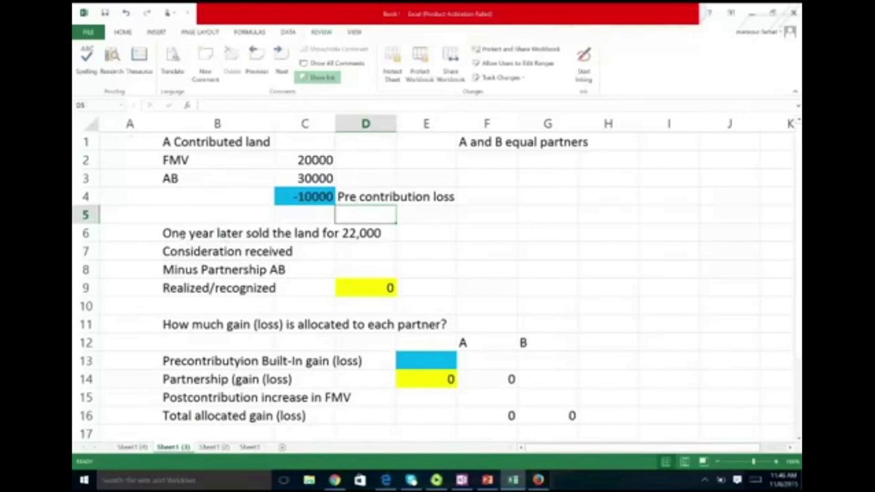
Add a comma after "later" in B6 so the text reads "One year later, sold the land for 22,000"
{"action": "left_click", "coordinate": [182, 237]}
{"action": "left_click", "coordinate": [233, 106]}
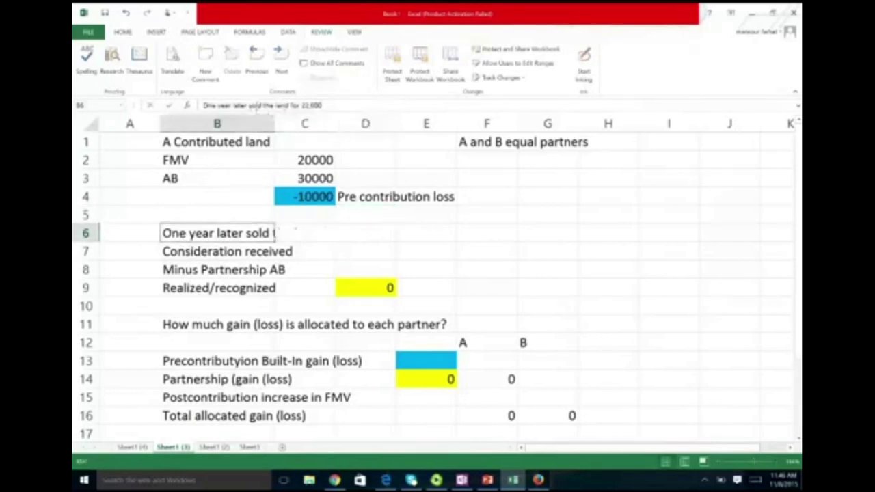
{"action": "type", "text": ","}
{"action": "key", "text": "Return"}
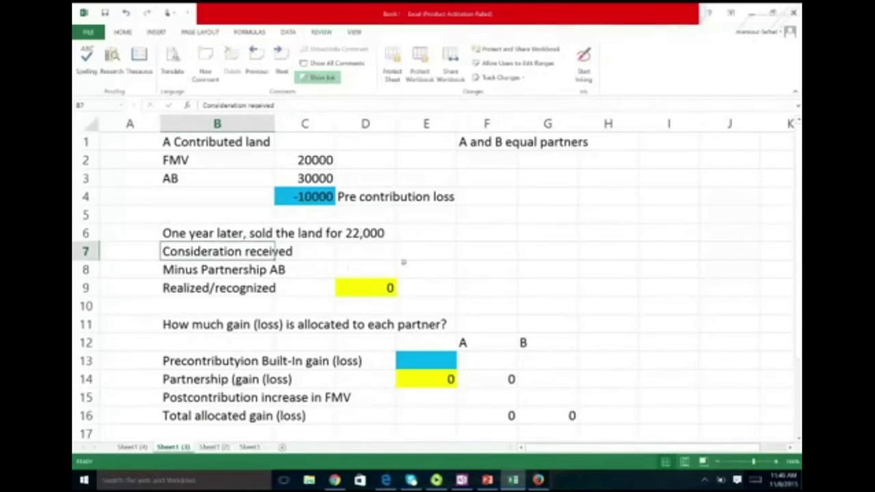
Enter the consideration received in D7 as =22000
{"action": "left_click", "coordinate": [389, 255]}
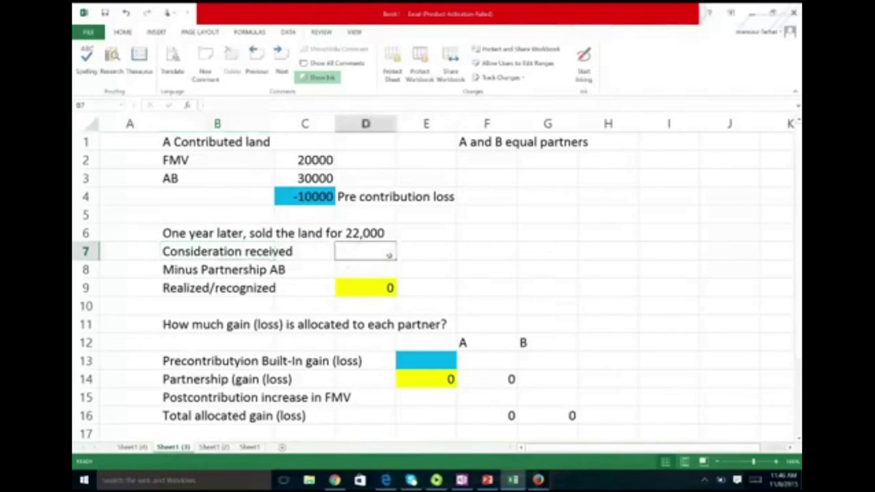
{"action": "type", "text": "=2000"}
{"action": "key", "text": "BackSpace"}
{"action": "key", "text": "BackSpace"}
{"action": "key", "text": "BackSpace"}
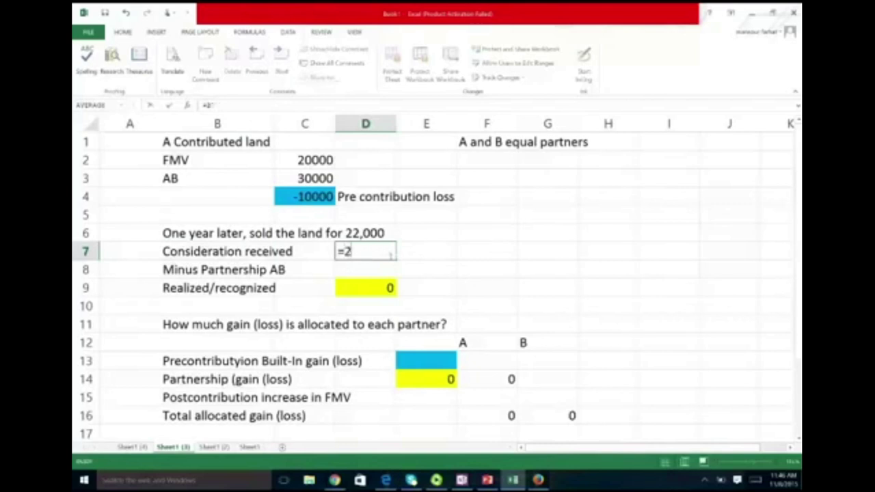
{"action": "type", "text": "2000"}
{"action": "key", "text": "Return"}
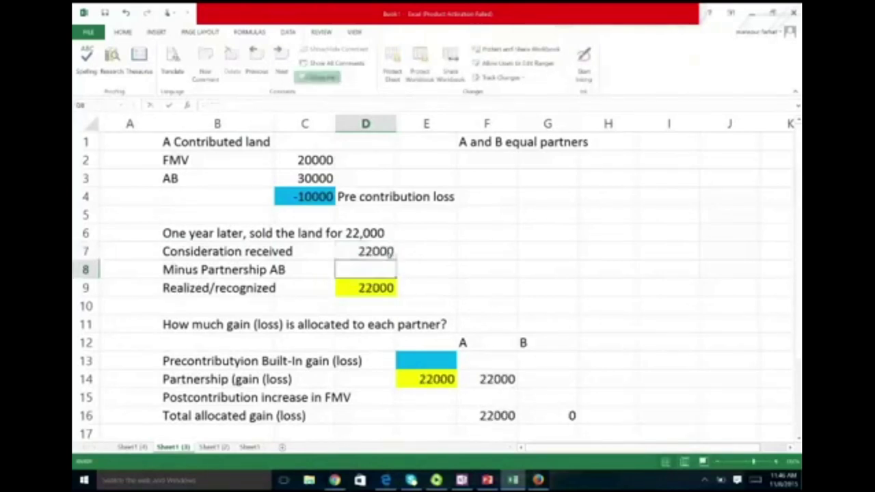
Fill in the partnership's adjusted basis in D8 with a reference to the land's AB in C3
{"action": "type", "text": "="}
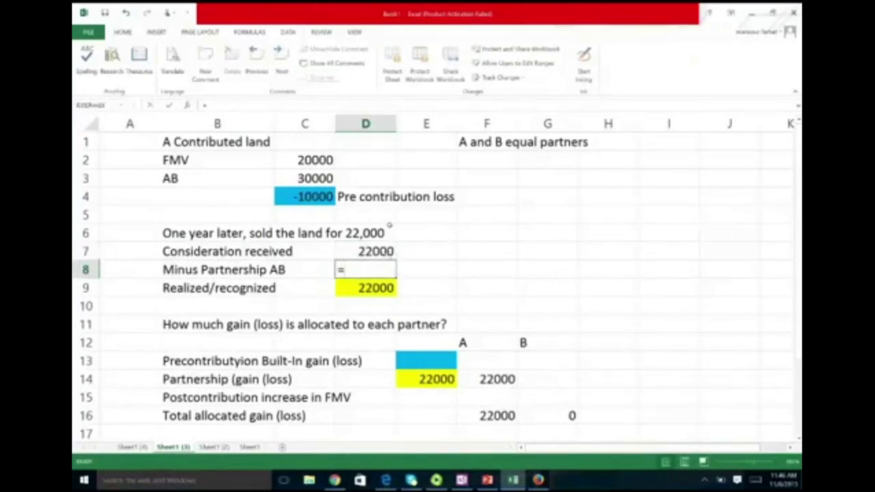
{"action": "left_click", "coordinate": [301, 179]}
{"action": "key", "text": "Return"}
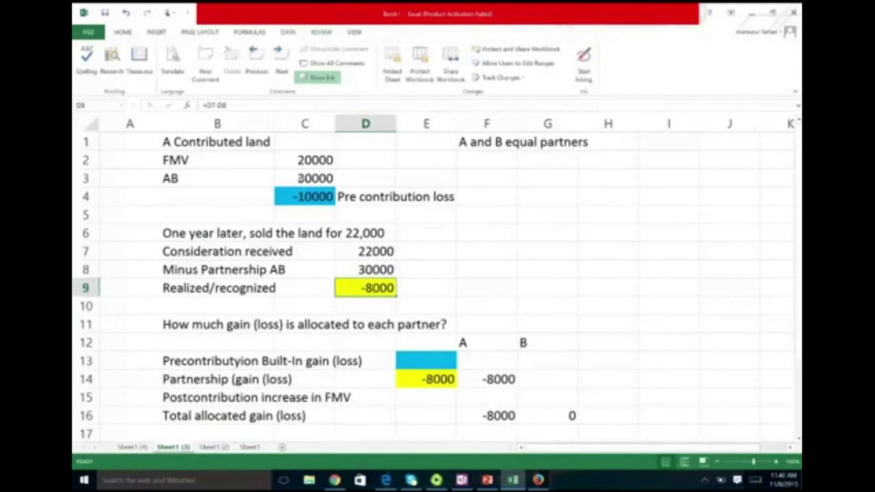
Clear the partnership loss in E14 and link the precontribution built-in loss in E13 to C4
{"action": "left_click", "coordinate": [437, 381]}
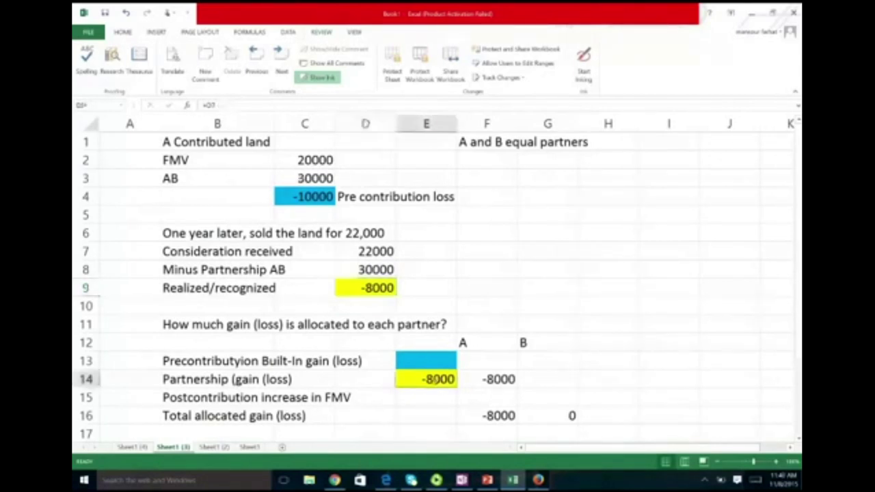
{"action": "key", "text": "Delete"}
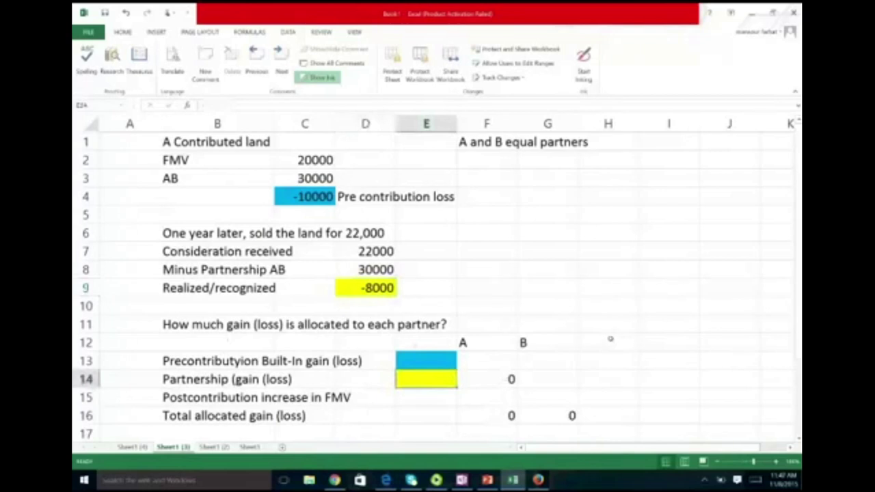
{"action": "left_click", "coordinate": [608, 342]}
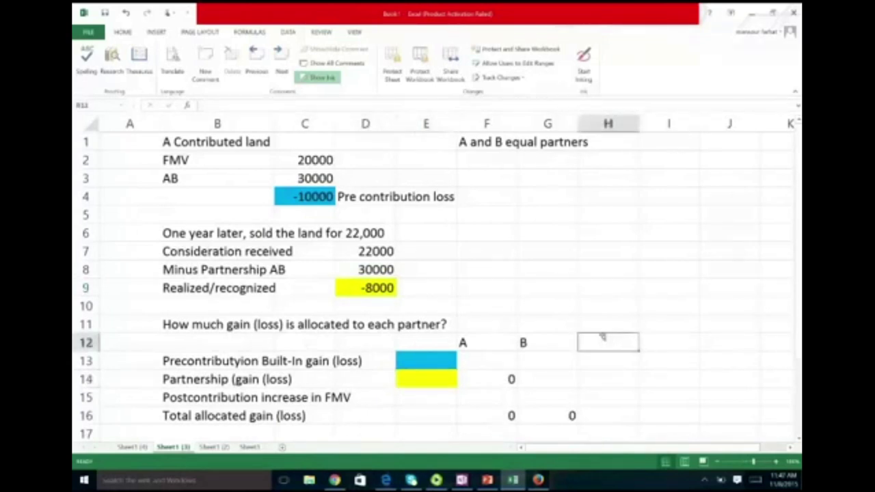
{"action": "scroll", "coordinate": [602, 336], "scroll_direction": "up", "scroll_amount": 3}
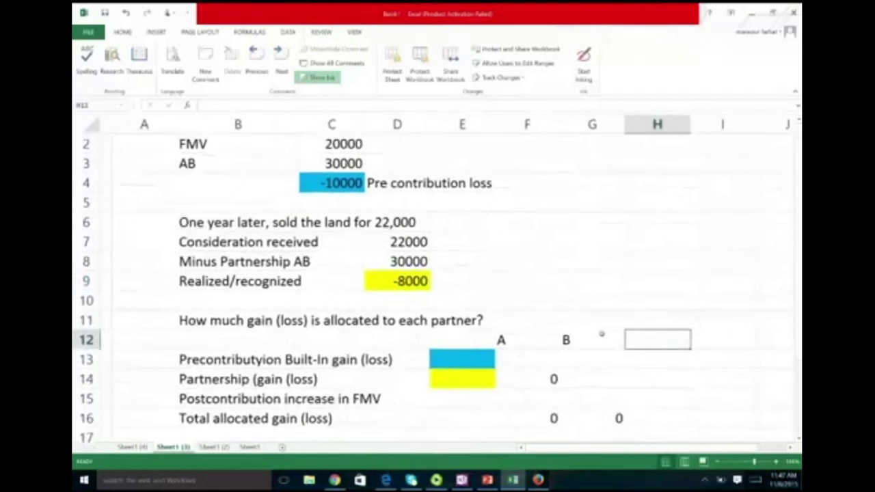
{"action": "scroll", "coordinate": [602, 333], "scroll_direction": "up", "scroll_amount": 1}
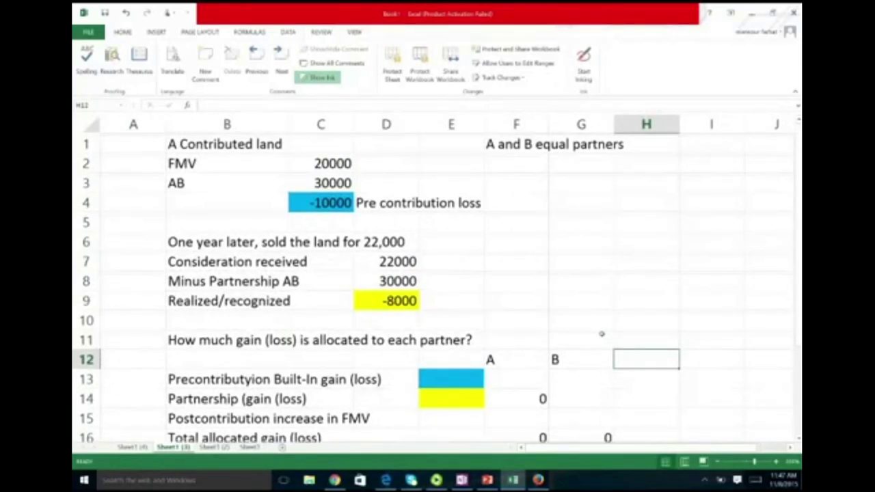
{"action": "left_click", "coordinate": [451, 379]}
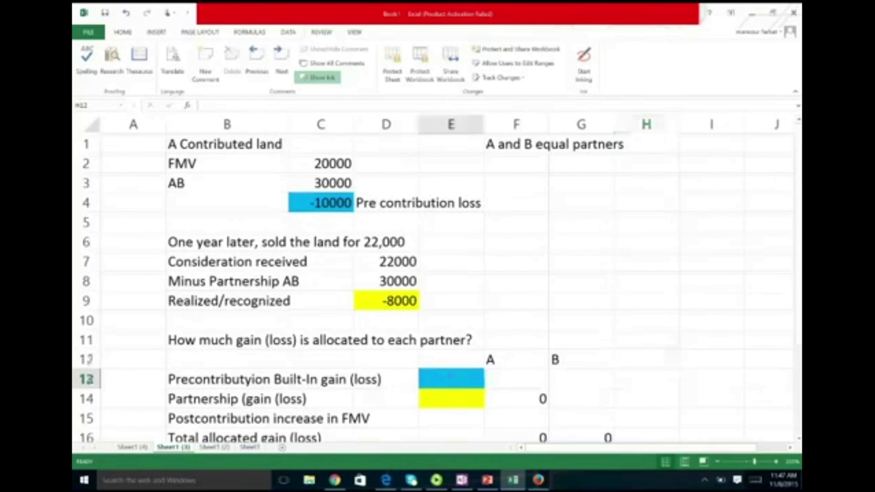
{"action": "type", "text": "="}
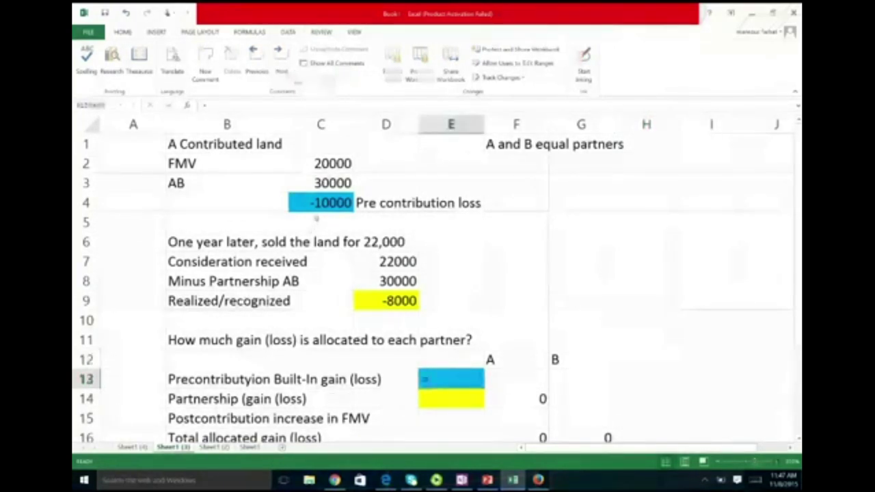
{"action": "left_click", "coordinate": [321, 203]}
{"action": "key", "text": "Return"}
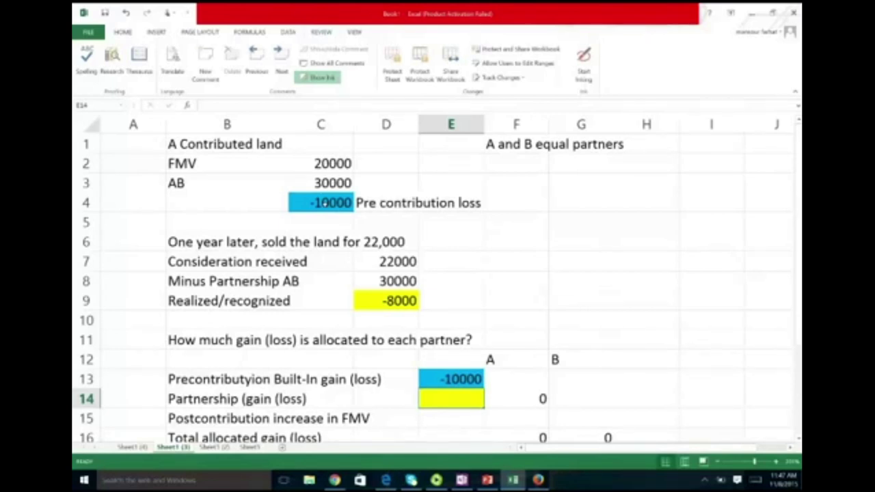
{"action": "left_click", "coordinate": [386, 300]}
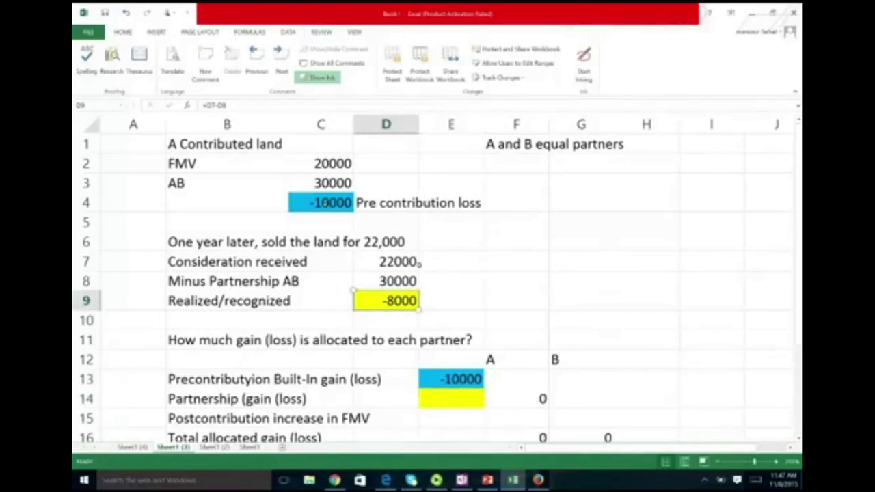
{"action": "left_click", "coordinate": [393, 267]}
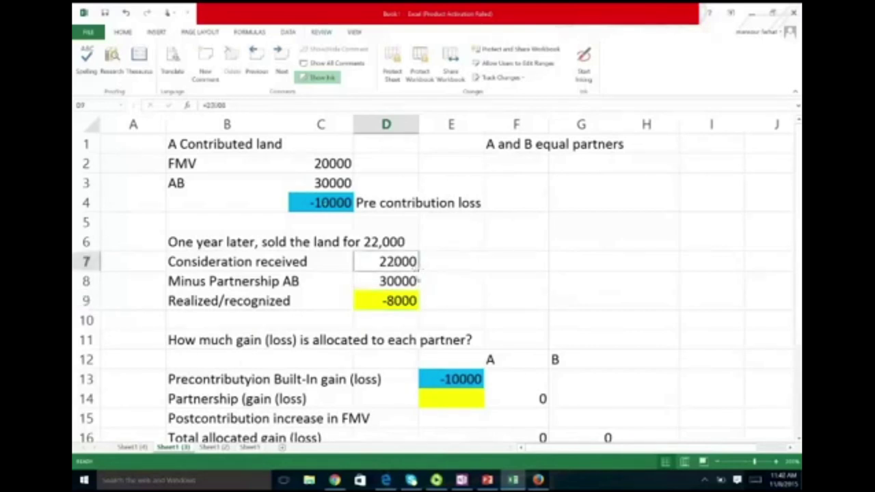
{"action": "key", "text": "Down"}
{"action": "key", "text": "Down"}
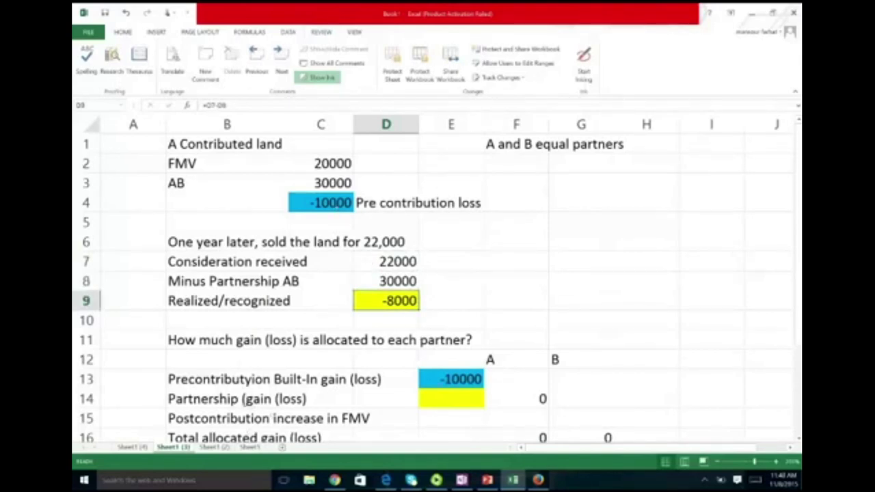
Remove the stray opening parenthesis from the B14 label so it reads "Partnership gain (loss)"
{"action": "left_click", "coordinate": [254, 402]}
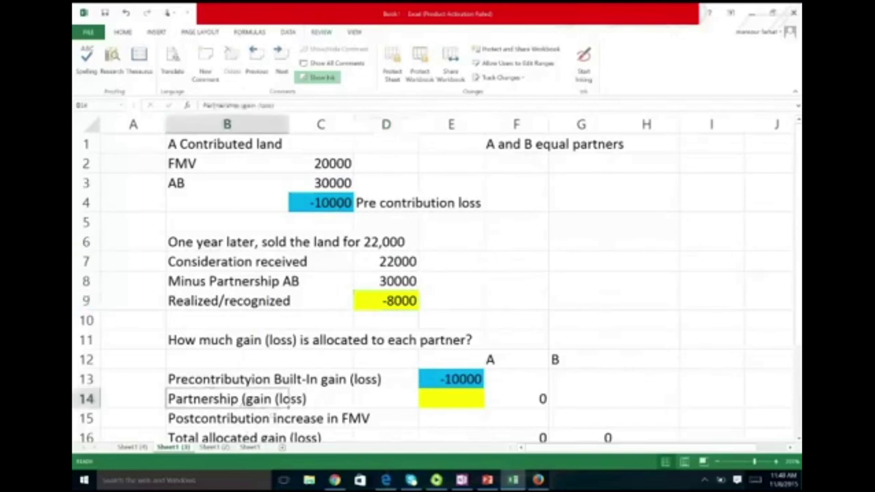
{"action": "left_click", "coordinate": [243, 106]}
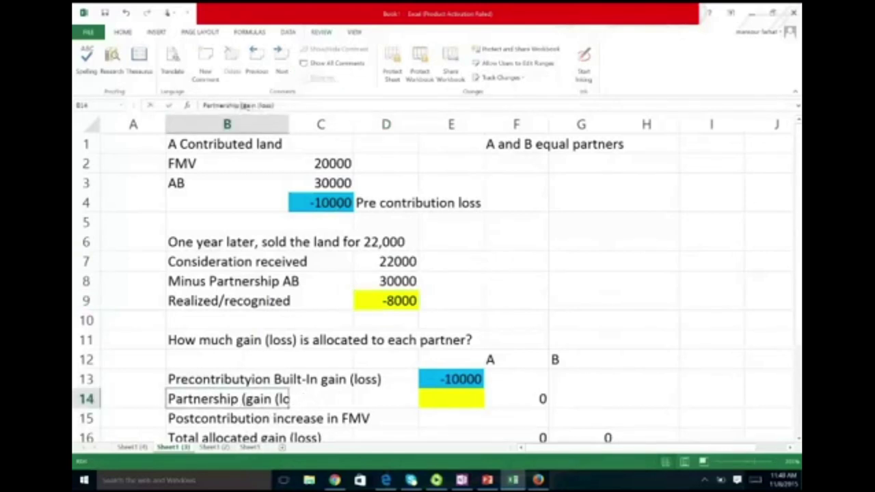
{"action": "key", "text": "BackSpace"}
Link the partnership loss in E14 to the realized amount in D9 and clear partner A's amount in F14
{"action": "left_click", "coordinate": [467, 402]}
{"action": "type", "text": "="}
{"action": "left_click", "coordinate": [399, 300]}
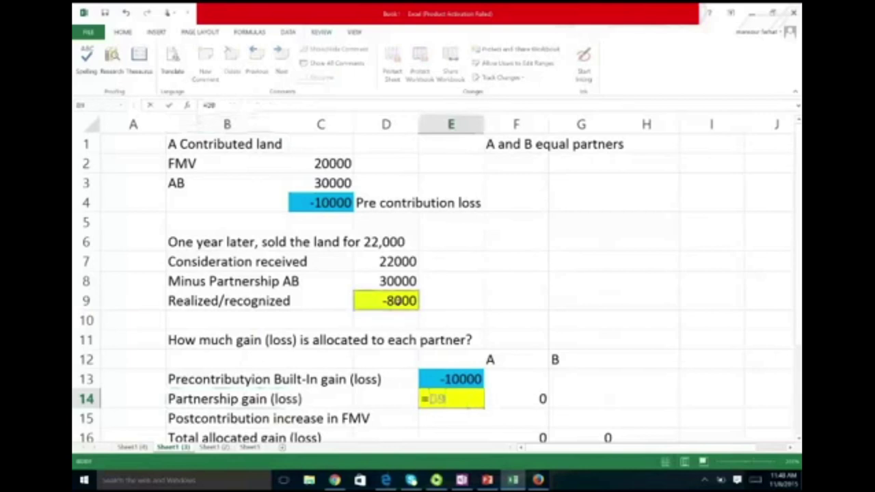
{"action": "key", "text": "Return"}
{"action": "key", "text": "Up"}
{"action": "key", "text": "Right"}
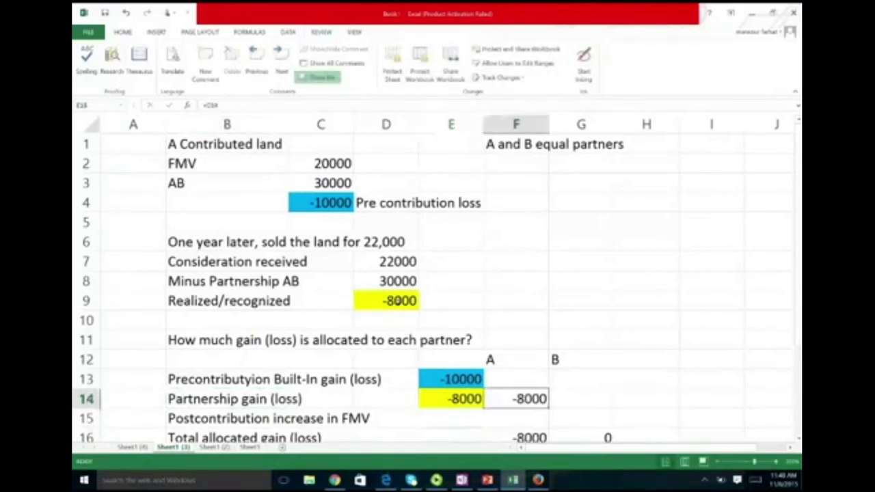
{"action": "key", "text": "Delete"}
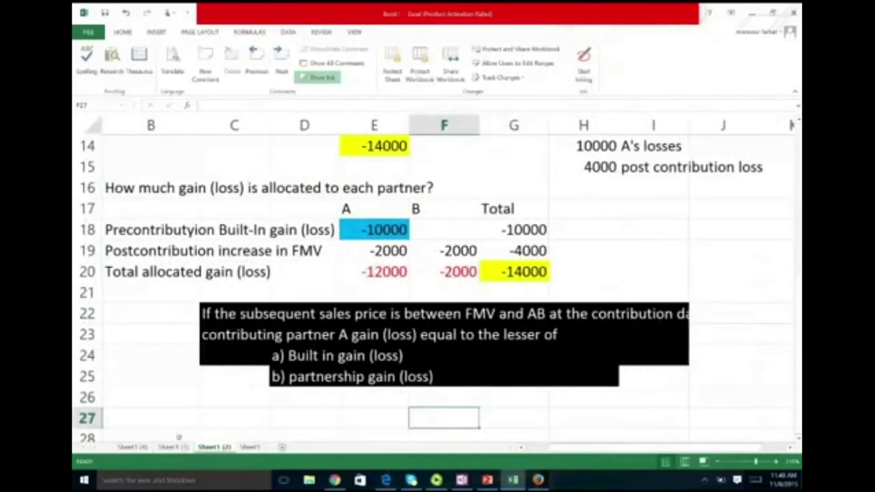
Return to worksheet Sheet1 (3) and allocate the partnership loss to partner A in F14 with the formula =E14
{"action": "left_click", "coordinate": [173, 447]}
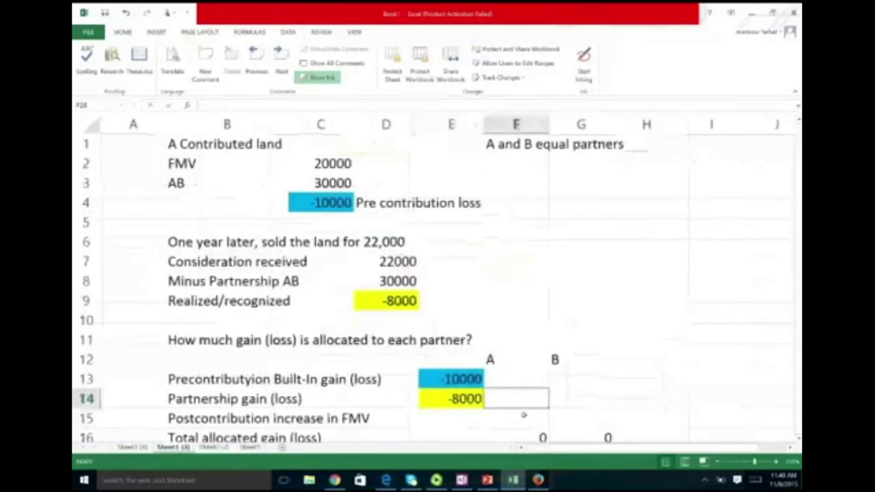
{"action": "type", "text": "="}
{"action": "key", "text": "Left"}
{"action": "key", "text": "Return"}
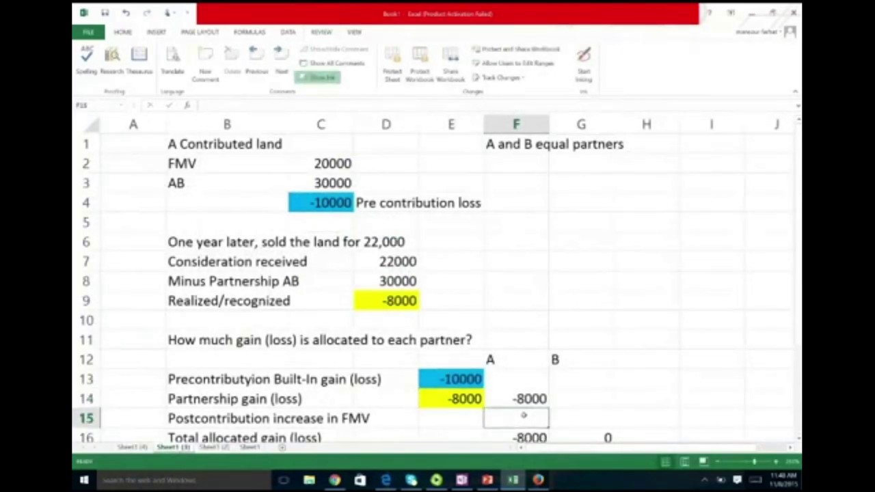
{"action": "scroll", "coordinate": [524, 415], "scroll_direction": "down", "scroll_amount": 2}
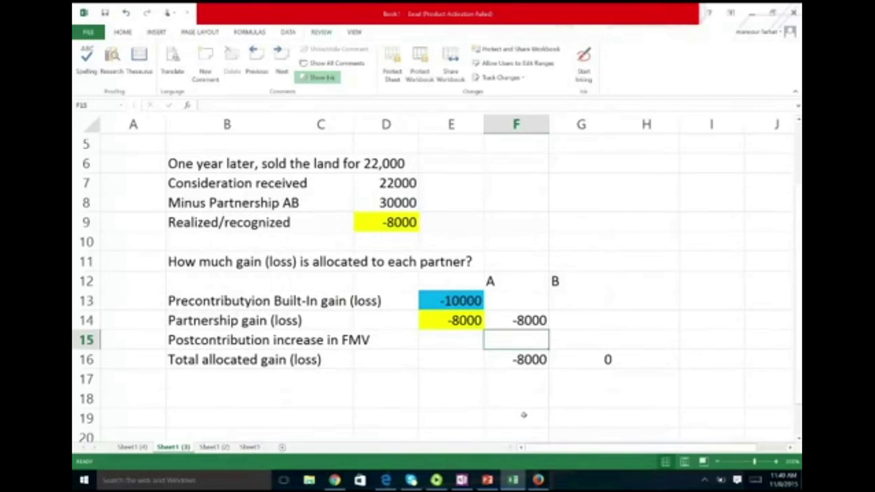
Switch to worksheet Sheet1 (4) and extend the B1 heading to "Partner A contributed land"
{"action": "left_click", "coordinate": [132, 446]}
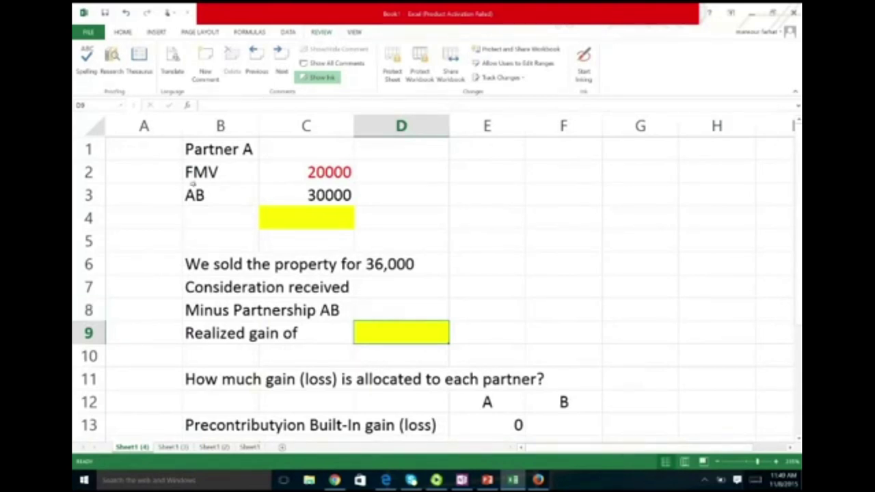
{"action": "left_click", "coordinate": [213, 152]}
{"action": "left_click", "coordinate": [236, 106]}
{"action": "type", "text": "contributed land"}
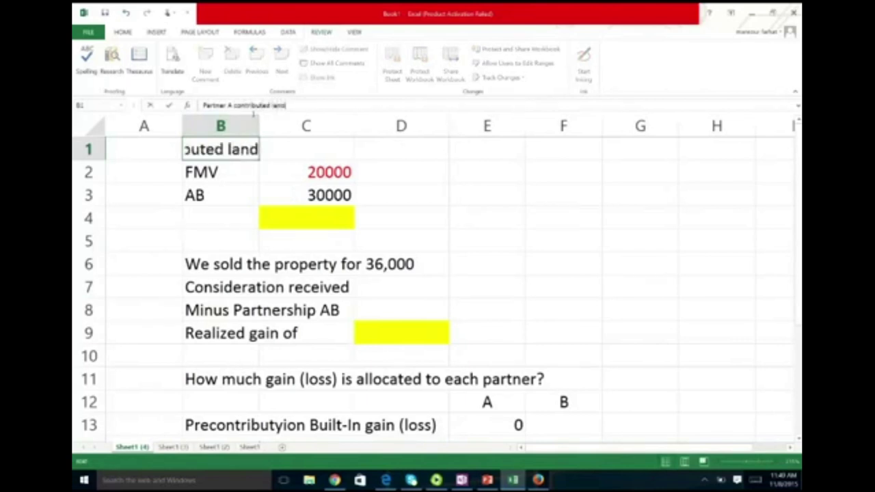
{"action": "key", "text": "Return"}
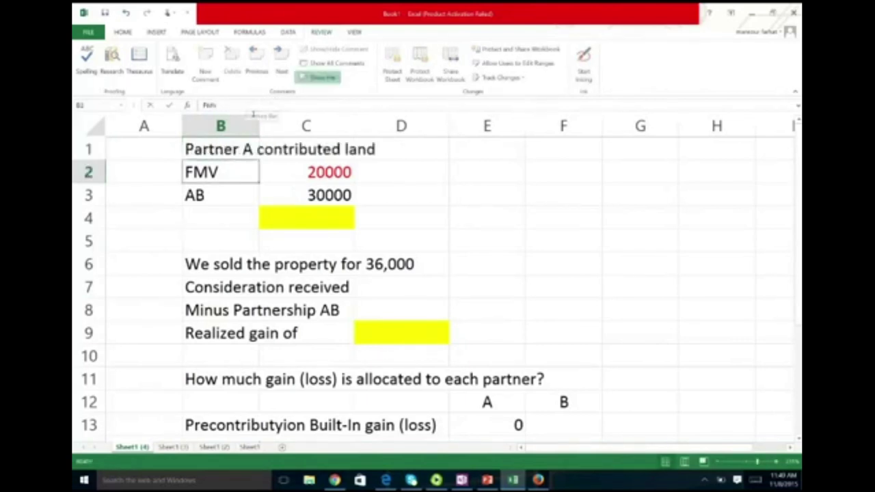
Calculate the built-in loss on the contributed land in C4 with the formula =C2-C3
{"action": "left_click", "coordinate": [320, 175]}
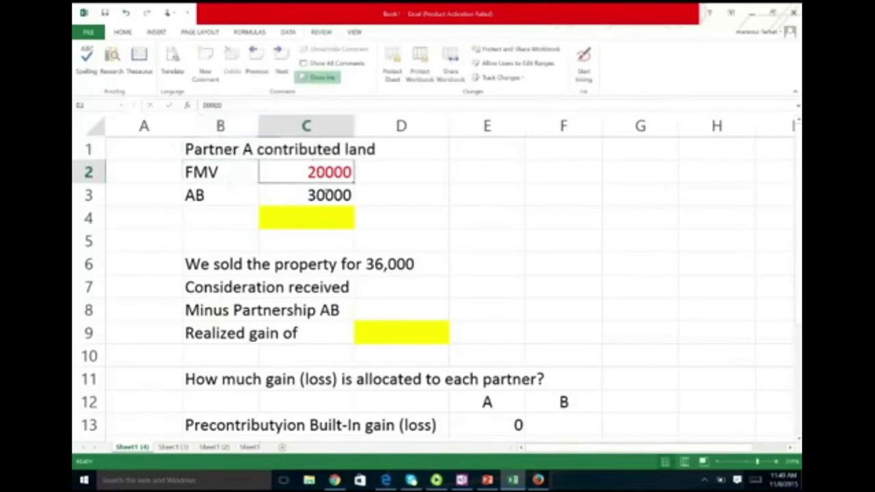
{"action": "left_click", "coordinate": [327, 189]}
{"action": "left_click", "coordinate": [327, 217]}
{"action": "type", "text": "="}
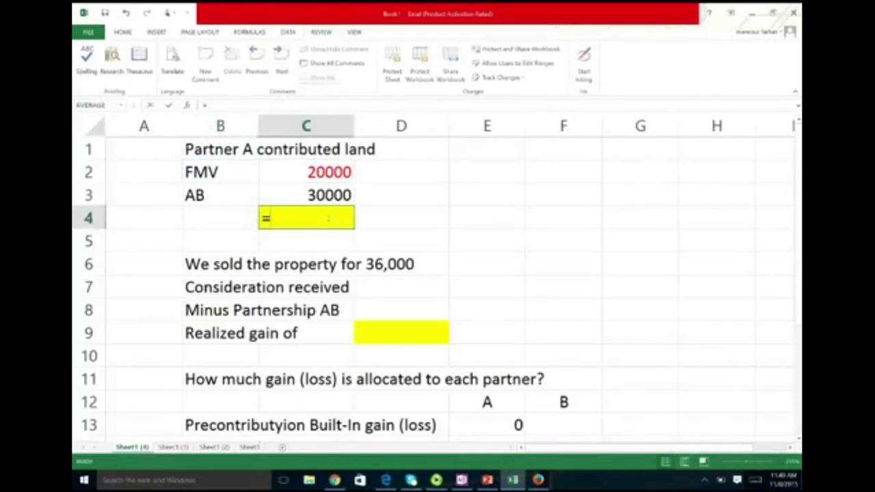
{"action": "left_click", "coordinate": [331, 174]}
{"action": "type", "text": "-"}
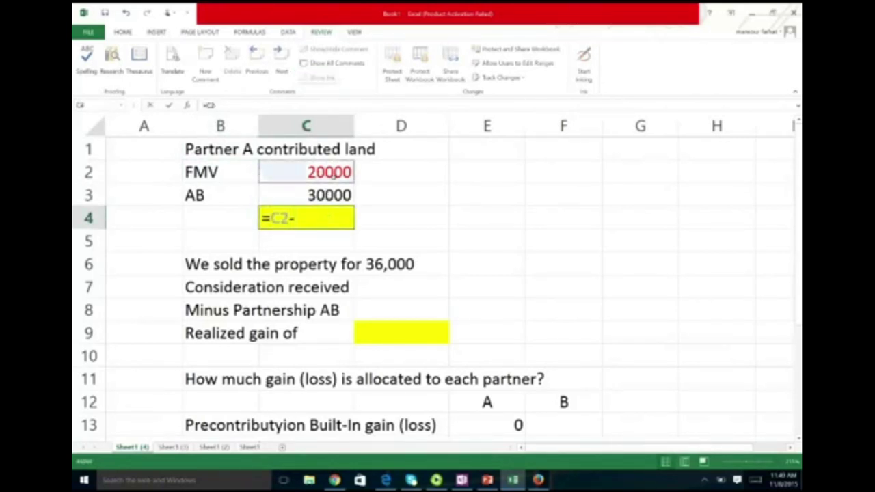
{"action": "left_click", "coordinate": [334, 195]}
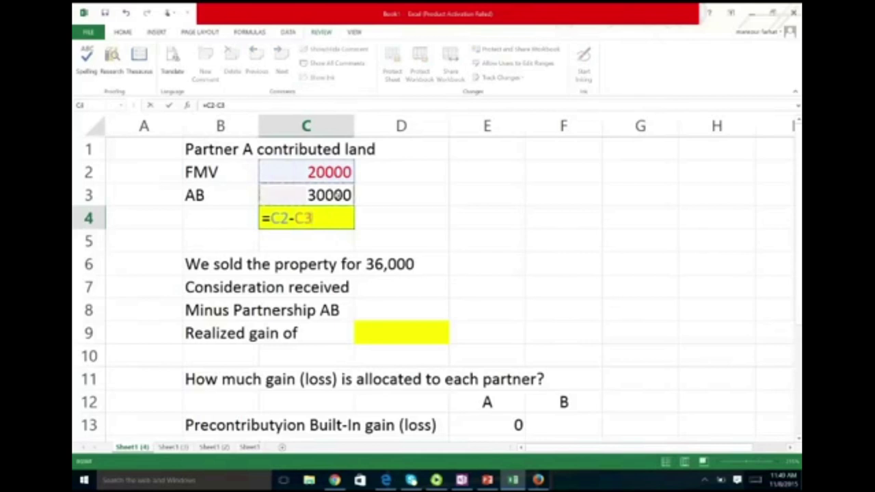
{"action": "key", "text": "Return"}
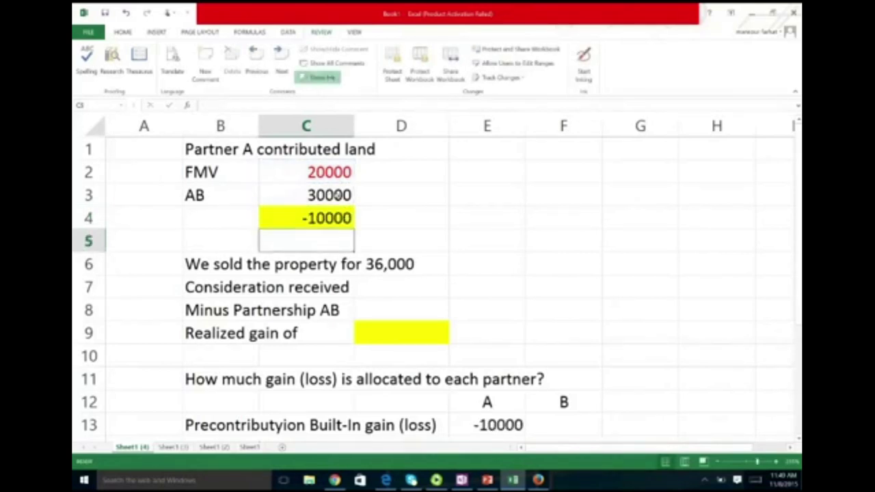
Clear partner A's precontribution built-in gain (loss) amount in E13
{"action": "left_click", "coordinate": [487, 425]}
{"action": "left_click", "coordinate": [250, 106]}
{"action": "key", "text": "BackSpace"}
{"action": "key", "text": "BackSpace"}
{"action": "key", "text": "BackSpace"}
{"action": "key", "text": "Return"}
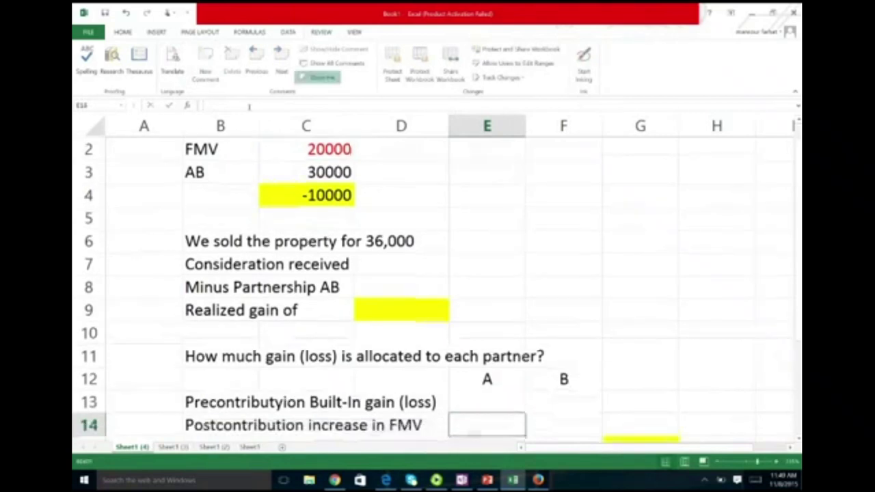
{"action": "scroll", "coordinate": [249, 106], "scroll_direction": "up", "scroll_amount": 1}
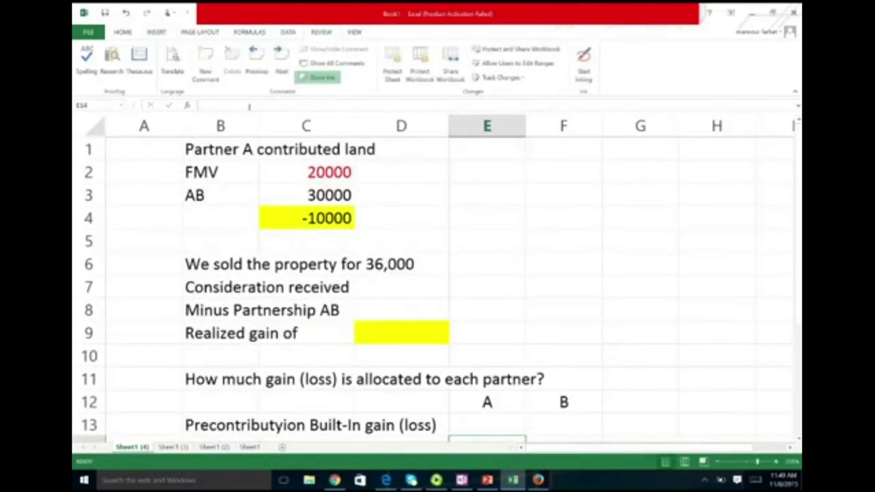
Enter 36000 as the consideration received in D7 and link the partnership AB in D8 to C3
{"action": "left_click", "coordinate": [225, 266]}
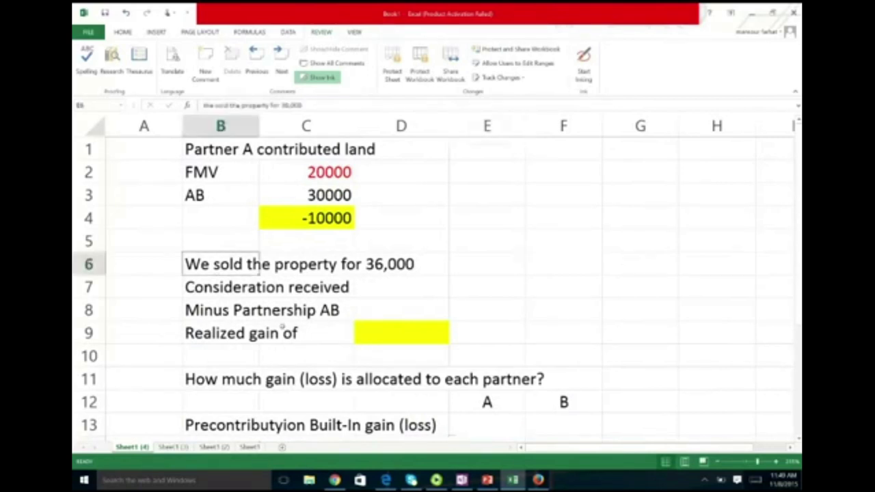
{"action": "left_click", "coordinate": [417, 290]}
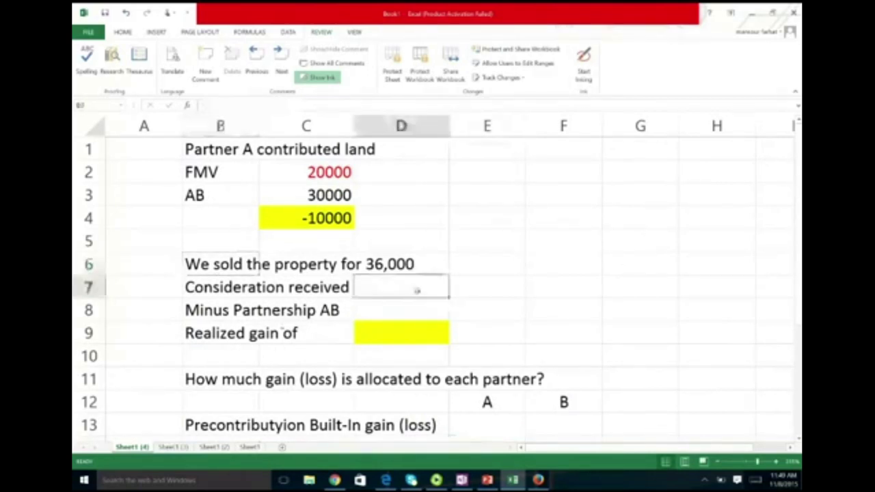
{"action": "type", "text": "36000"}
{"action": "key", "text": "ctrl+Return"}
{"action": "key", "text": "Return"}
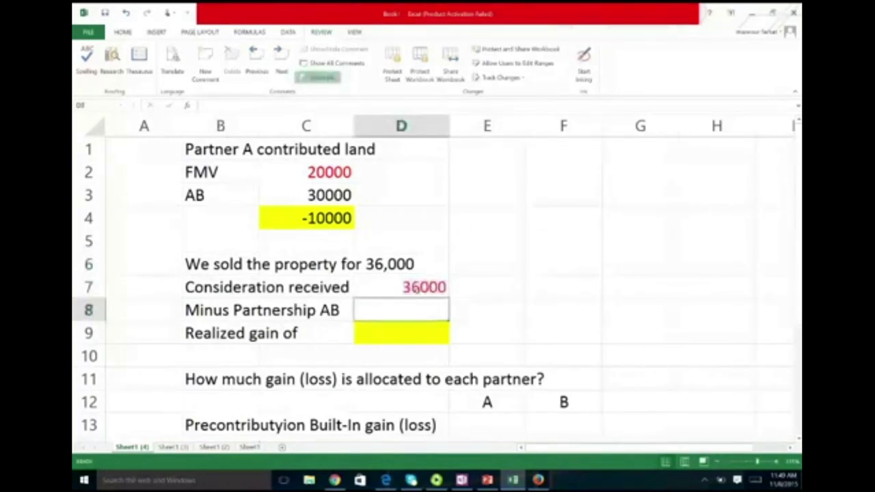
{"action": "type", "text": "="}
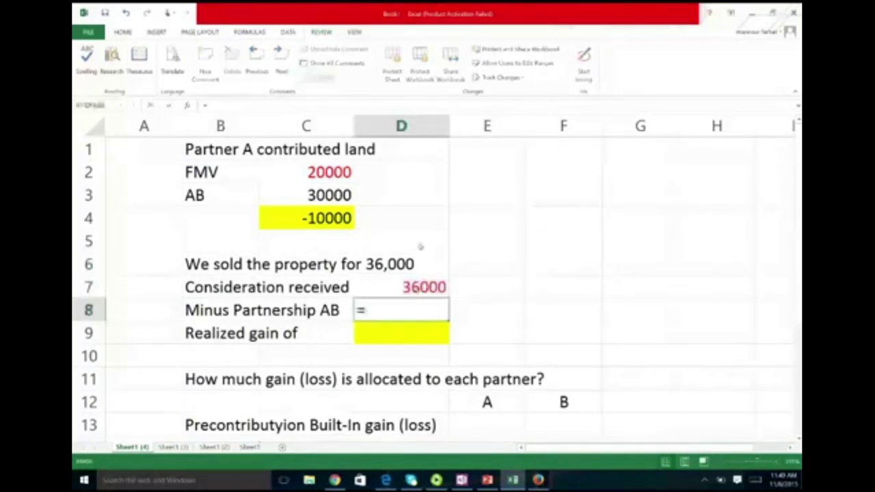
{"action": "left_click", "coordinate": [337, 197]}
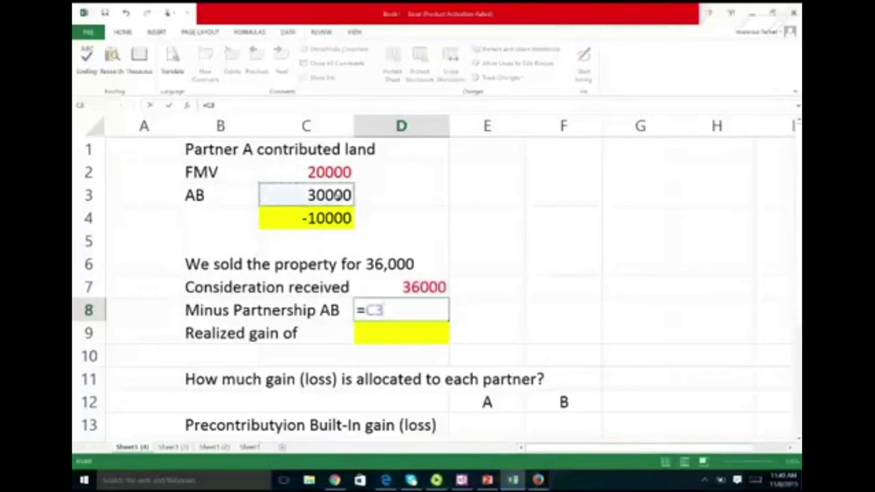
{"action": "key", "text": "Return"}
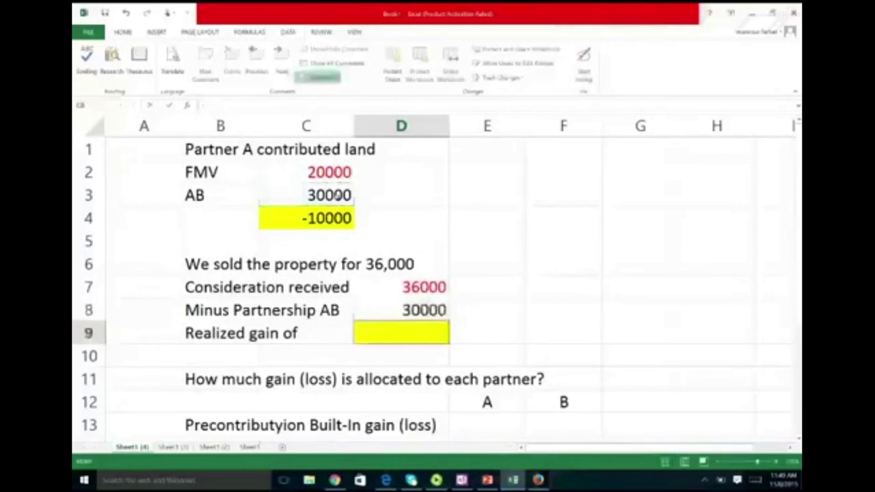
Calculate the realized gain in D9 with the formula =D7-D8
{"action": "type", "text": "="}
{"action": "key", "text": "Up"}
{"action": "key", "text": "Up"}
{"action": "type", "text": "-"}
{"action": "key", "text": "Up"}
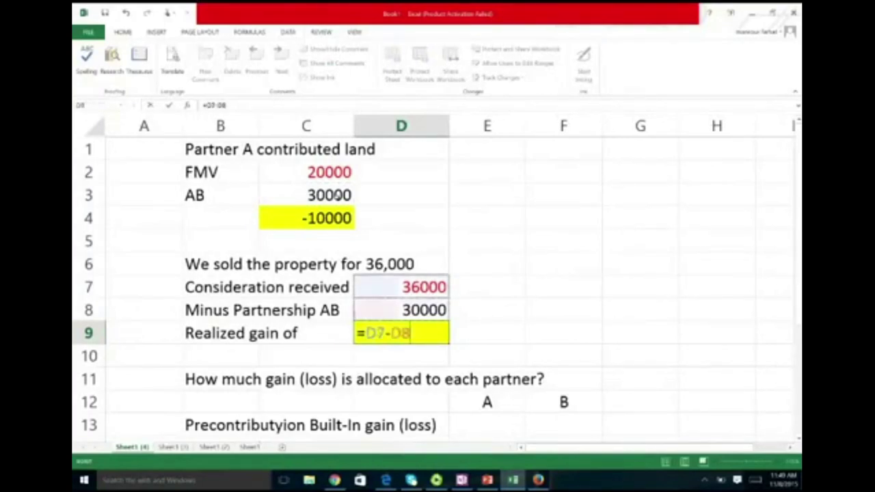
{"action": "key", "text": "Return"}
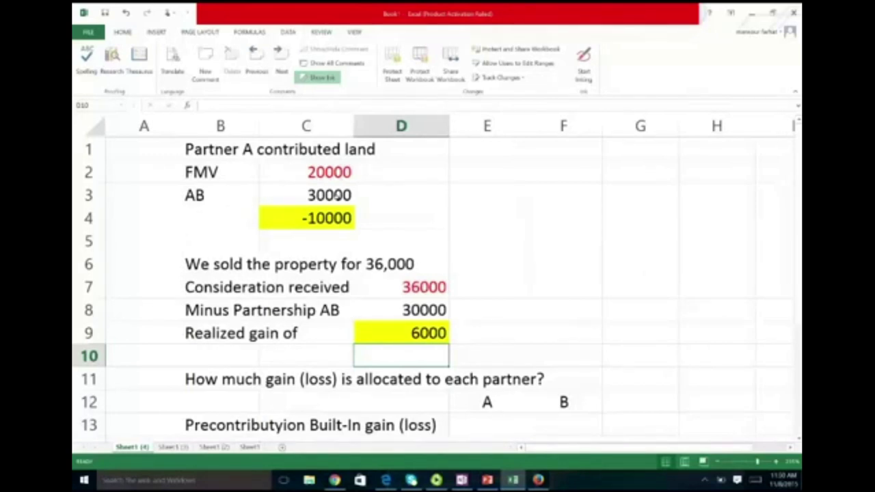
Label the amount in C4 by entering "pre contribution loss" in D4
{"action": "key", "text": "Up"}
{"action": "key", "text": "Up"}
{"action": "key", "text": "Up"}
{"action": "key", "text": "Up"}
{"action": "key", "text": "Up"}
{"action": "key", "text": "Up"}
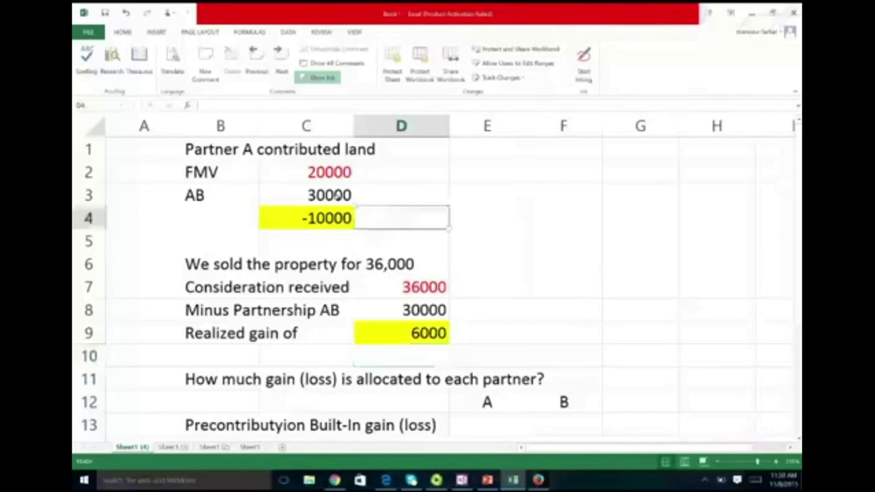
{"action": "type", "text": "pre co"}
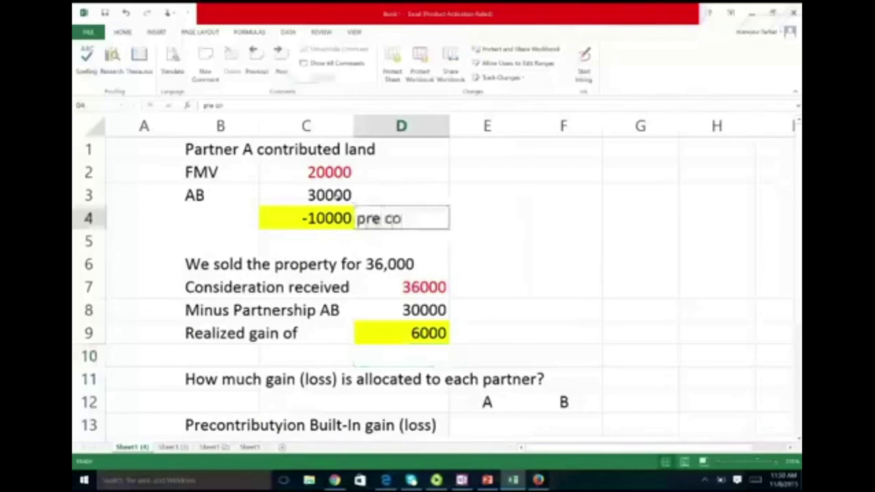
{"action": "type", "text": "ntribution loss"}
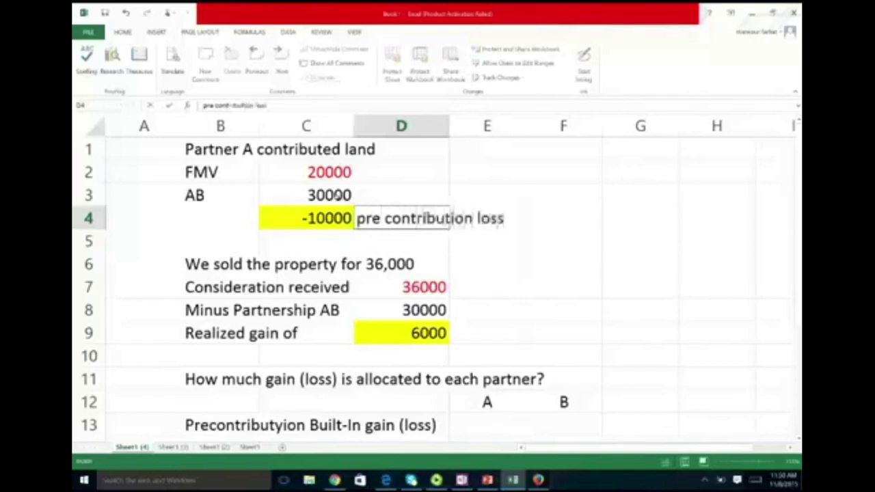
{"action": "key", "text": "Return"}
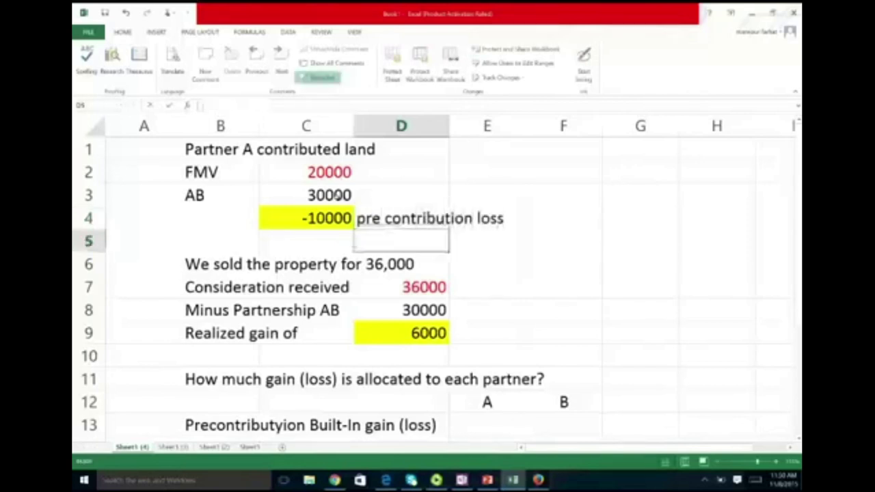
Allocate the precontribution built-in loss to partner A by linking E13 to C4
{"action": "key", "text": "Down"}
{"action": "key", "text": "Down"}
{"action": "key", "text": "Down"}
{"action": "key", "text": "Down"}
{"action": "key", "text": "Down"}
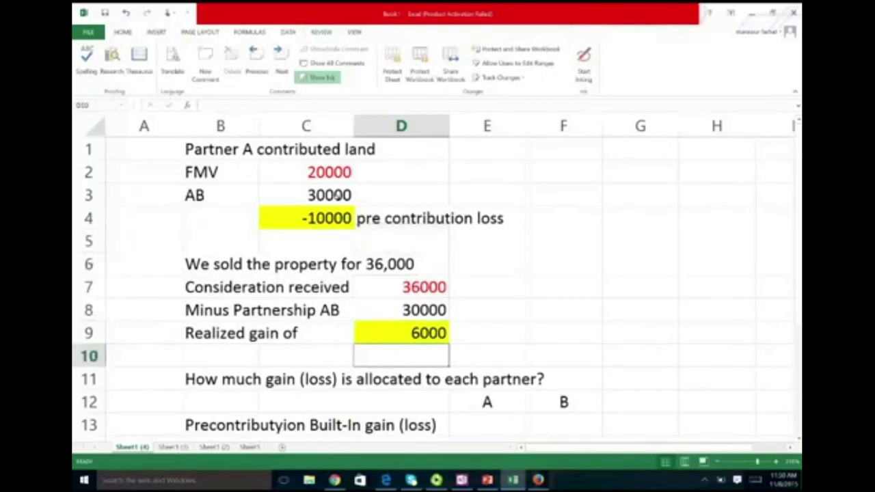
{"action": "scroll", "coordinate": [336, 196], "scroll_direction": "down", "scroll_amount": 1}
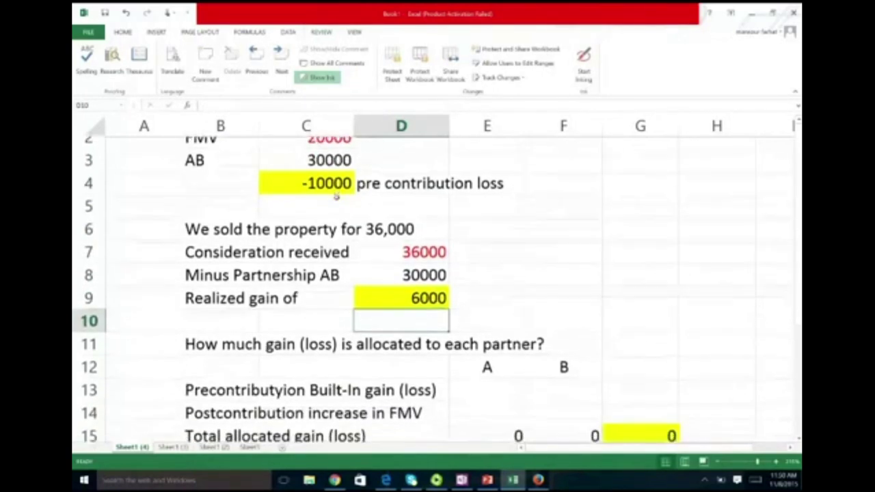
{"action": "key", "text": "Right"}
{"action": "key", "text": "Down"}
{"action": "key", "text": "Down"}
{"action": "key", "text": "Down"}
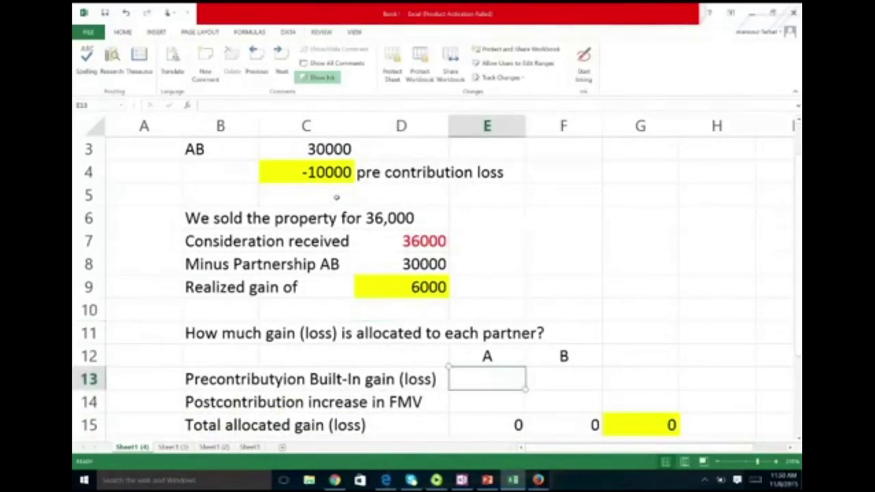
{"action": "type", "text": "="}
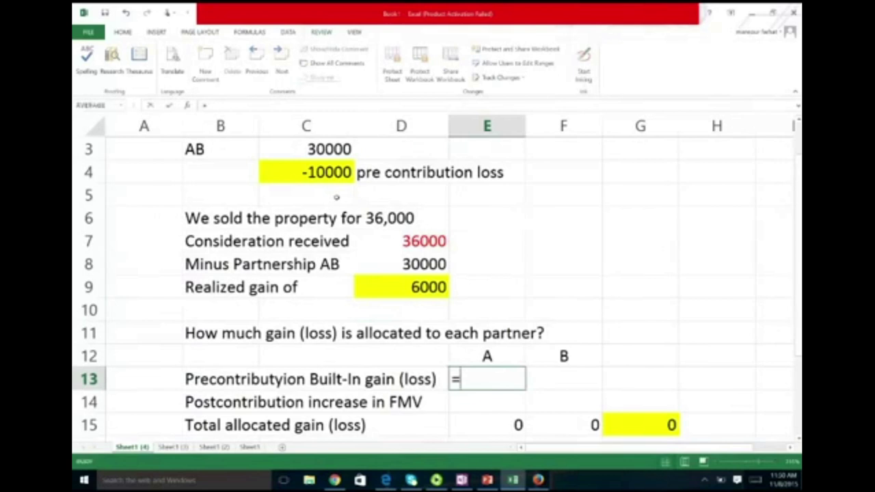
{"action": "scroll", "coordinate": [336, 197], "scroll_direction": "up", "scroll_amount": 1}
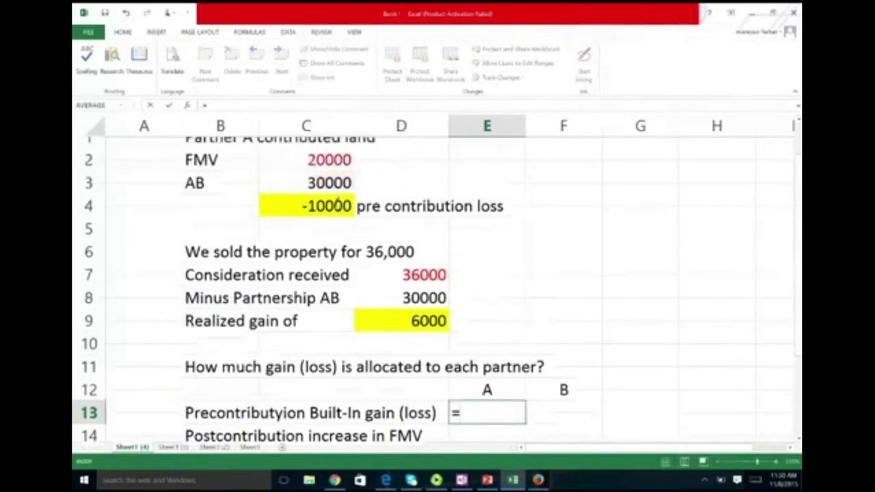
{"action": "left_click", "coordinate": [336, 196]}
{"action": "key", "text": "Return"}
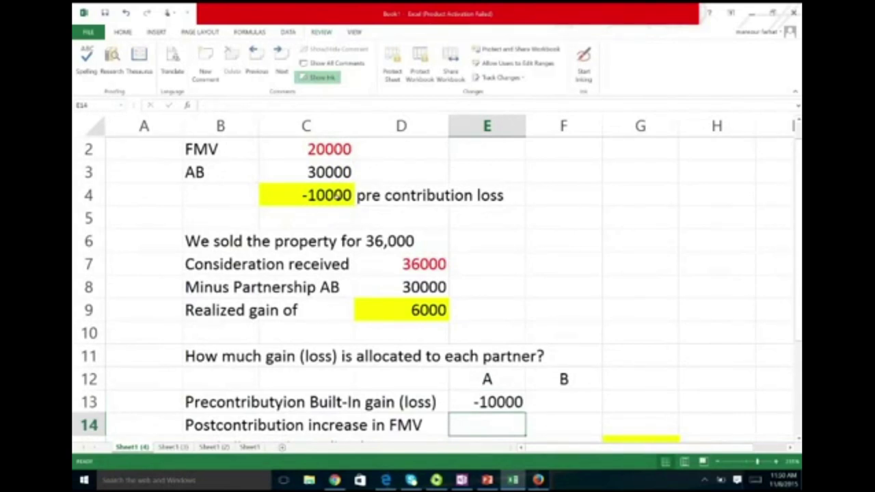
Enter 36000 in G5 and 20000 in G6, and subtract them in G7 with =G5-G6
{"action": "left_click", "coordinate": [640, 217]}
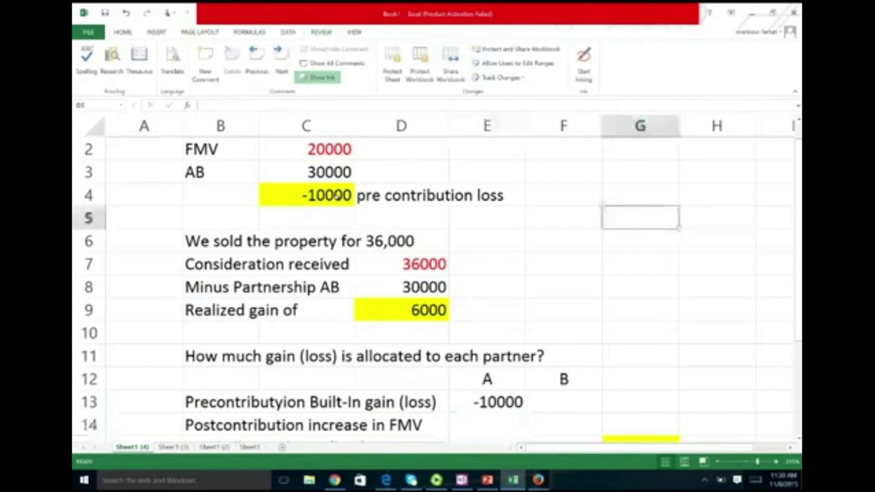
{"action": "type", "text": "36000"}
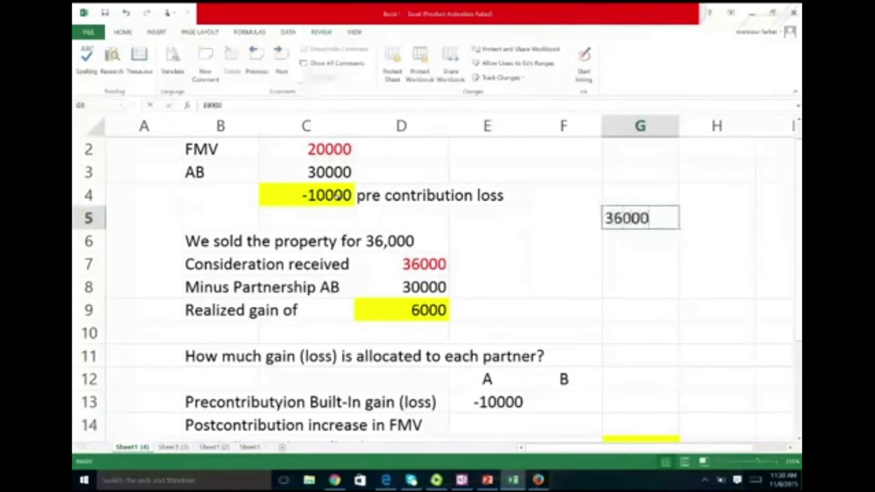
{"action": "type", "text": "20"}
{"action": "key", "text": "BackSpace"}
{"action": "key", "text": "BackSpace"}
{"action": "key", "text": "Return"}
{"action": "type", "text": "20000"}
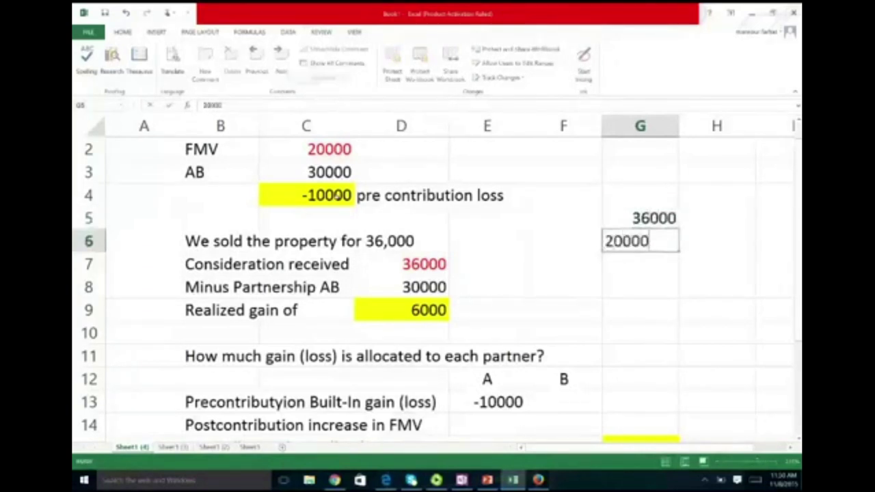
{"action": "key", "text": "Return"}
{"action": "type", "text": "=G5-G6"}
{"action": "key", "text": "Return"}
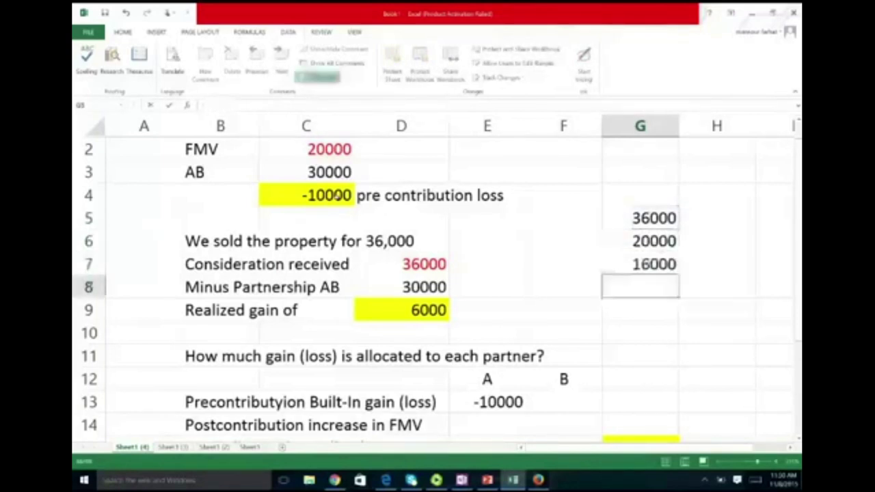
Label the G7 result by entering "Post Contribution" in H7 and "increase in FMV" in H8
{"action": "key", "text": "Up"}
{"action": "key", "text": "Right"}
{"action": "type", "text": "Post"}
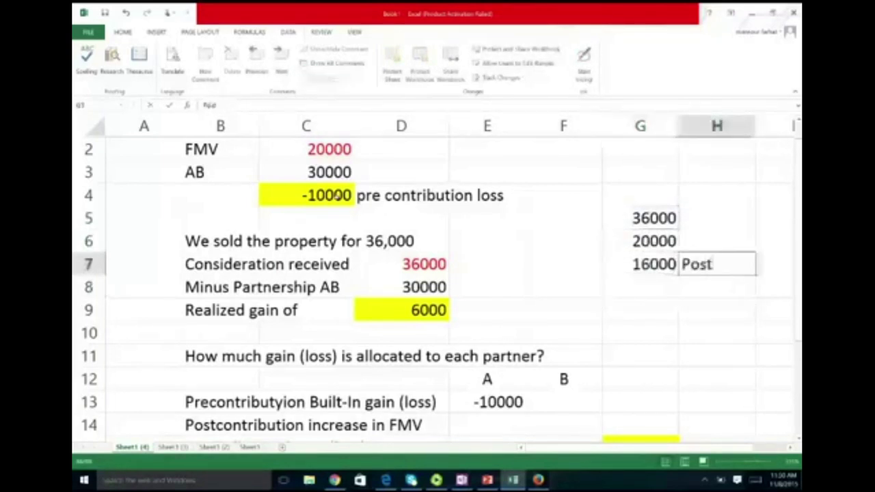
{"action": "type", "text": " Cont"}
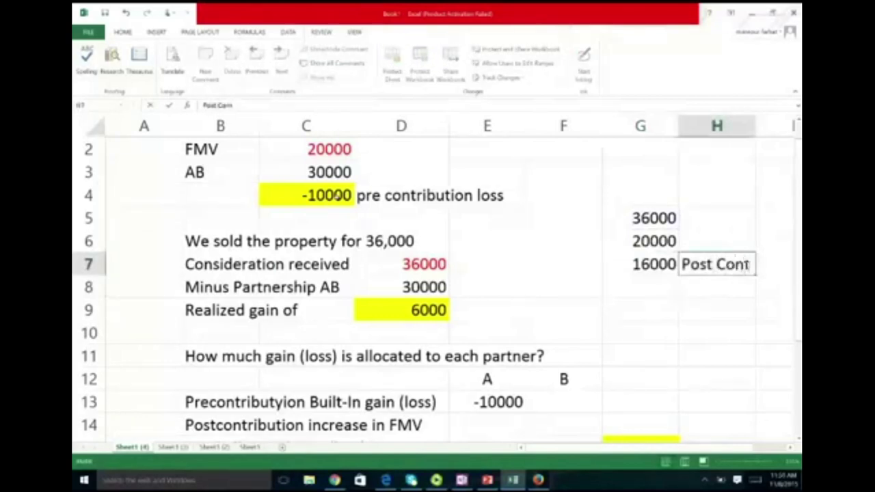
{"action": "type", "text": "ribution"}
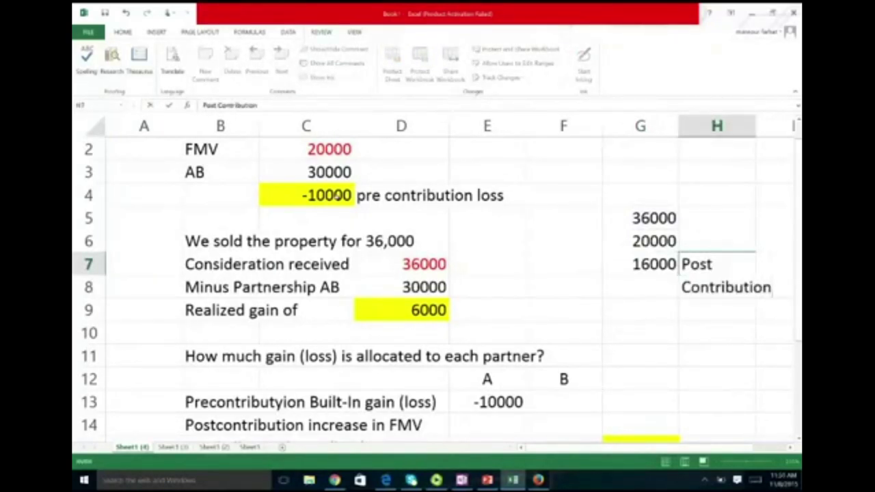
{"action": "key", "text": "Return"}
{"action": "type", "text": "increase"}
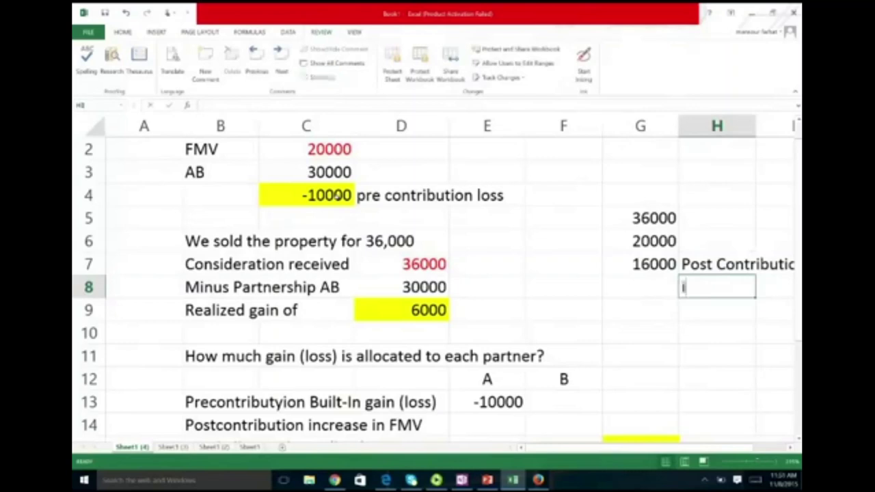
{"action": "type", "text": " in"}
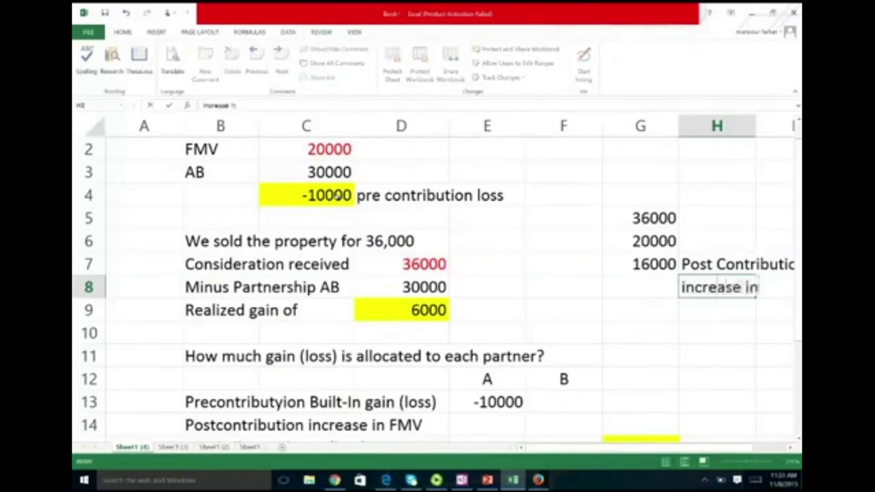
{"action": "type", "text": " FMV"}
{"action": "key", "text": "Up"}
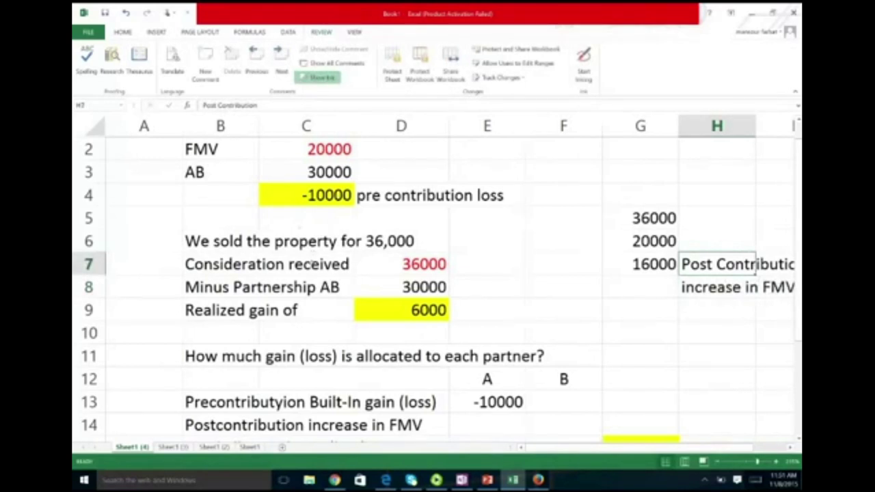
Fill cell G7, the post-contribution increase in FMV, with light blue
{"action": "scroll", "coordinate": [670, 453], "scroll_direction": "right", "scroll_amount": 2}
{"action": "scroll", "coordinate": [670, 437], "scroll_direction": "right", "scroll_amount": 3}
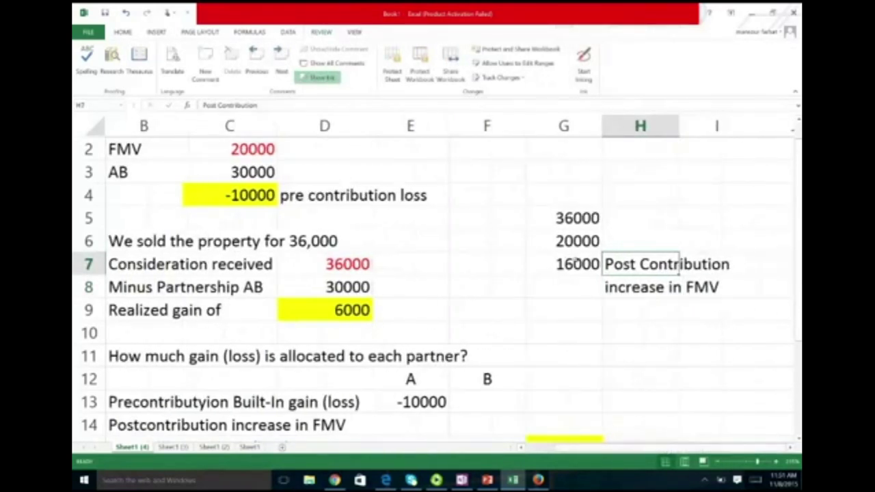
{"action": "left_click", "coordinate": [578, 266]}
{"action": "right_click", "coordinate": [578, 269]}
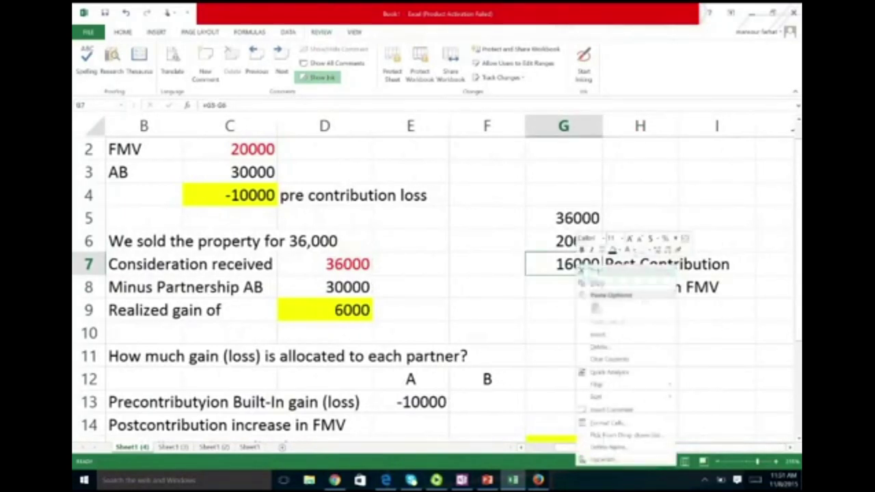
{"action": "left_click", "coordinate": [617, 251]}
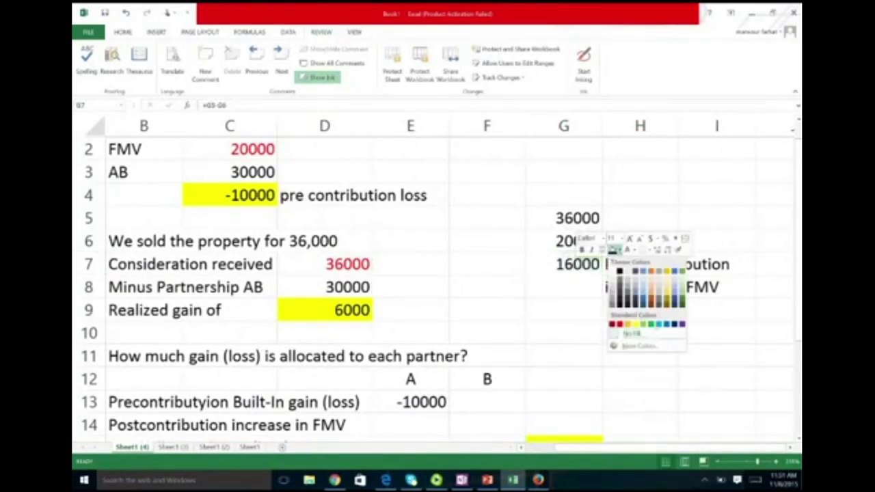
{"action": "left_click", "coordinate": [659, 324]}
{"action": "left_click", "coordinate": [593, 331]}
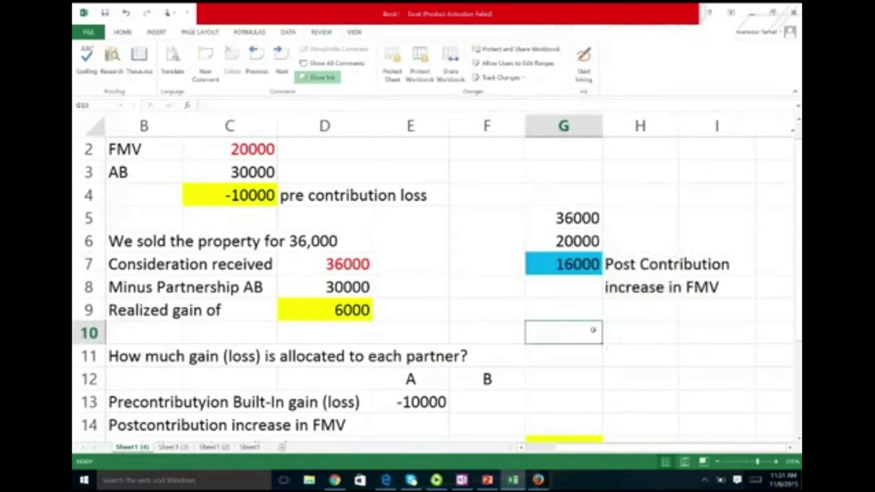
Allocate half of the postcontribution increase in FMV to partner A by entering =G7*0.5 in E14
{"action": "scroll", "coordinate": [593, 331], "scroll_direction": "down", "scroll_amount": 2}
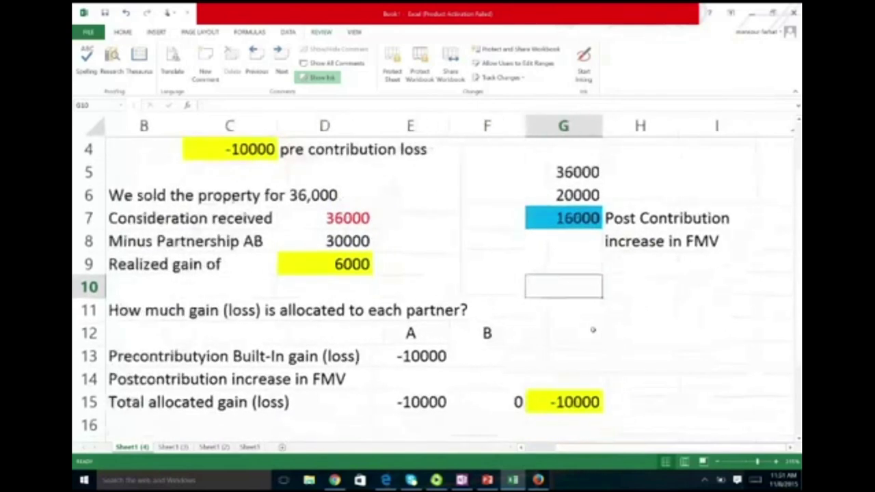
{"action": "left_click", "coordinate": [433, 376]}
{"action": "type", "text": "="}
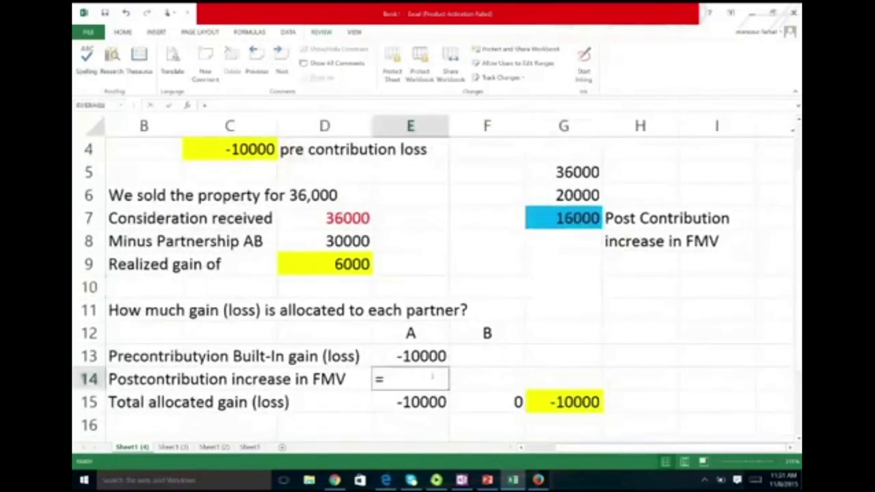
{"action": "left_click", "coordinate": [540, 219]}
{"action": "type", "text": "*"}
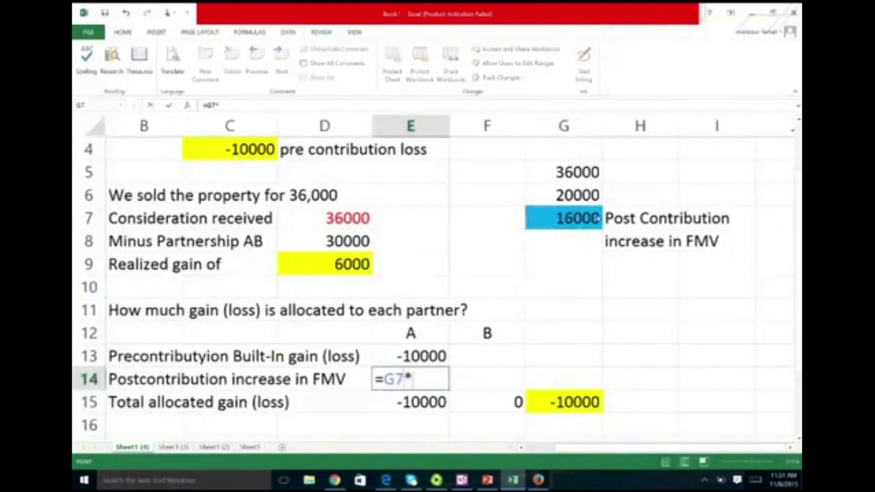
{"action": "type", "text": "0.5"}
{"action": "key", "text": "Return"}
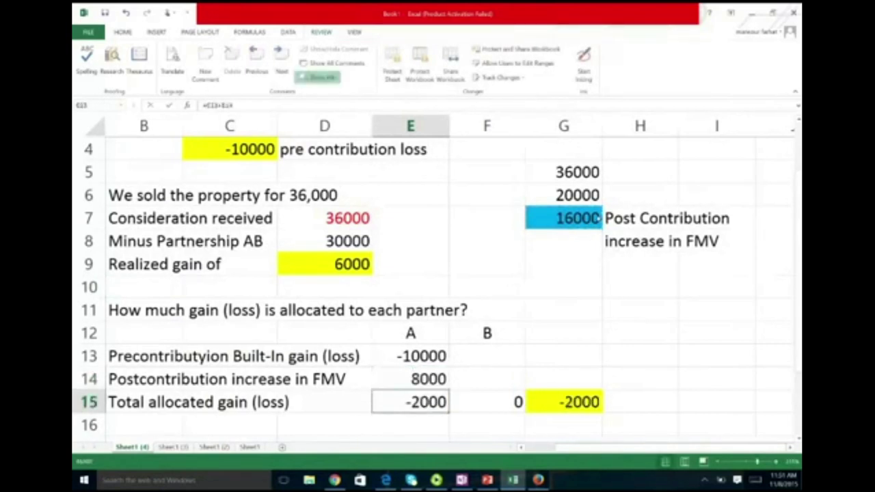
Allocate half of the postcontribution increase in FMV to partner B by entering =G7*.5 in F14
{"action": "key", "text": "Up"}
{"action": "key", "text": "Right"}
{"action": "type", "text": "="}
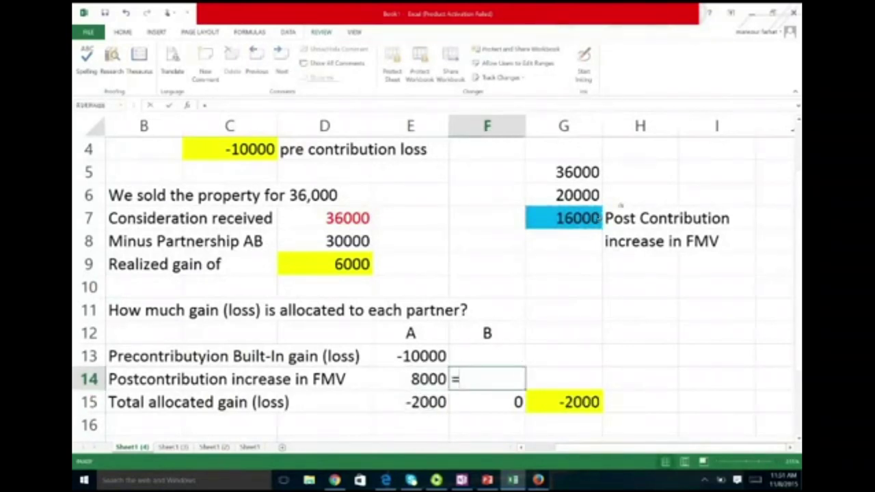
{"action": "left_click", "coordinate": [595, 218]}
{"action": "type", "text": "*"}
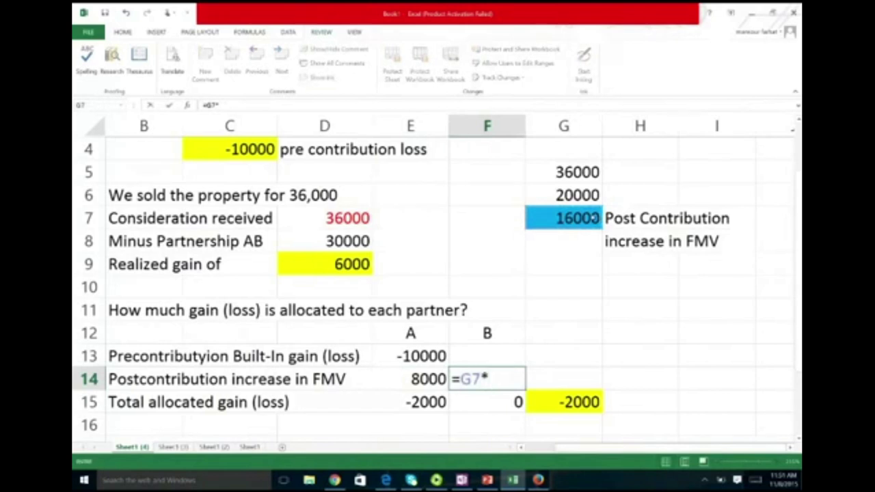
{"action": "type", "text": ".5"}
{"action": "key", "text": "Return"}
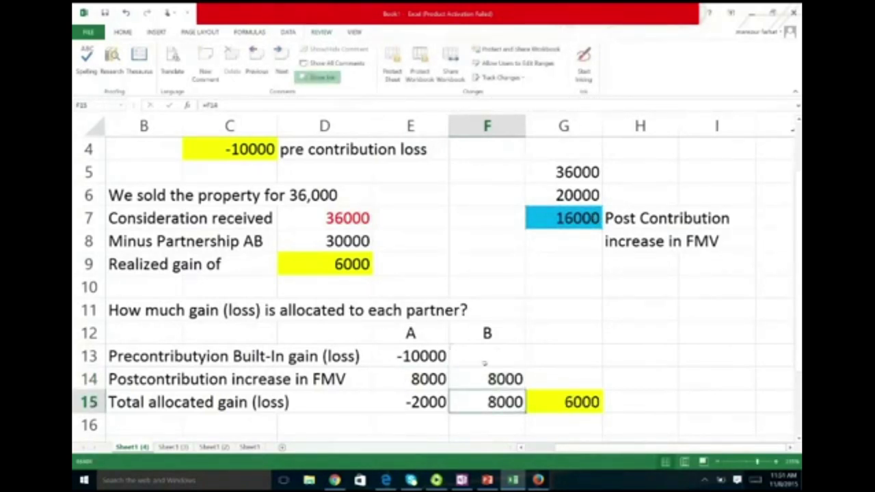
Check the total allocated gain formulas in E15, F15 and G15 against the realized gain formula in D9
{"action": "left_click", "coordinate": [423, 406]}
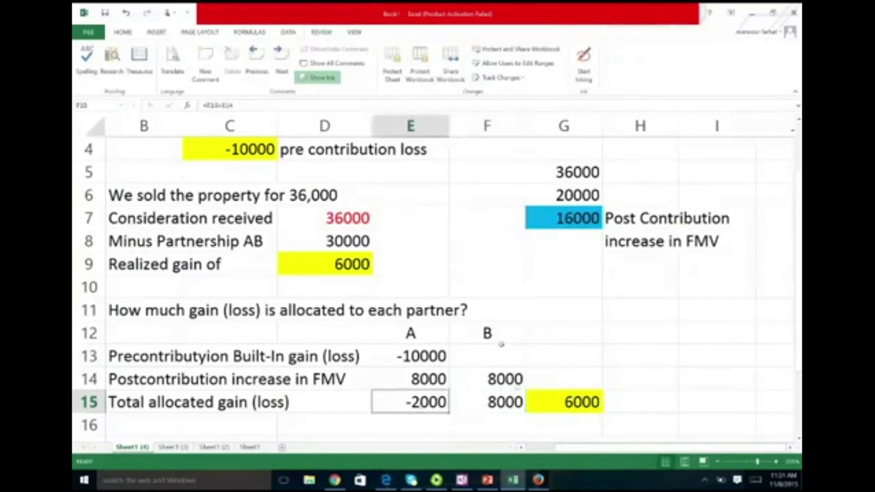
{"action": "left_click", "coordinate": [504, 411]}
{"action": "left_click", "coordinate": [594, 404]}
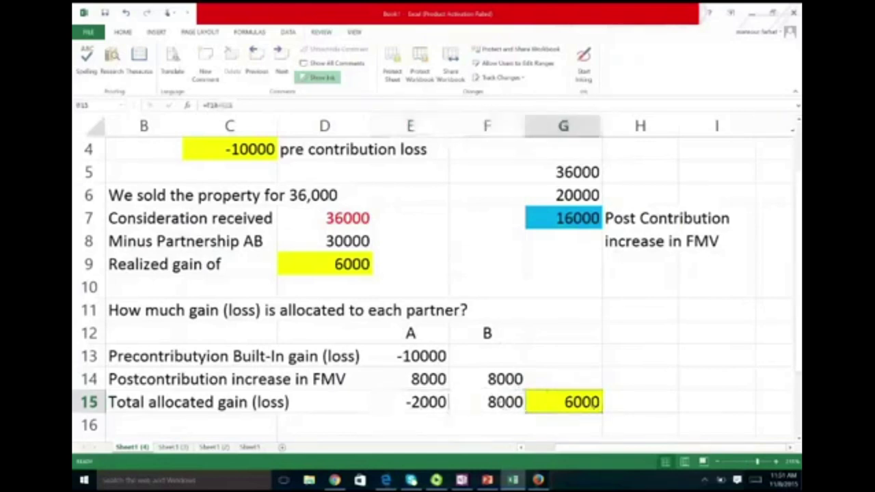
{"action": "double_click", "coordinate": [594, 404]}
{"action": "key", "text": "Escape"}
{"action": "double_click", "coordinate": [330, 267]}
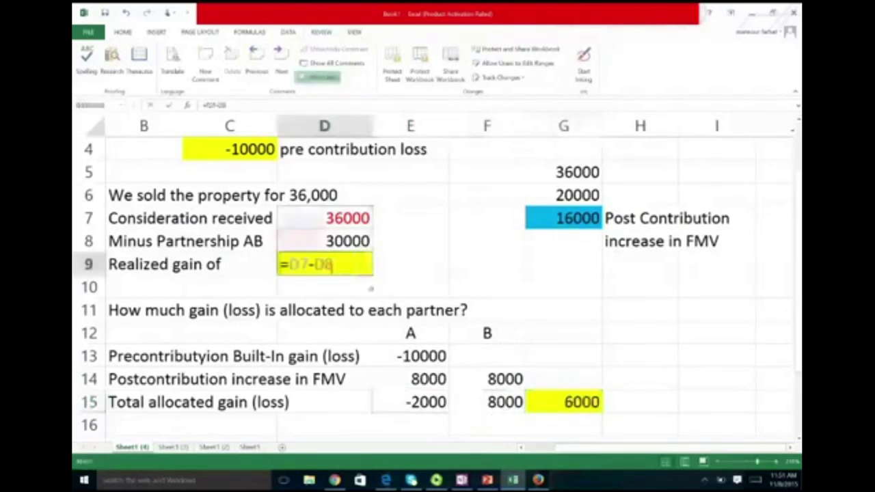
{"action": "key", "text": "Escape"}
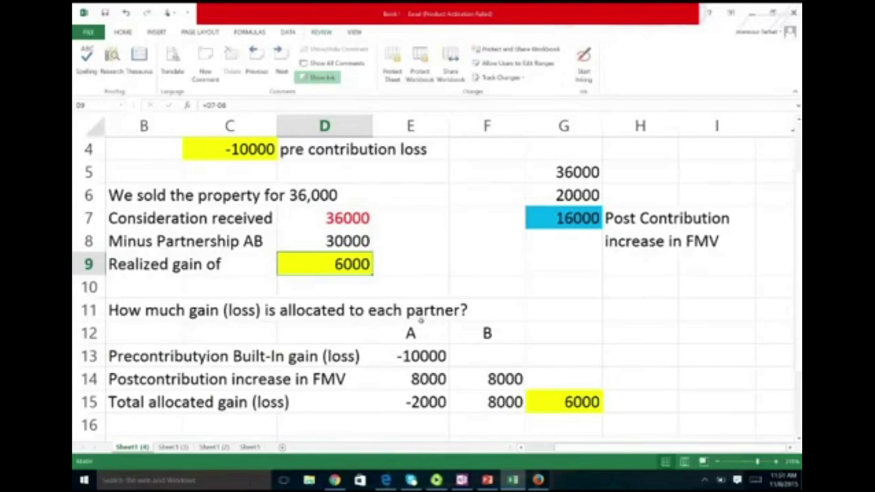
{"action": "mouse_move", "coordinate": [470, 480]}
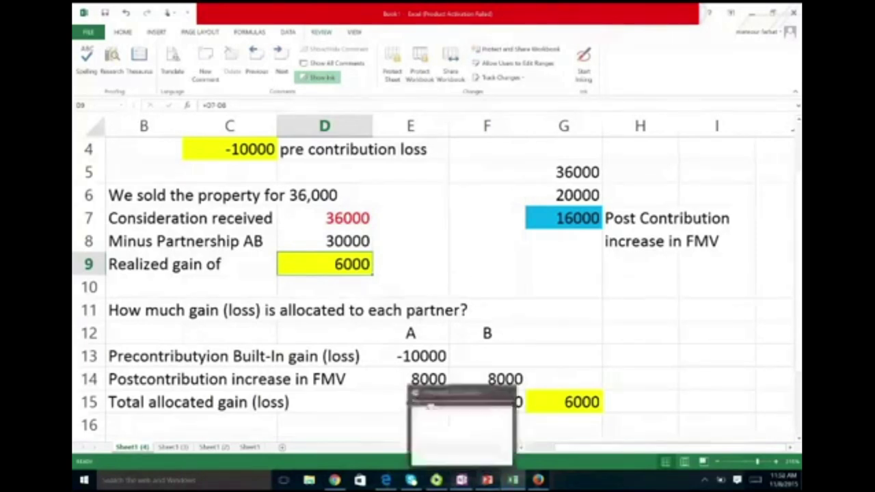